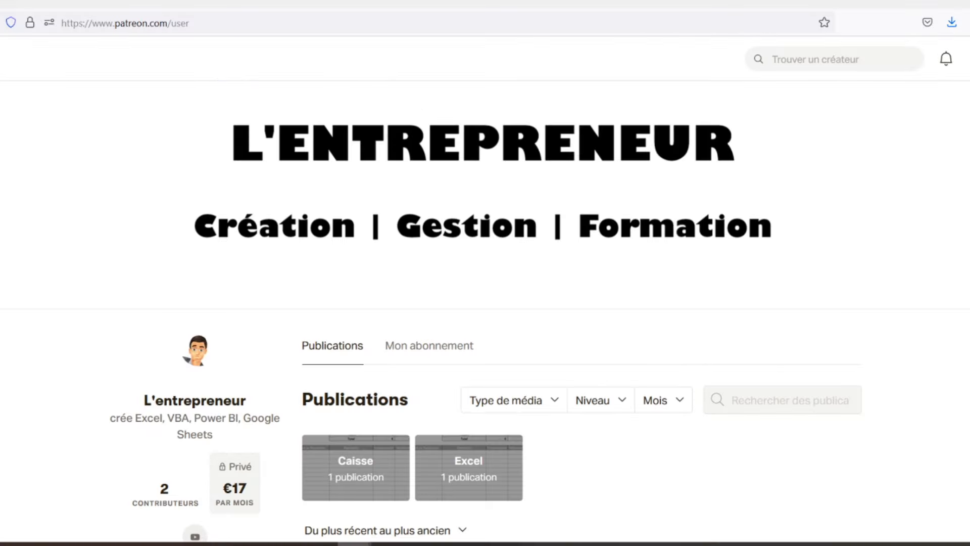
Step: Look through the publications on L'entrepreneur's Patreon page, including the "Feuilles de caisse" post and its caisse.xlsx attachment
scroll(484, 311, "down", 3)
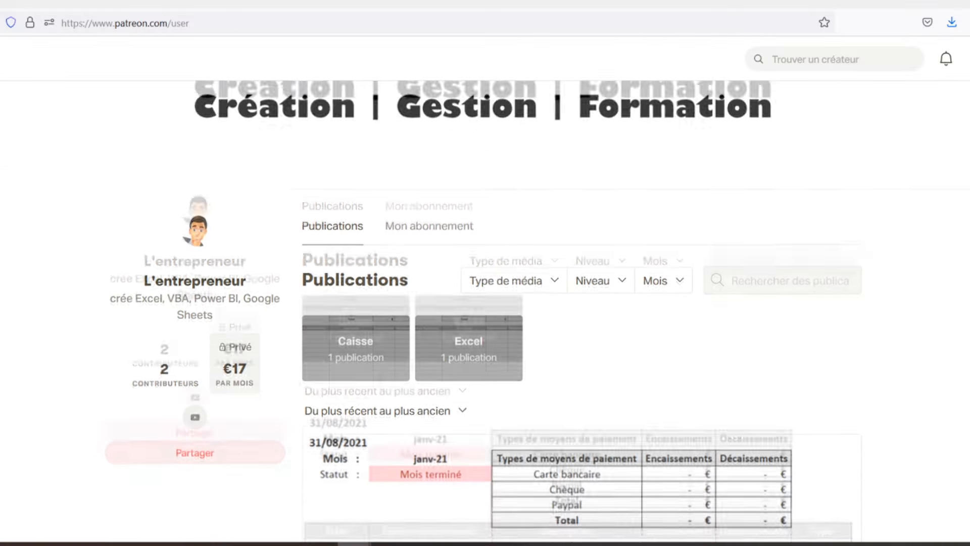
scroll(483, 311, "down", 2)
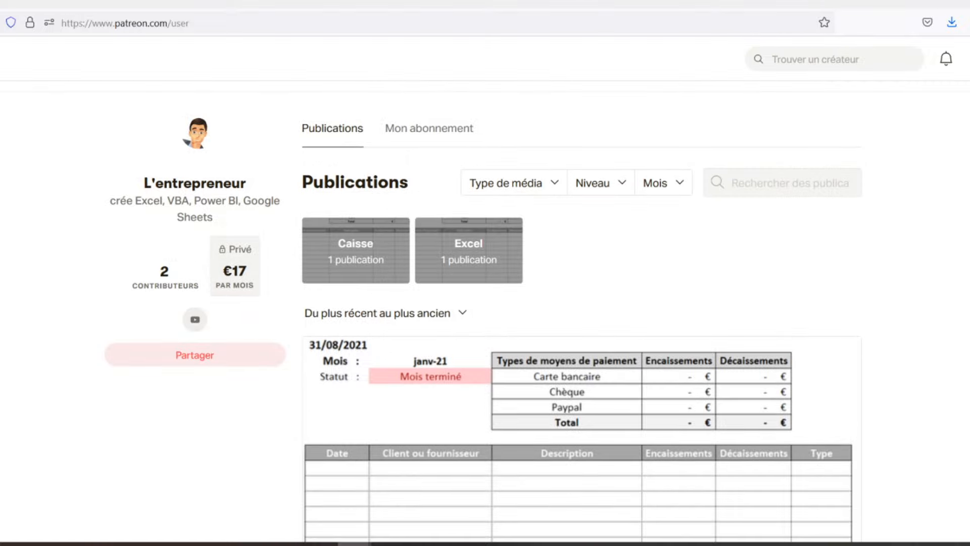
scroll(484, 311, "down", 2)
scroll(484, 311, "down", 2)
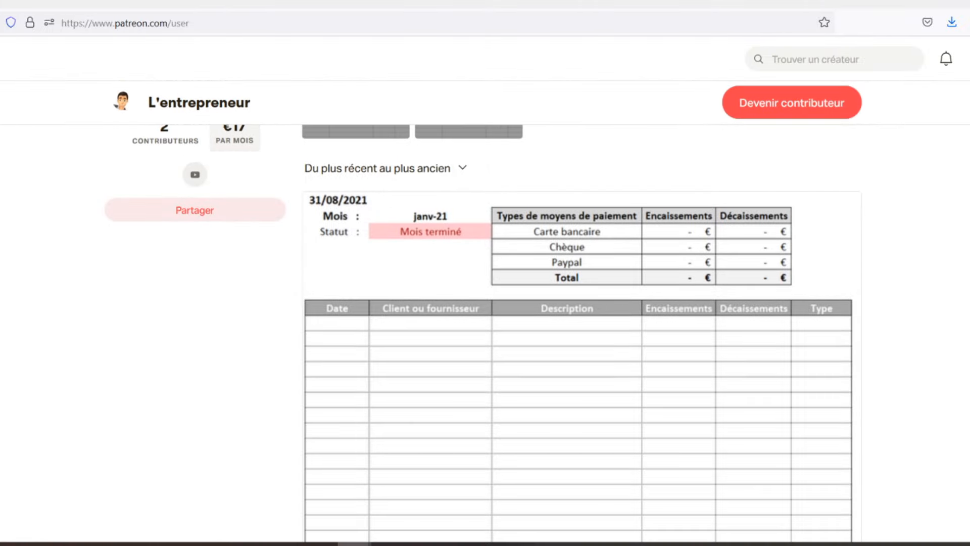
scroll(484, 311, "down", 2)
scroll(483, 312, "down", 2)
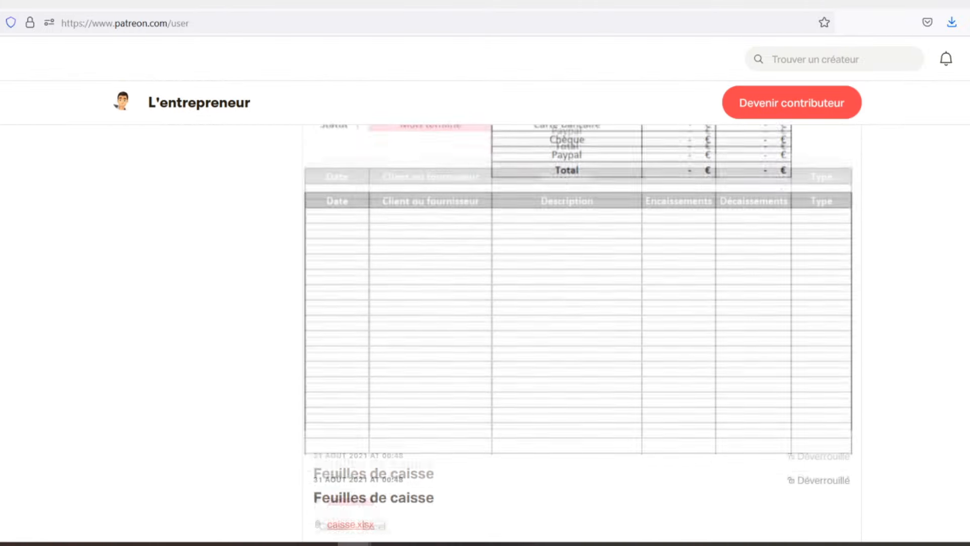
scroll(484, 312, "down", 2)
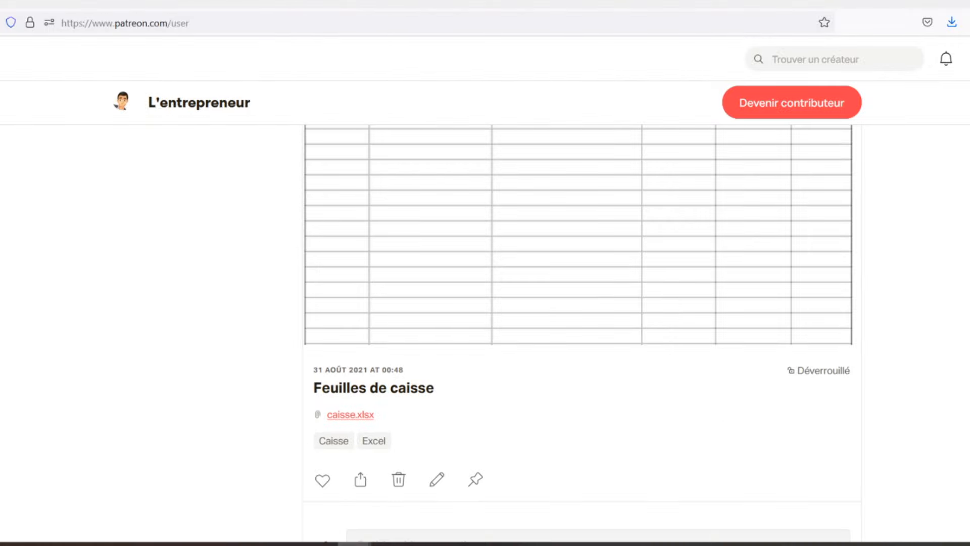
scroll(483, 311, "down", 2)
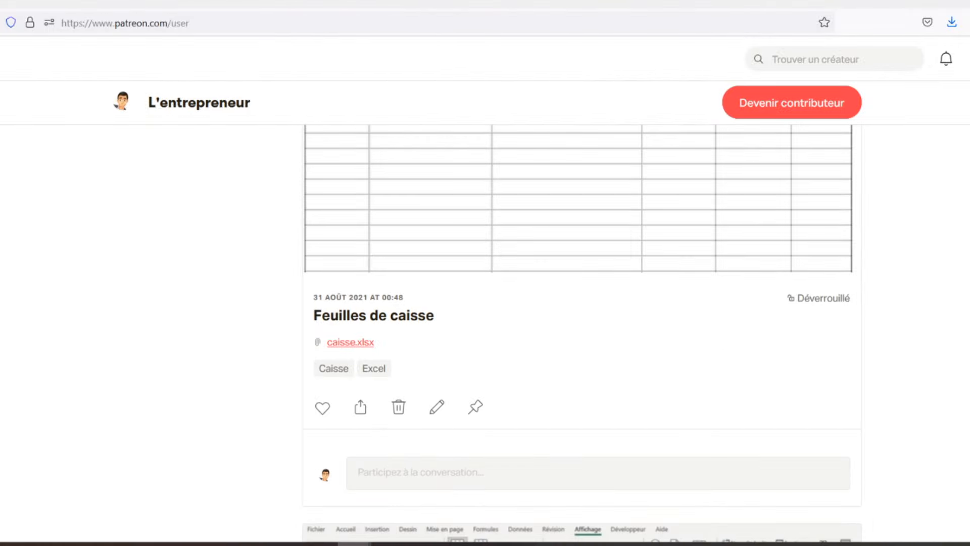
scroll(484, 311, "down", 2)
scroll(582, 334, "down", 2)
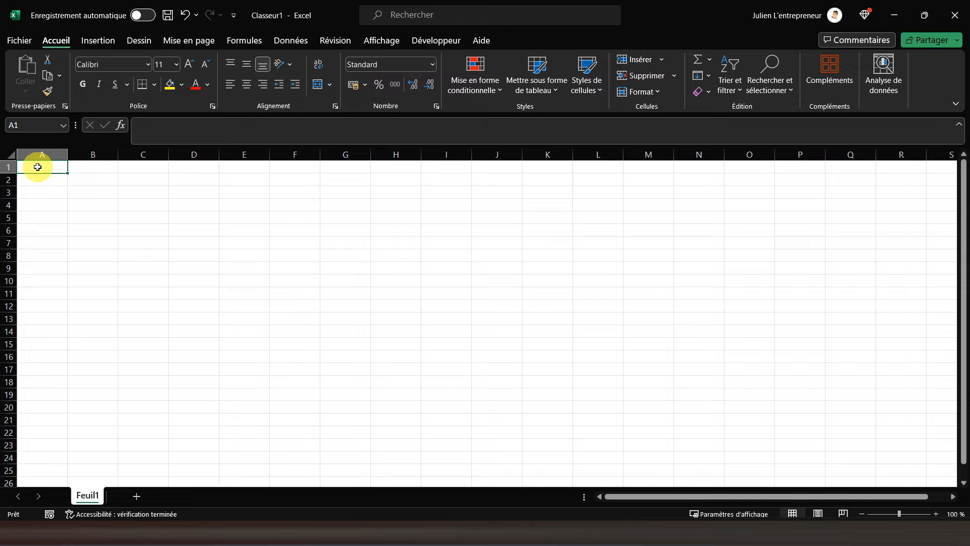
Step: Rename the sheet Feuil1 of the blank Excel workbook as "Liste de présence"
double_click(88, 494)
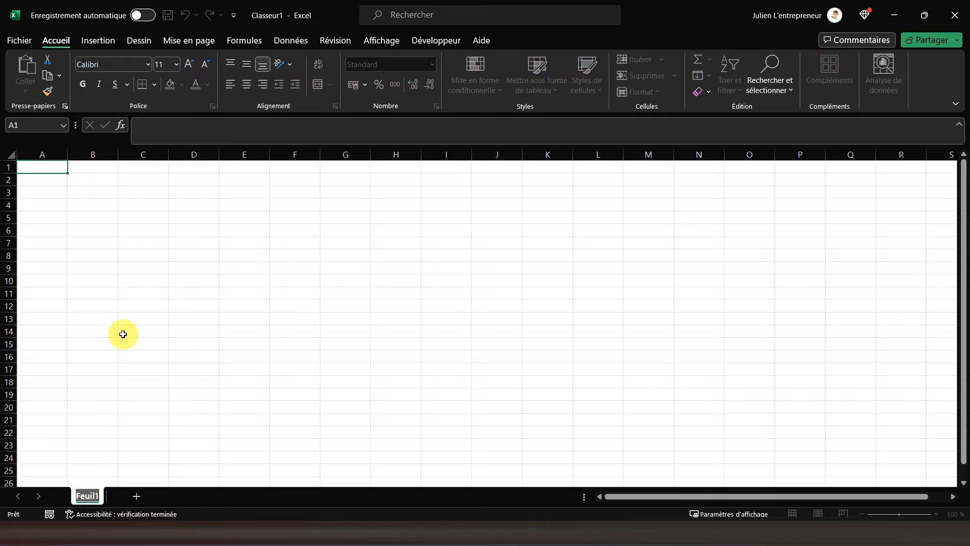
type("Liste de présence")
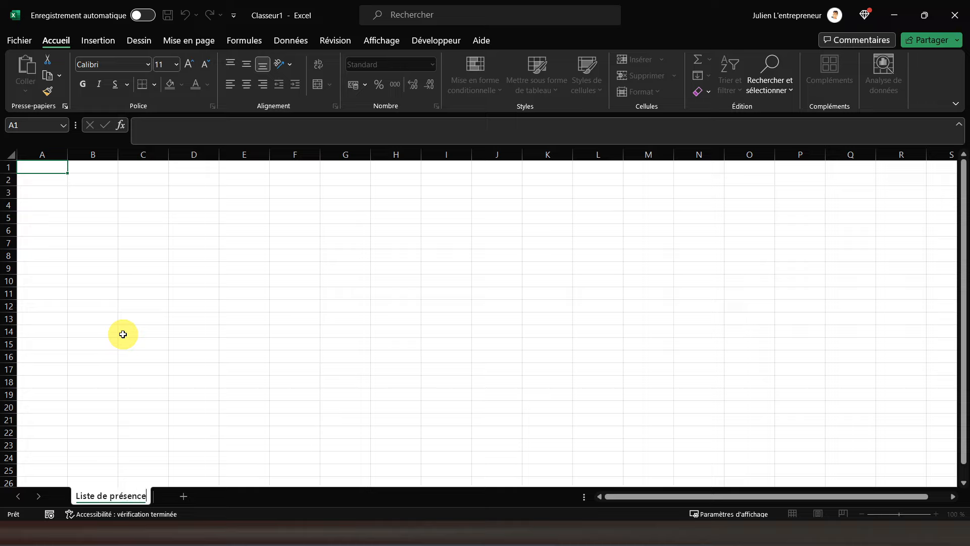
key("Return")
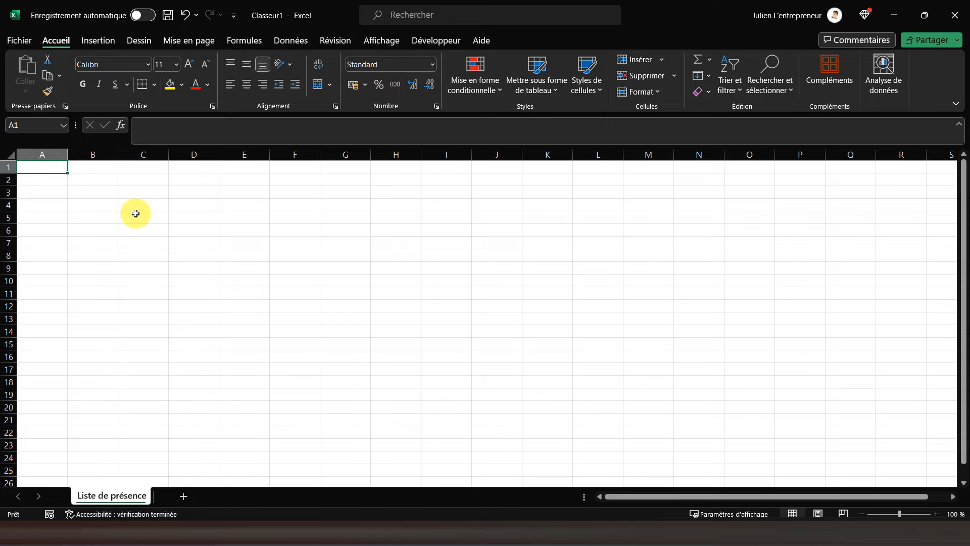
Step: Enter the title "FEUILLE DE PRESENCE" in cell A1
type("FEUILLE DE PRE")
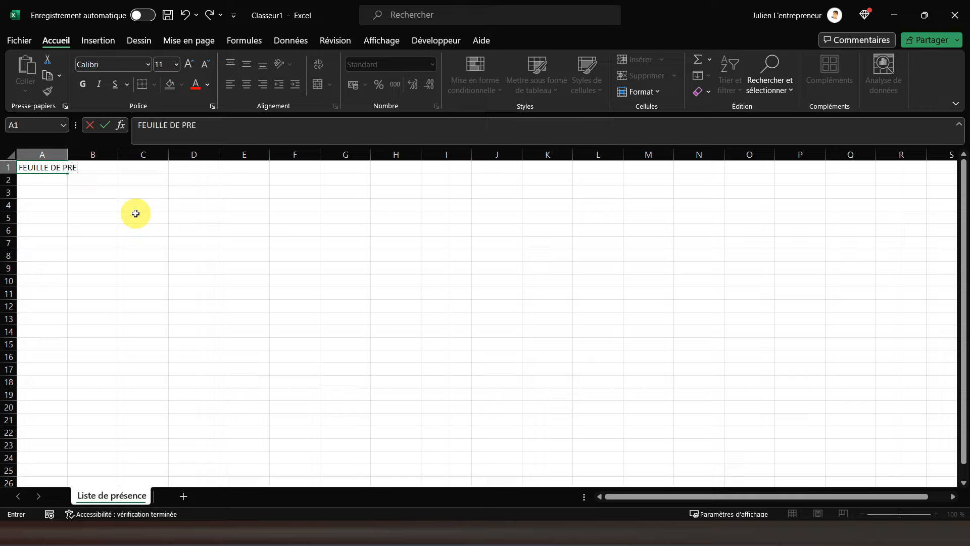
type("SENCE")
key("Return")
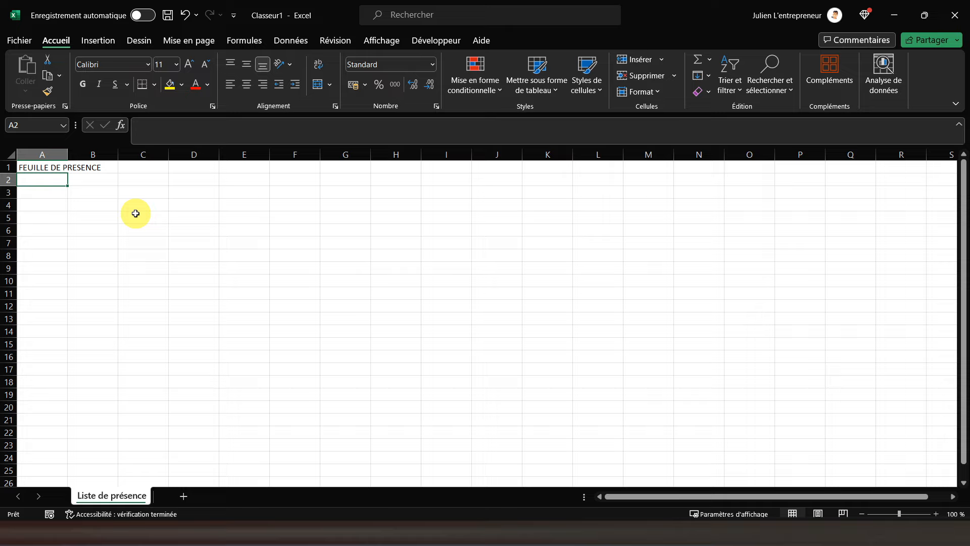
Step: Enter the placeholder "[NOM DE LA SOCIETE]" in cell D1, beside the sheet title
key("Right")
key("Right")
key("Right")
key("Up")
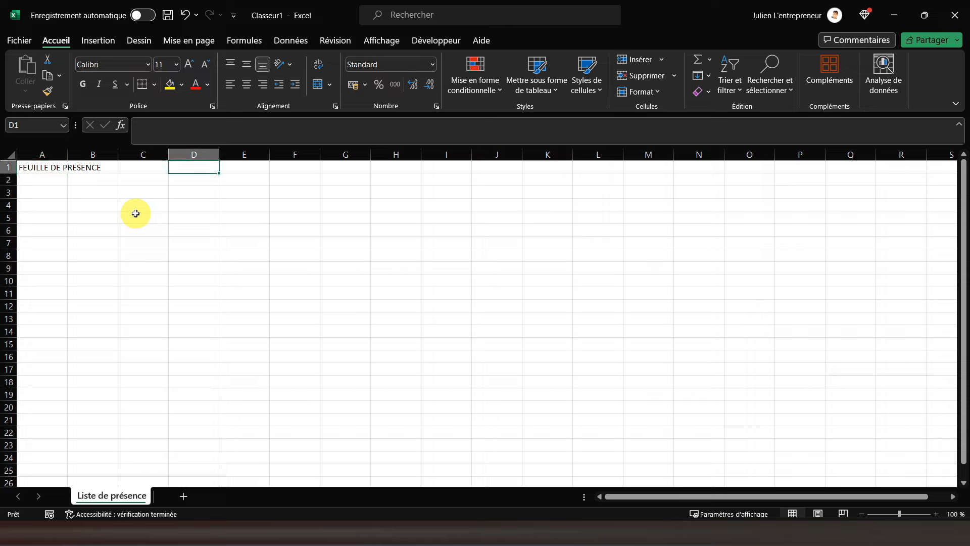
type("[N")
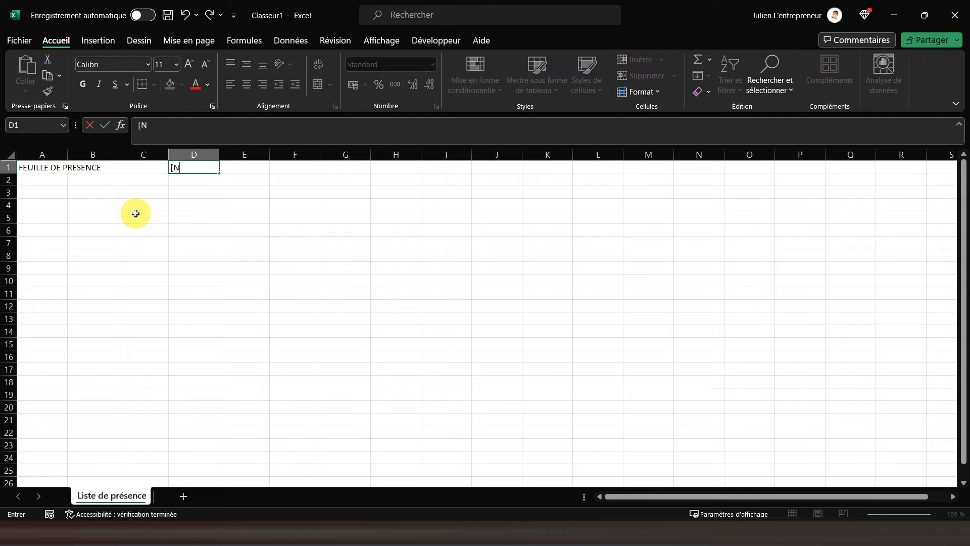
type("OM DE LA SOCIETE")
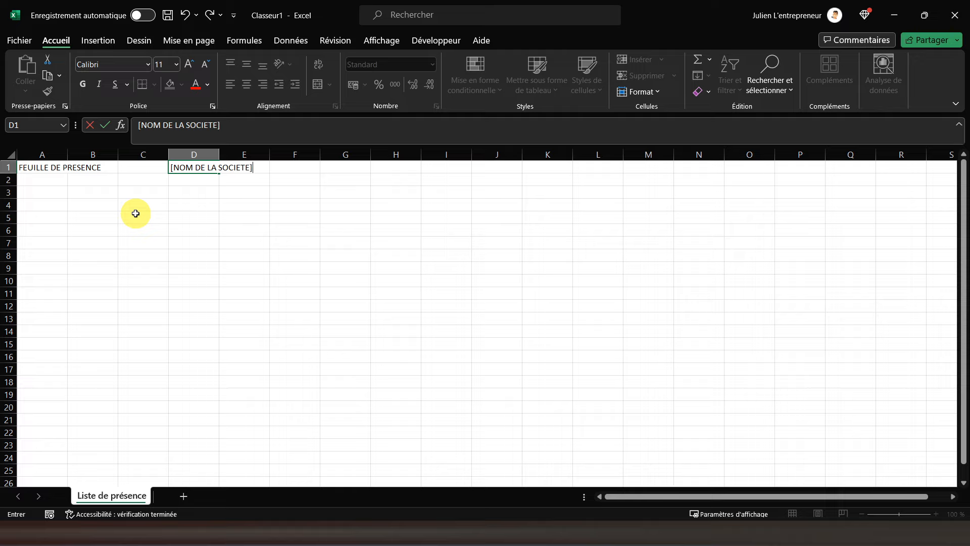
key("Return")
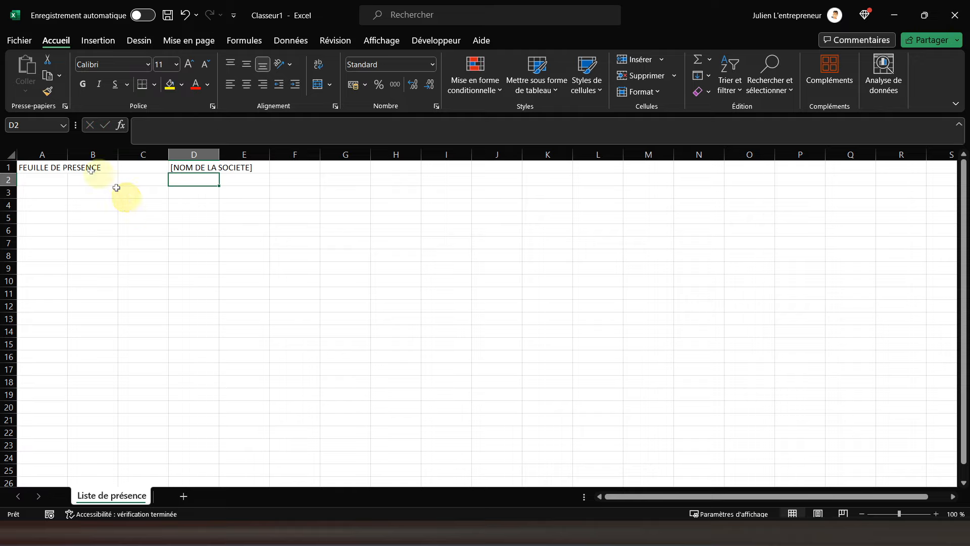
Step: Make all of row 1, with the title and company name placeholder, bold
left_click(7, 167)
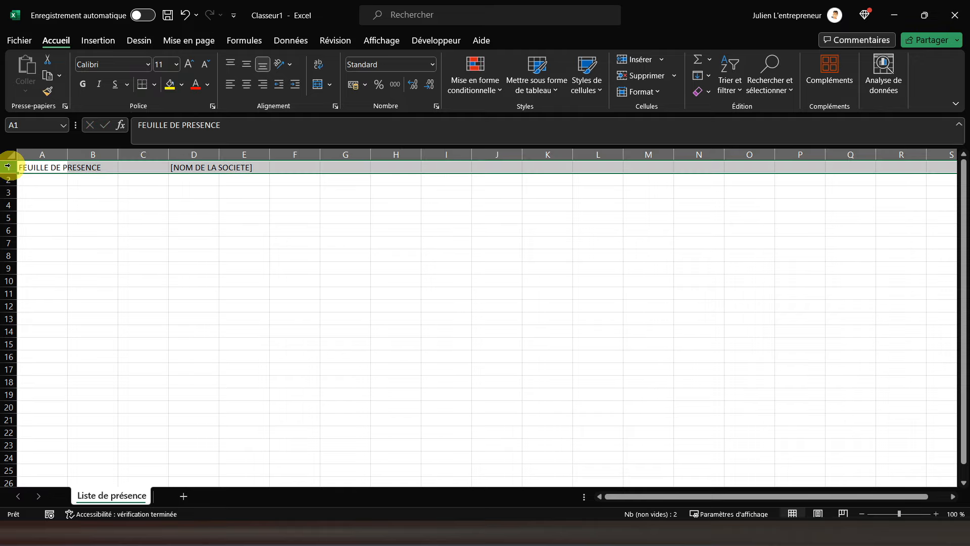
left_click(83, 84)
left_click(150, 193)
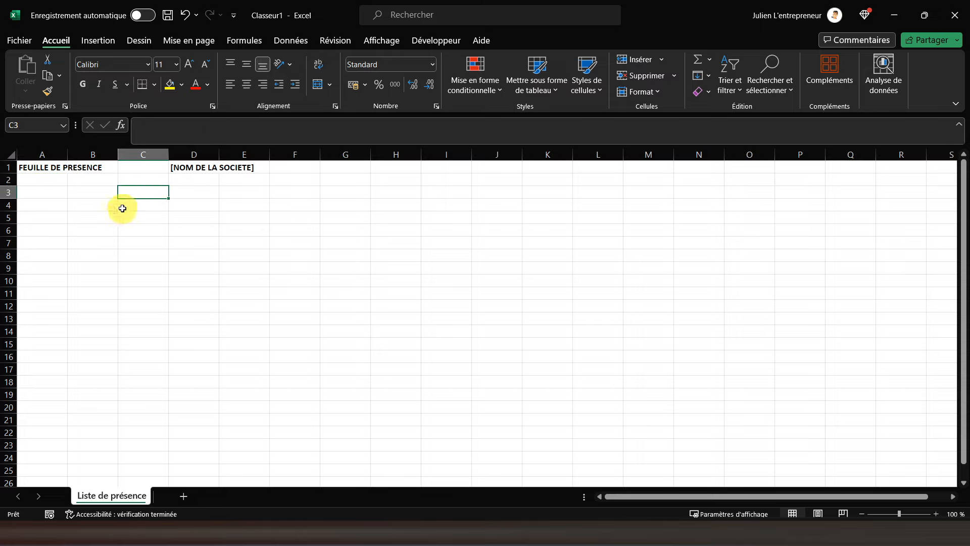
Step: Enter the label "MOIS :" in cell A3 and align it right
left_click(50, 194)
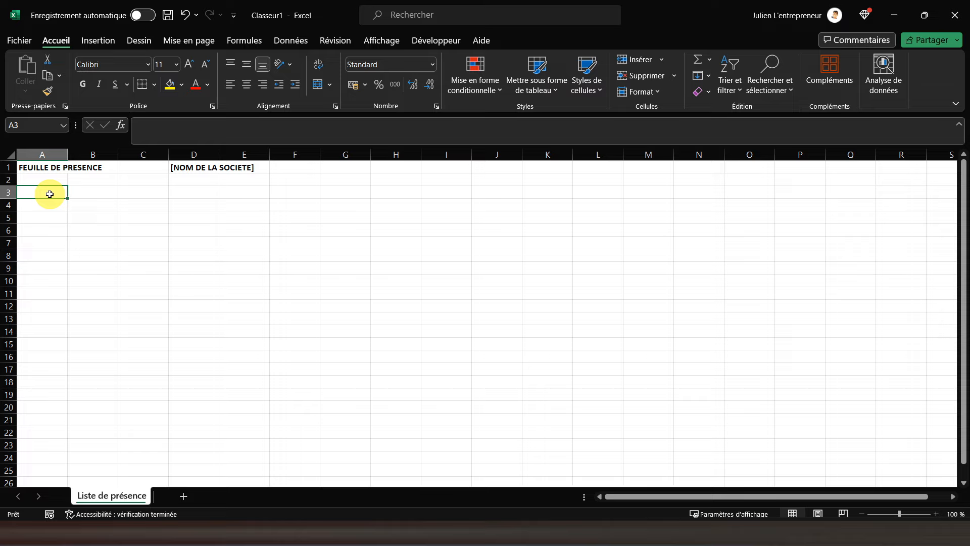
type("MOIS :")
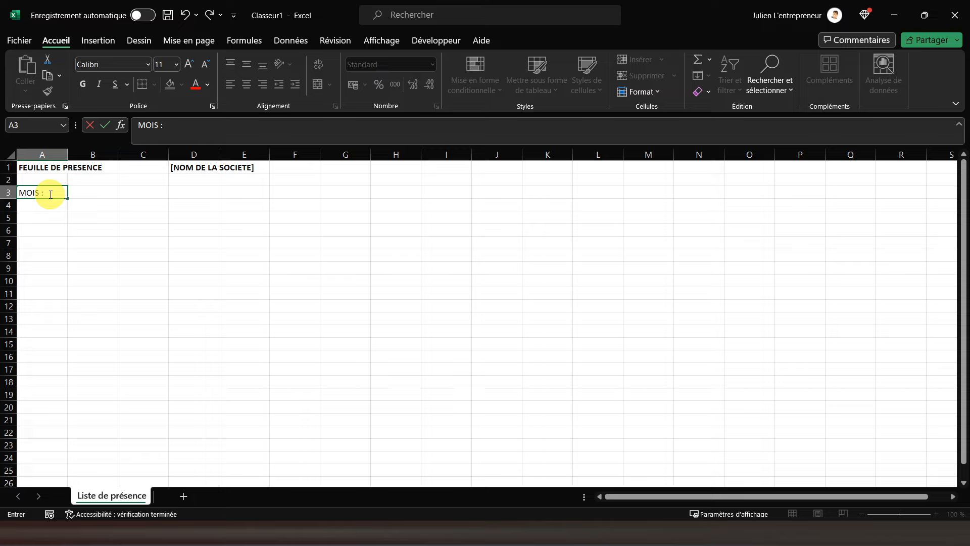
key("Return")
left_click(50, 194)
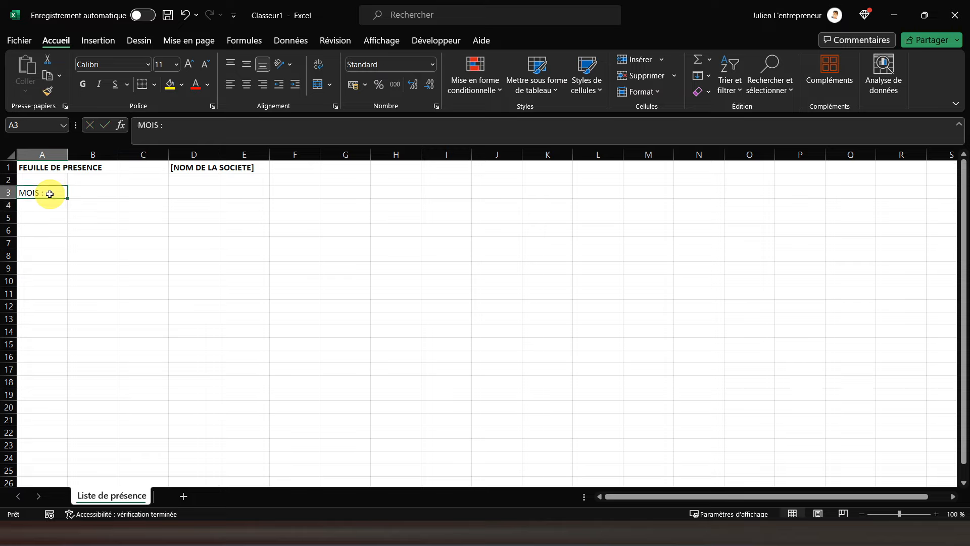
left_click(263, 84)
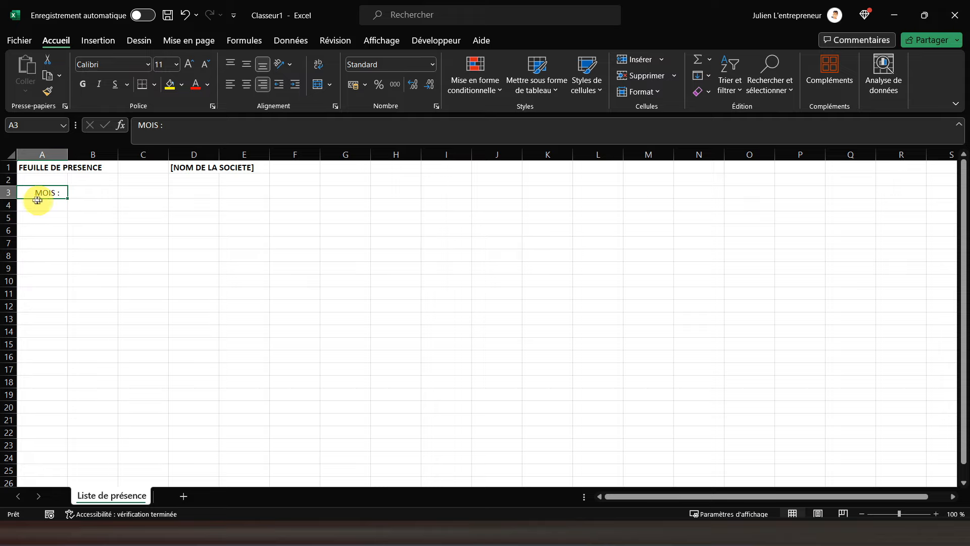
Step: Shrink row 4 to a thin spacer and enter the right-aligned label "ANNEE :" in cell A5
left_click_drag(15, 211, 10, 204)
left_click(49, 209)
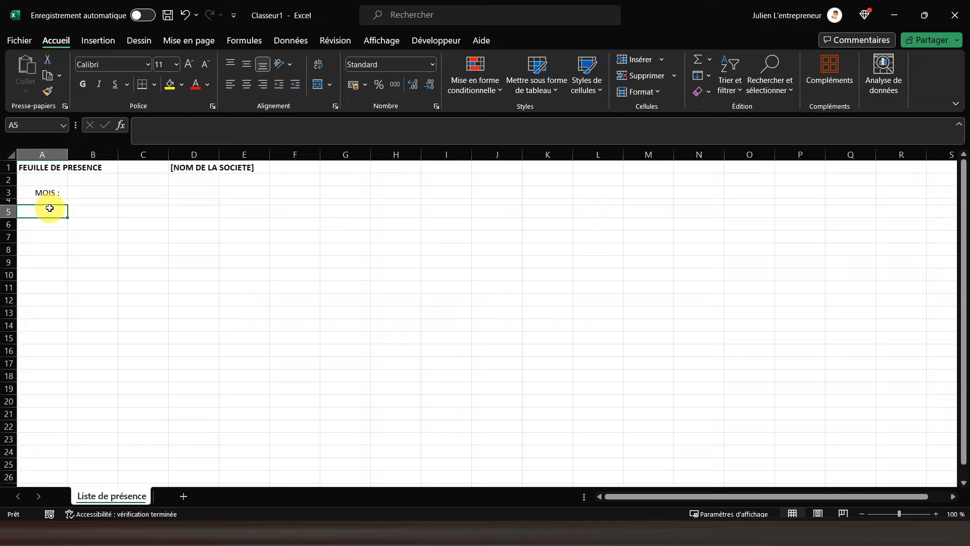
type("ANNEE :")
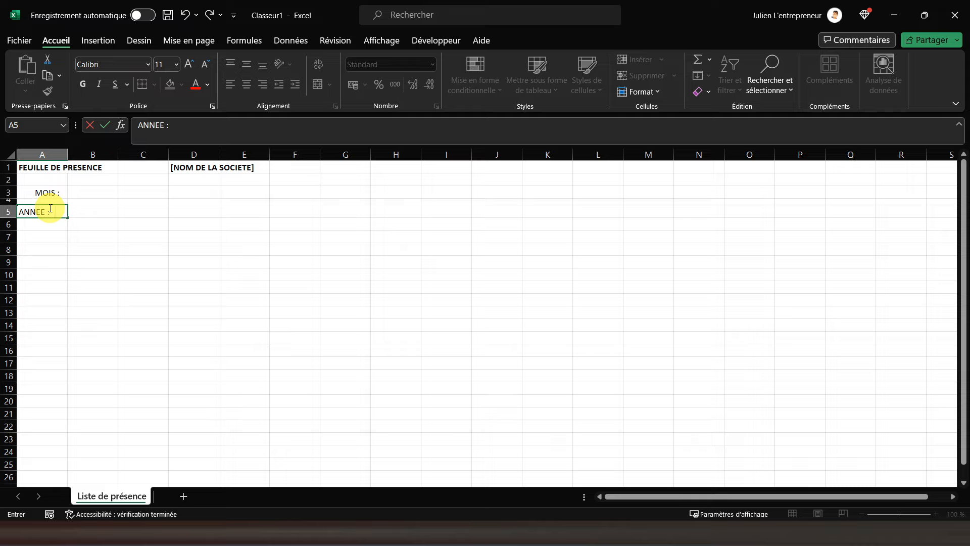
key("Return")
left_click(51, 208)
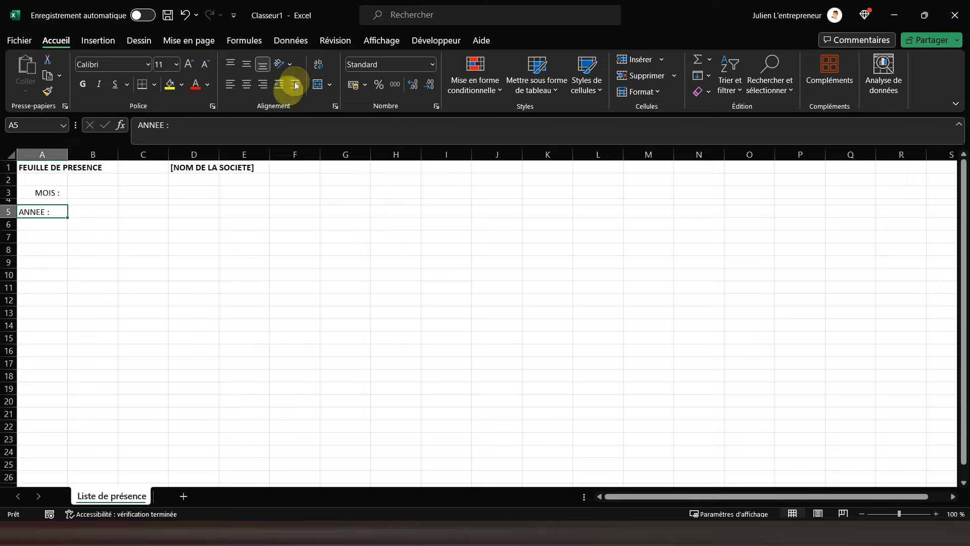
left_click(267, 85)
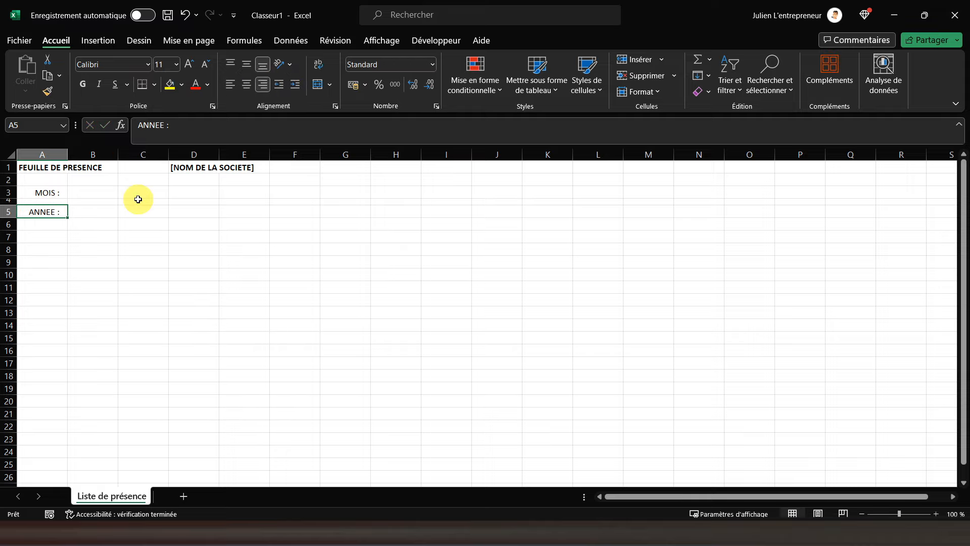
Step: Apply thick outside borders to the month and year input cells B3 and B5
left_click(96, 192)
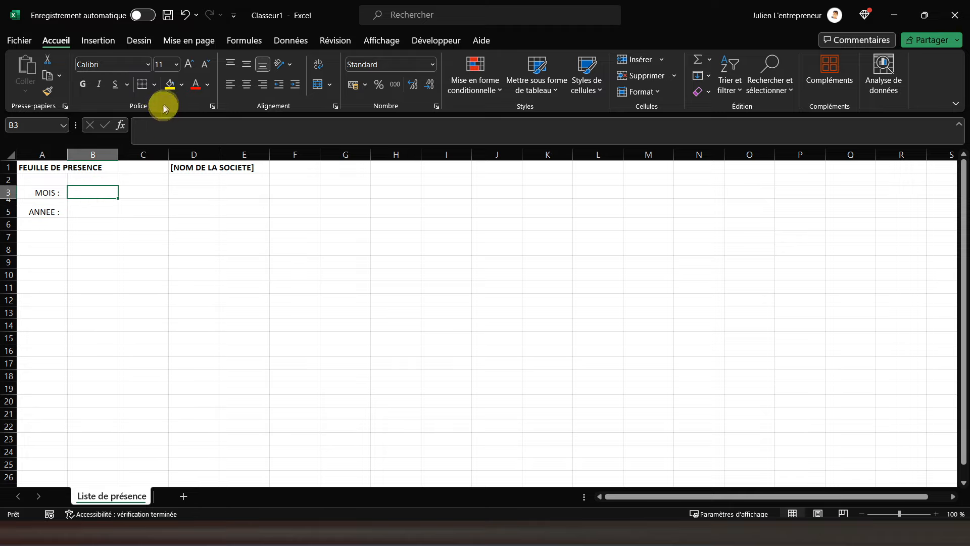
left_click(154, 86)
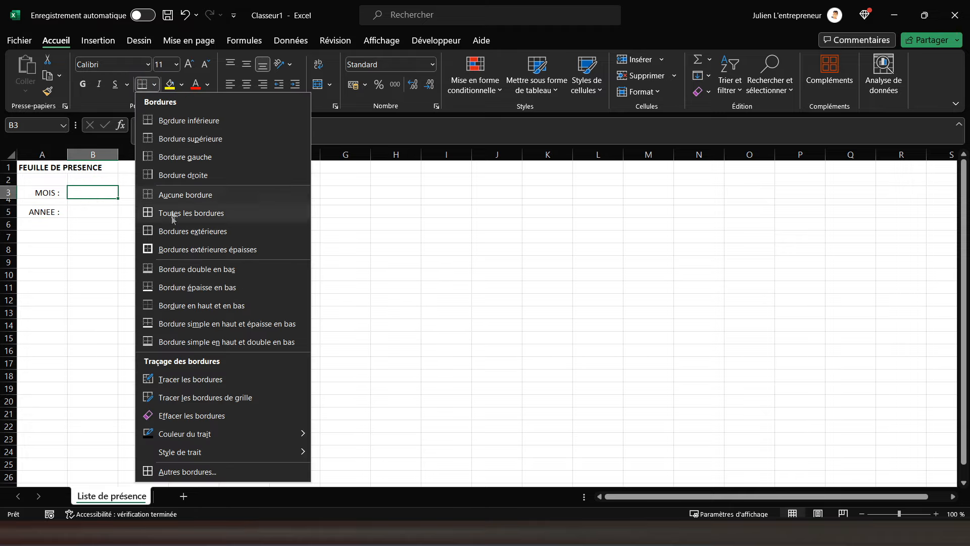
left_click(178, 250)
left_click(108, 214)
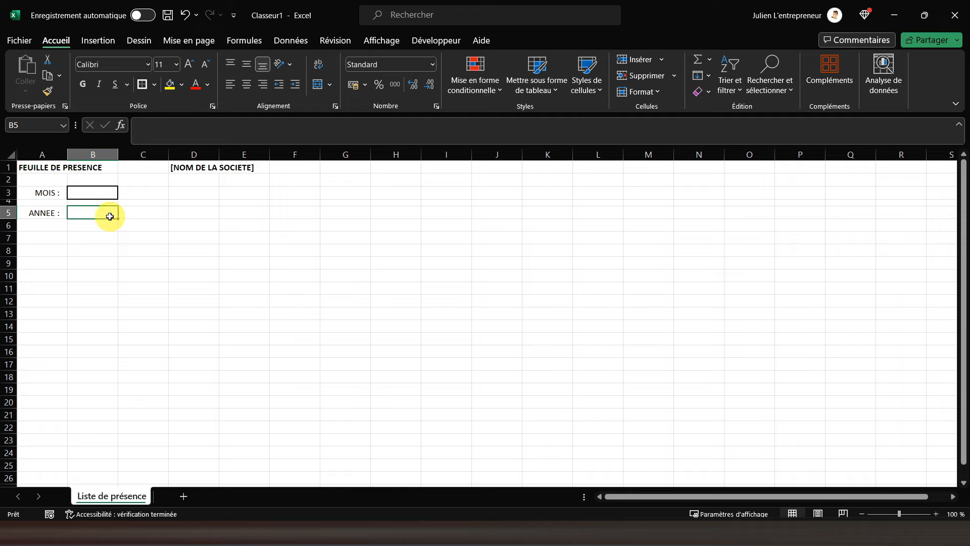
left_click(142, 84)
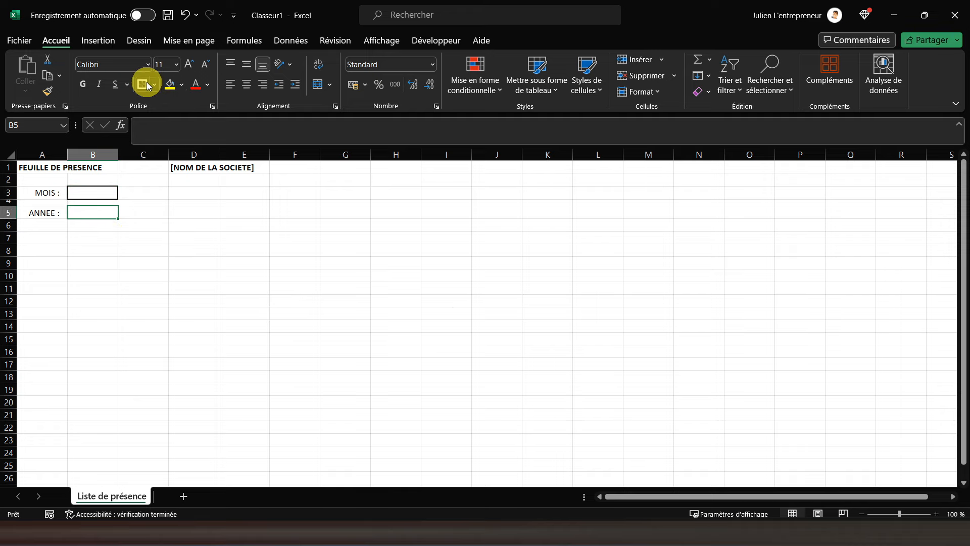
left_click(87, 196)
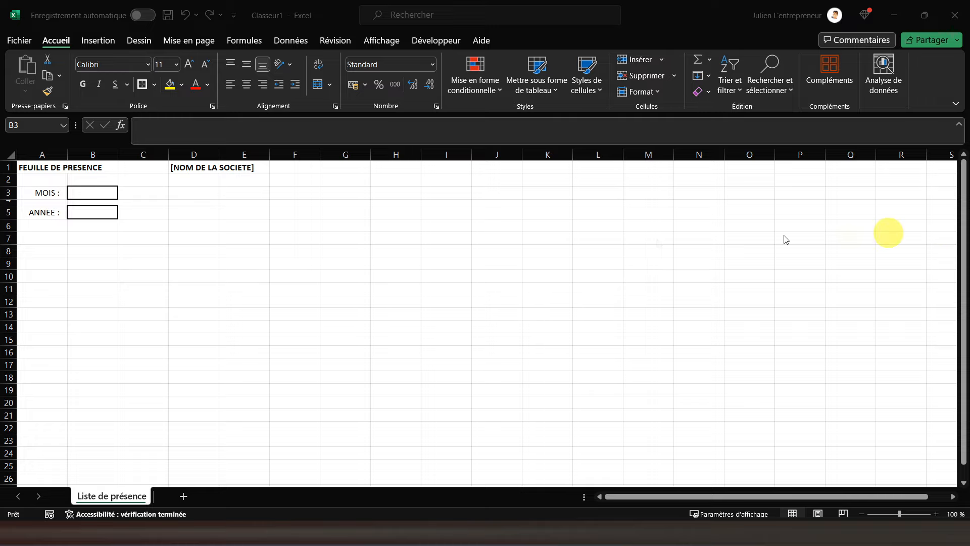
Step: Add a second worksheet to the workbook and name it "Parametres"
left_click(35, 171)
left_click(35, 170)
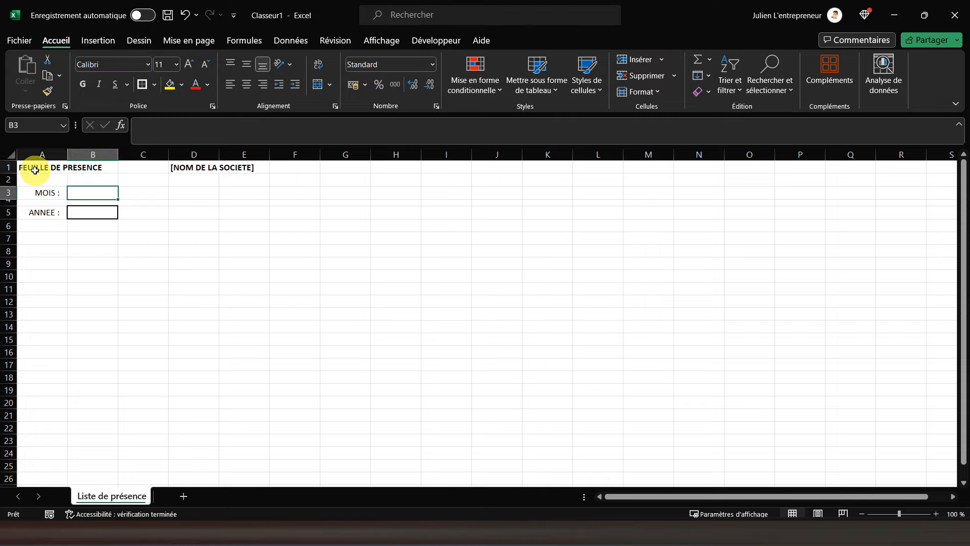
left_click(179, 495)
double_click(174, 496)
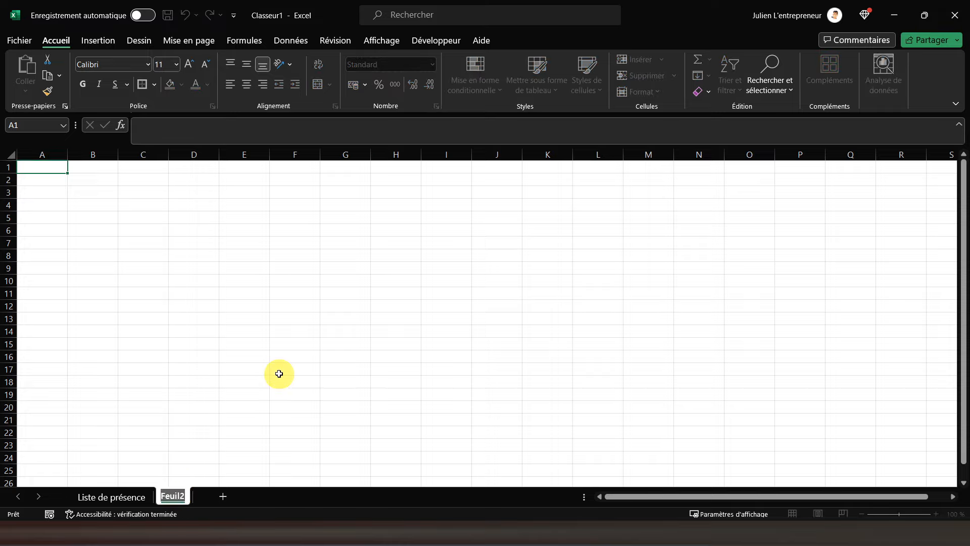
type("Parametres")
key("Return")
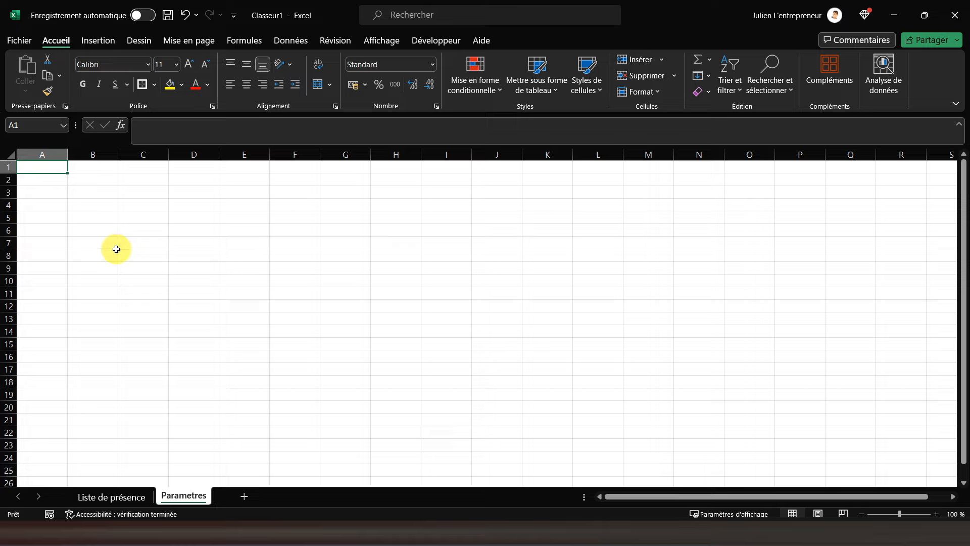
Step: Enter Janvier in cell A1 of the Parametres sheet and fill the month names down to Décembre in A12
type("Janvier")
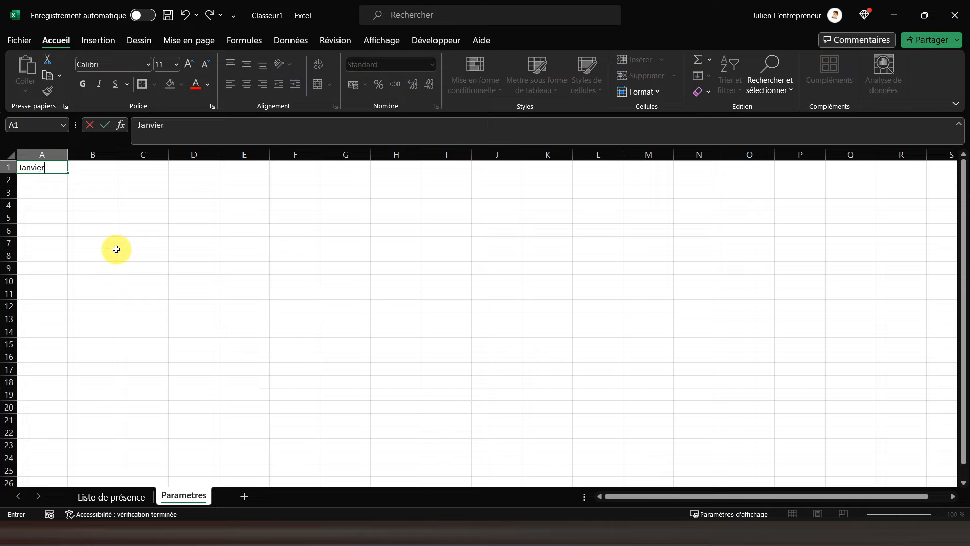
key("Return")
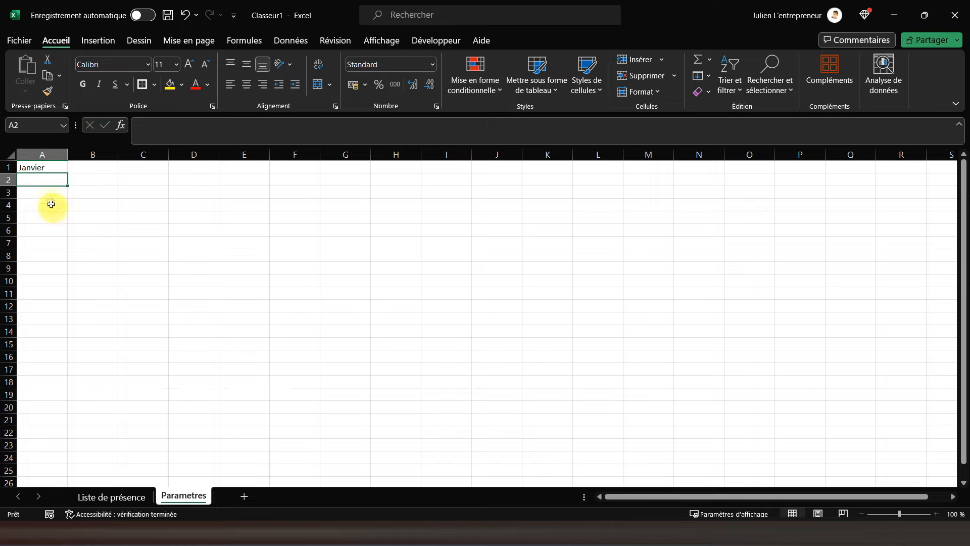
left_click(56, 167)
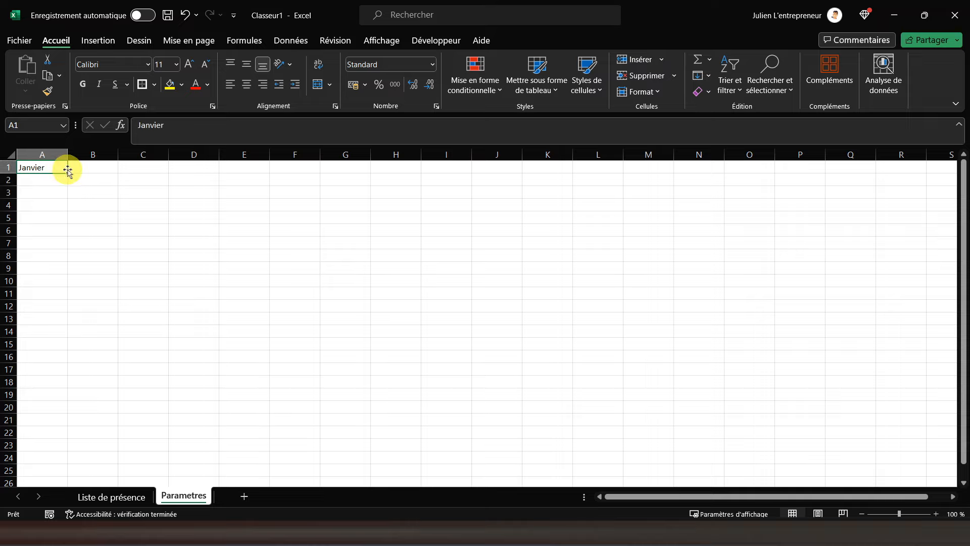
left_click_drag(67, 173, 62, 307)
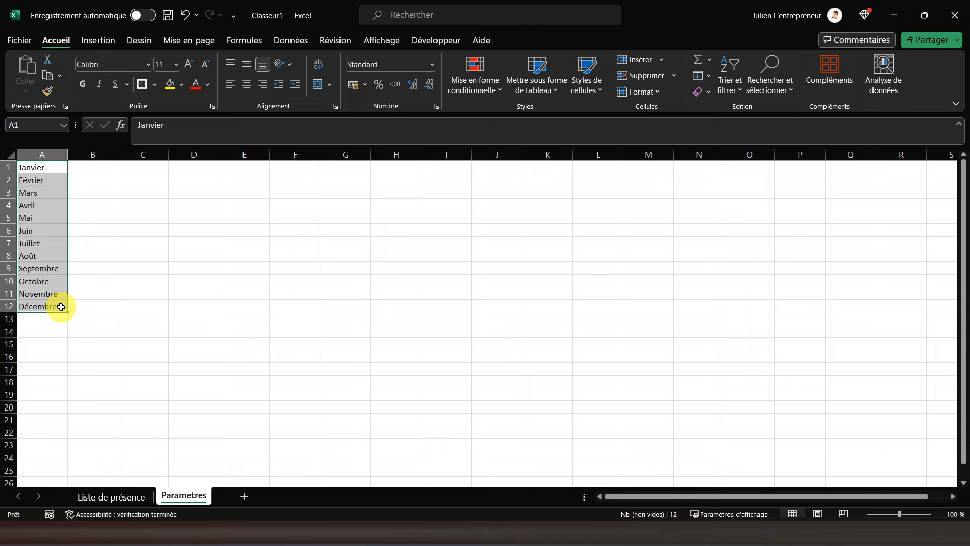
Step: Add a drop-down list validation to month cell B3 on Liste de présence, with source =Parametres!$A$1:$A$12
left_click(103, 497)
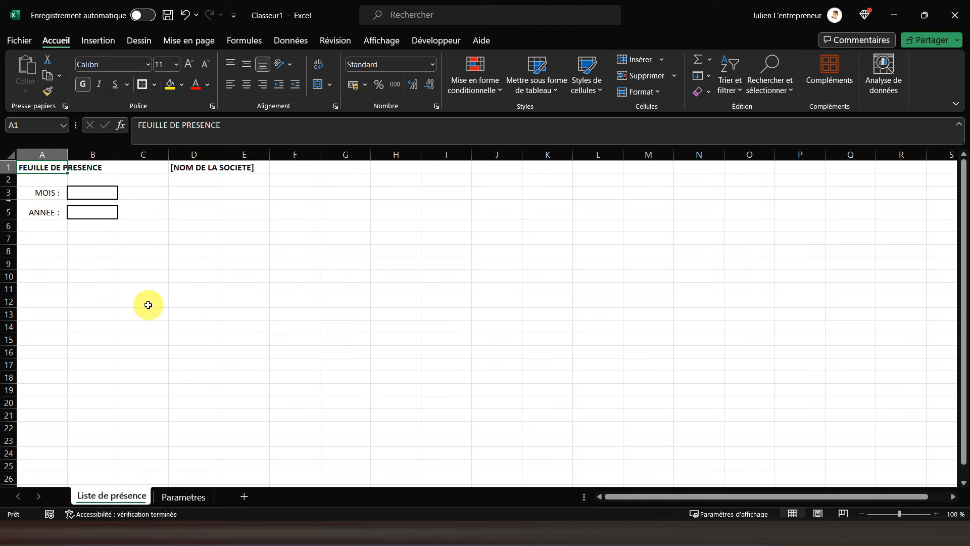
left_click(93, 192)
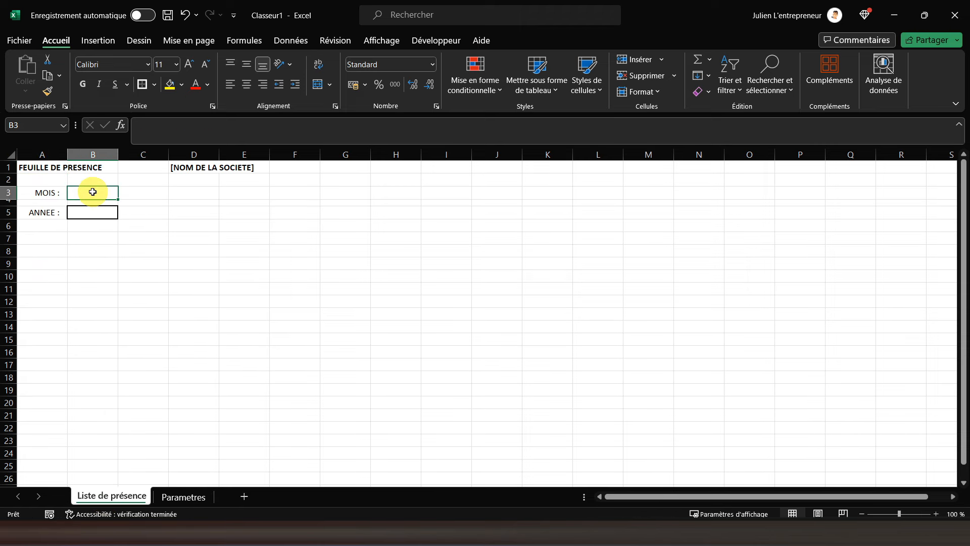
left_click(289, 44)
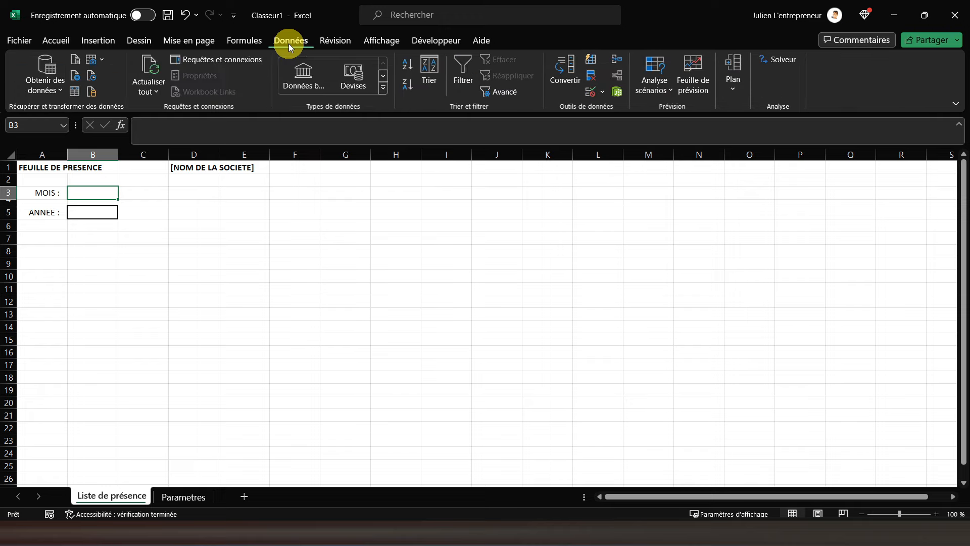
left_click(592, 93)
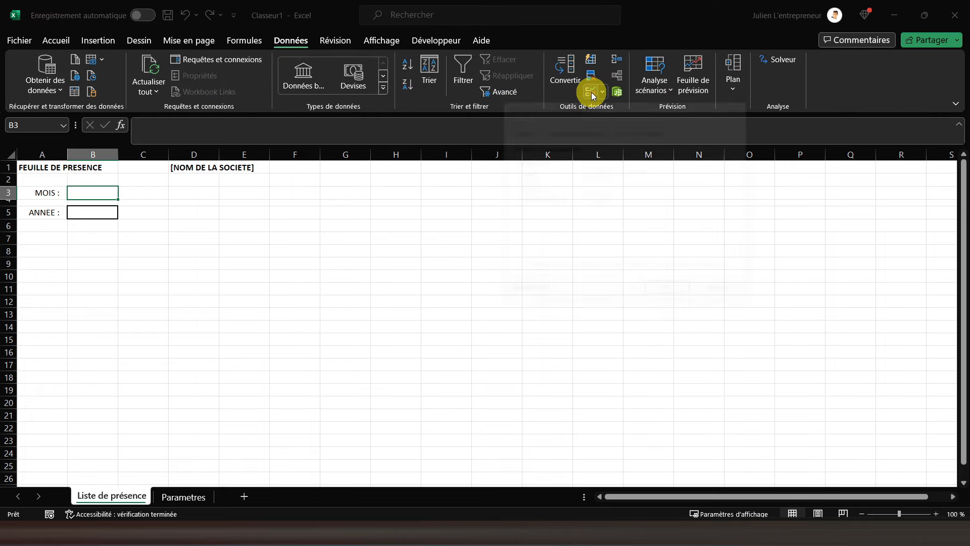
left_click(562, 174)
left_click(536, 209)
left_click(528, 225)
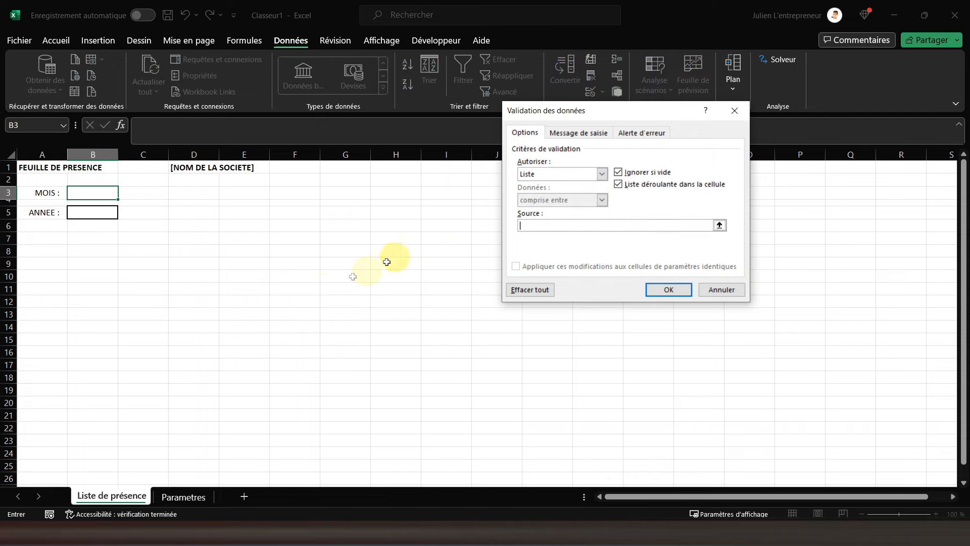
left_click(183, 497)
left_click_drag(41, 166, 45, 305)
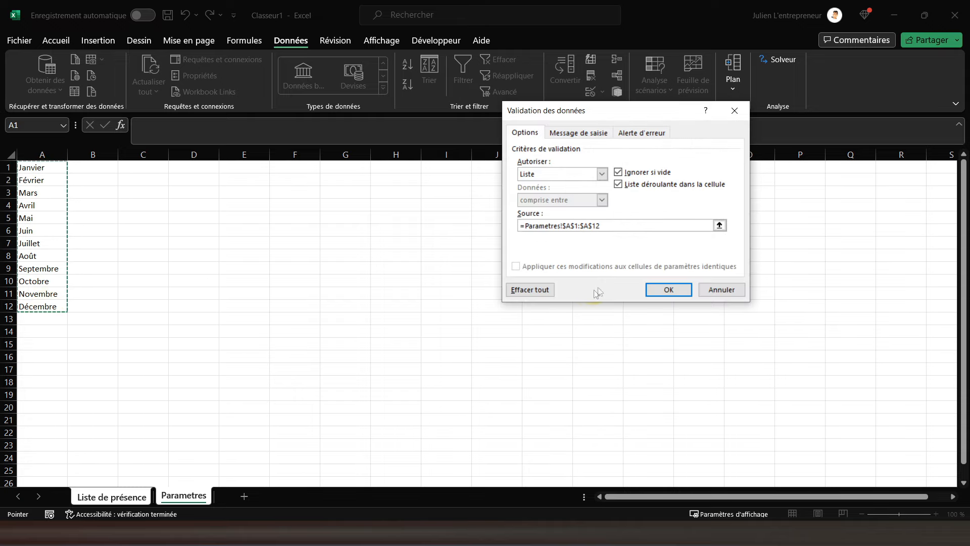
left_click(667, 289)
Step: Choose Février in month cell B3, centre it horizontally and vertically, and make it bold
left_click(123, 194)
left_click(101, 217)
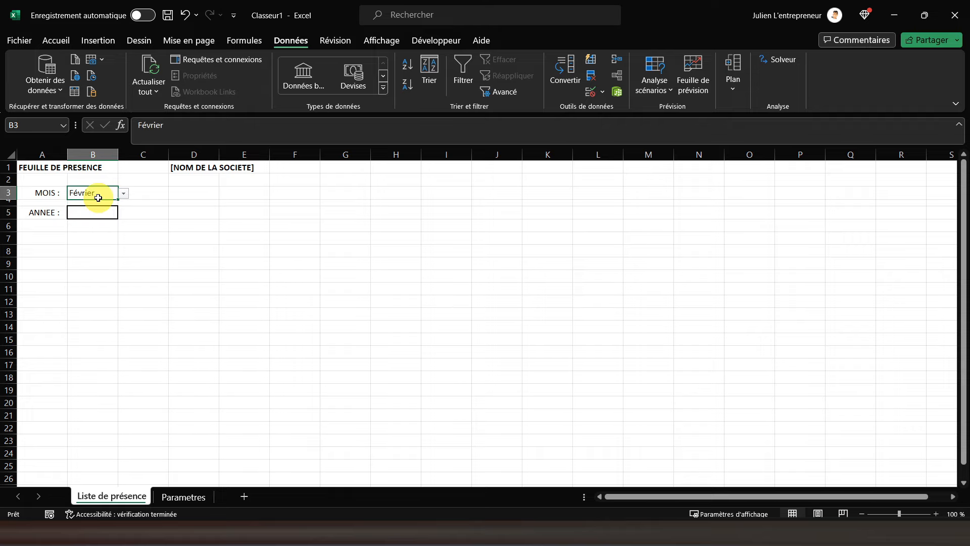
left_click(56, 40)
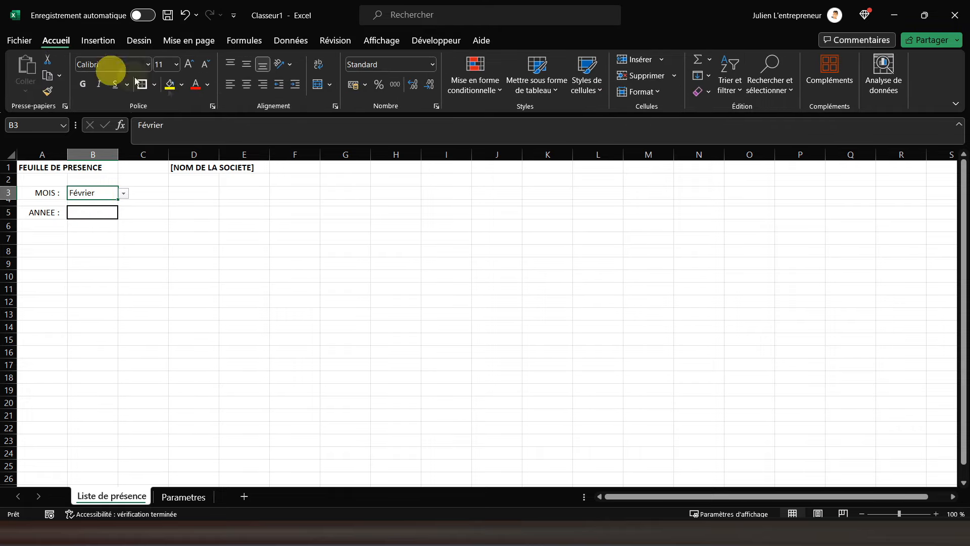
left_click(247, 85)
left_click(240, 67)
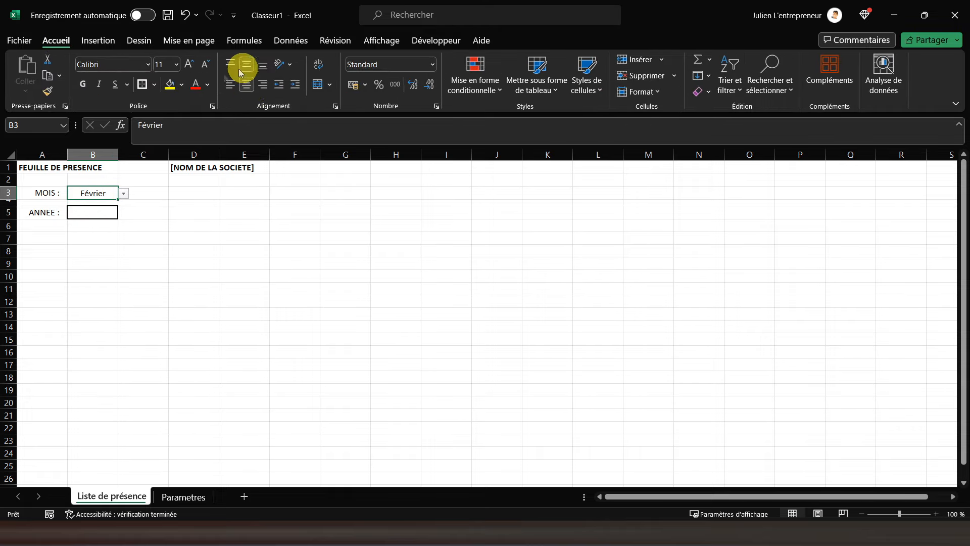
left_click(80, 89)
Step: Enter 2024 in year cell B5, centred horizontally and vertically and in bold
left_click(87, 211)
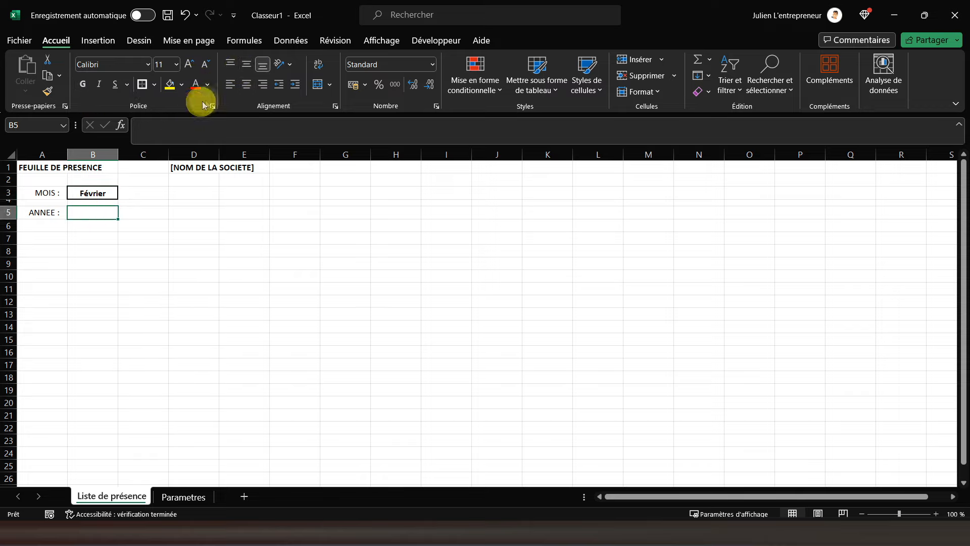
left_click(252, 62)
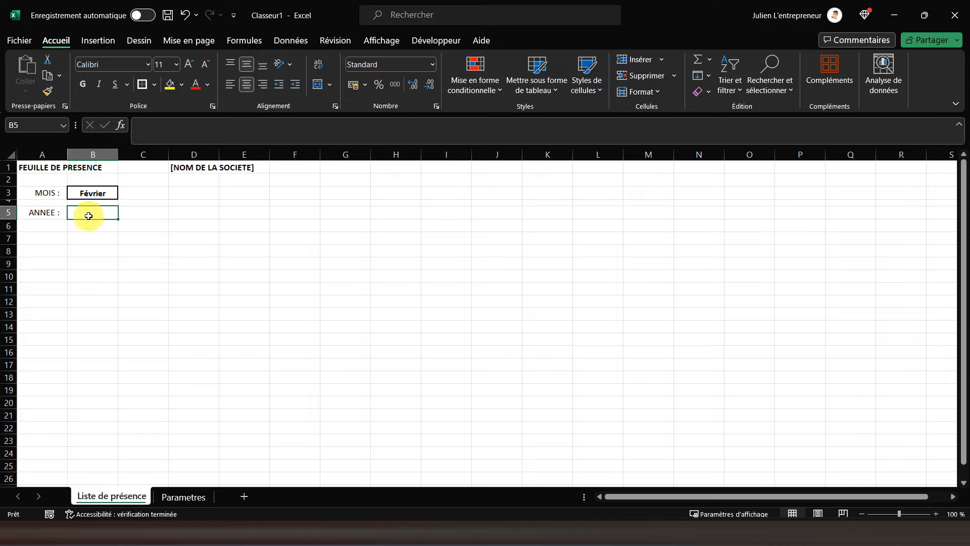
type("2024")
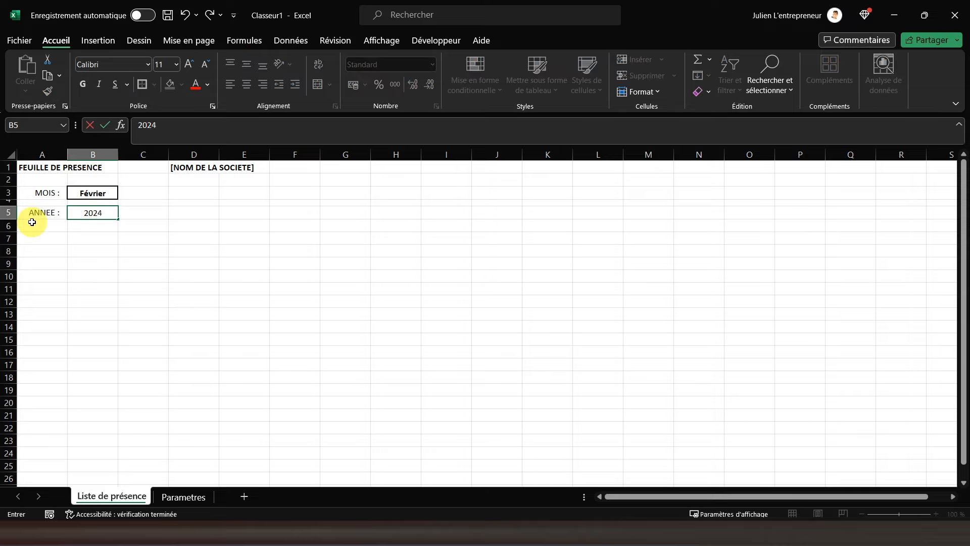
key("Return")
left_click(101, 211)
left_click(82, 90)
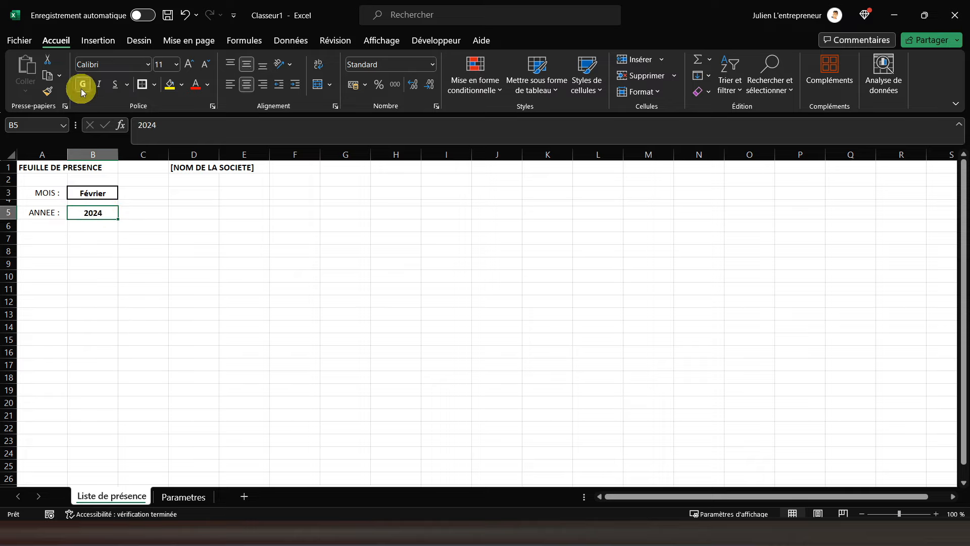
Step: Enter the formula =DATE($B$5;B3;1) in cell C9, using the year cell, the month cell and day 1
left_click(80, 191)
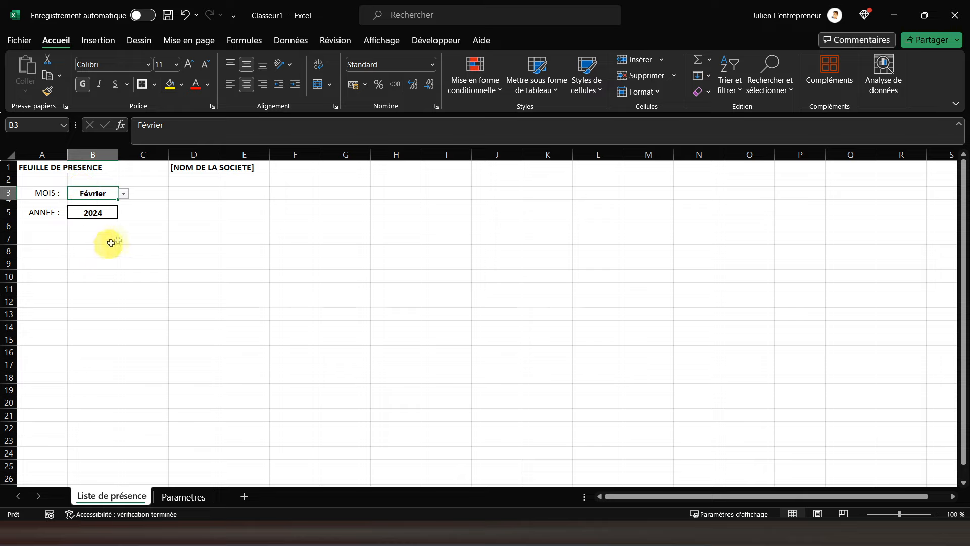
left_click(148, 241)
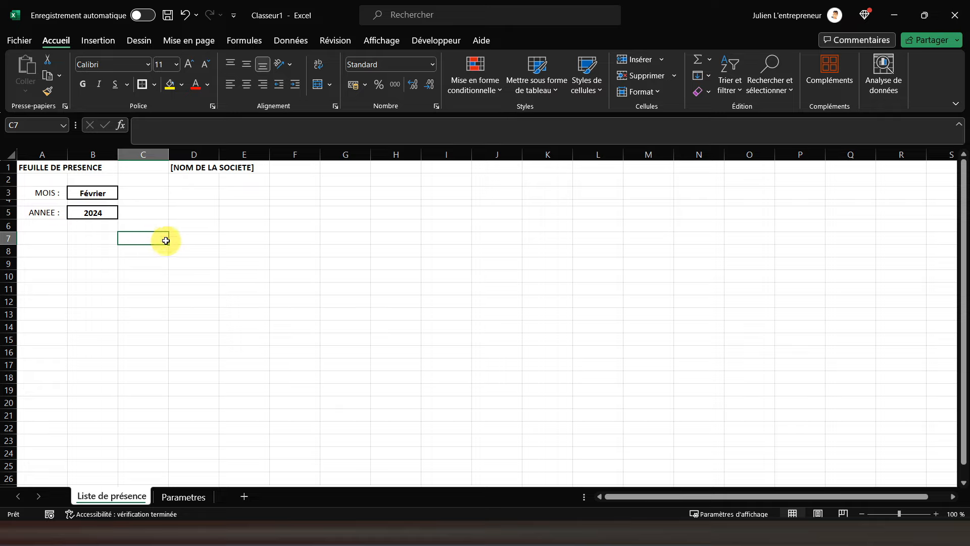
key("Down")
key("Down")
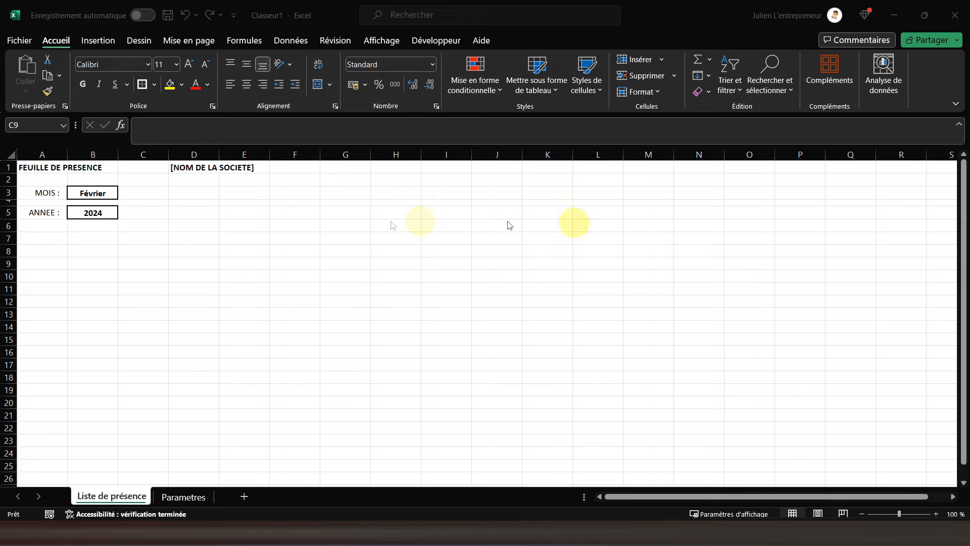
left_click(108, 248)
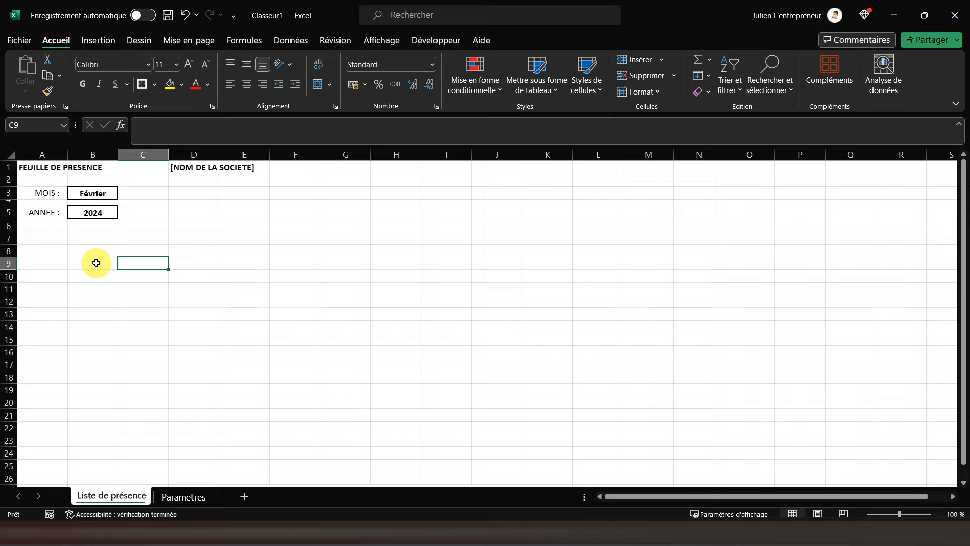
type("=")
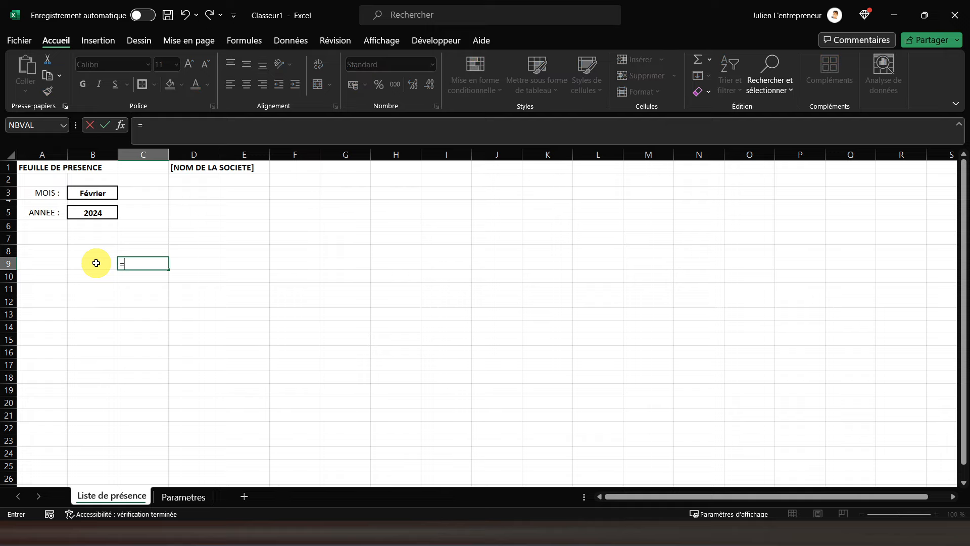
type("d")
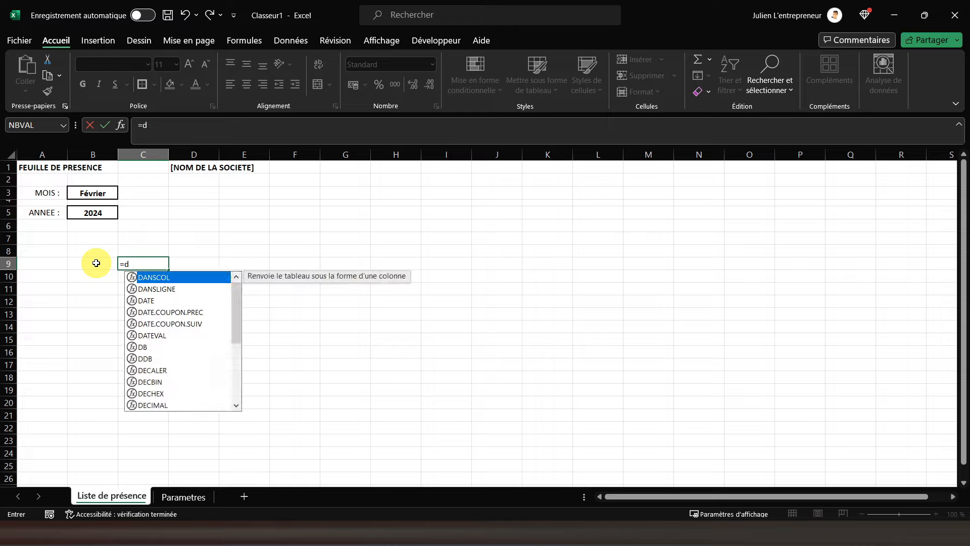
type("ate(")
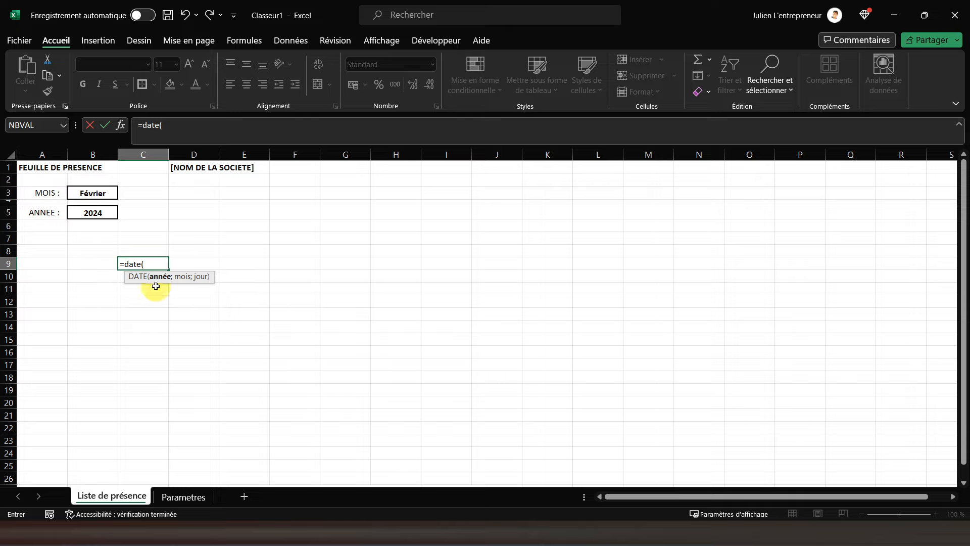
left_click(88, 213)
left_click(167, 126)
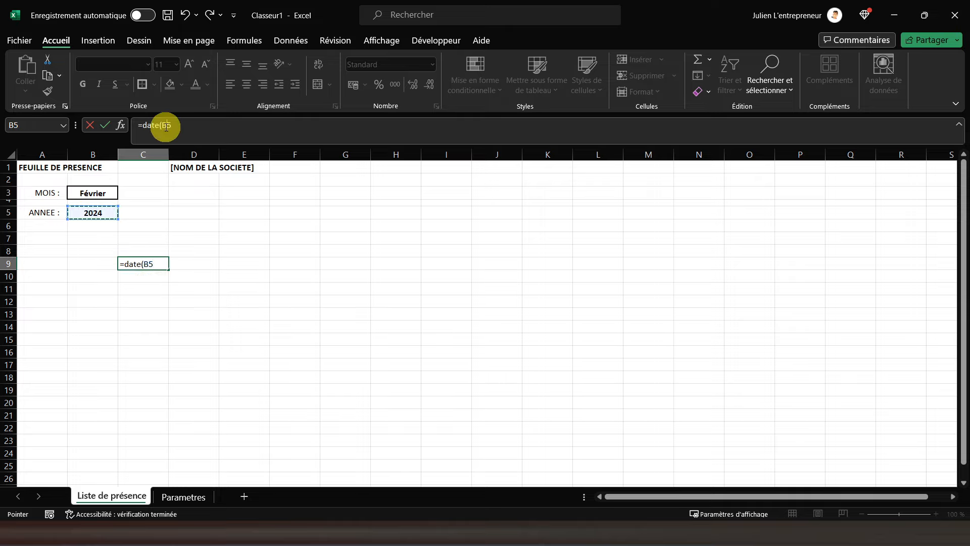
key("F4")
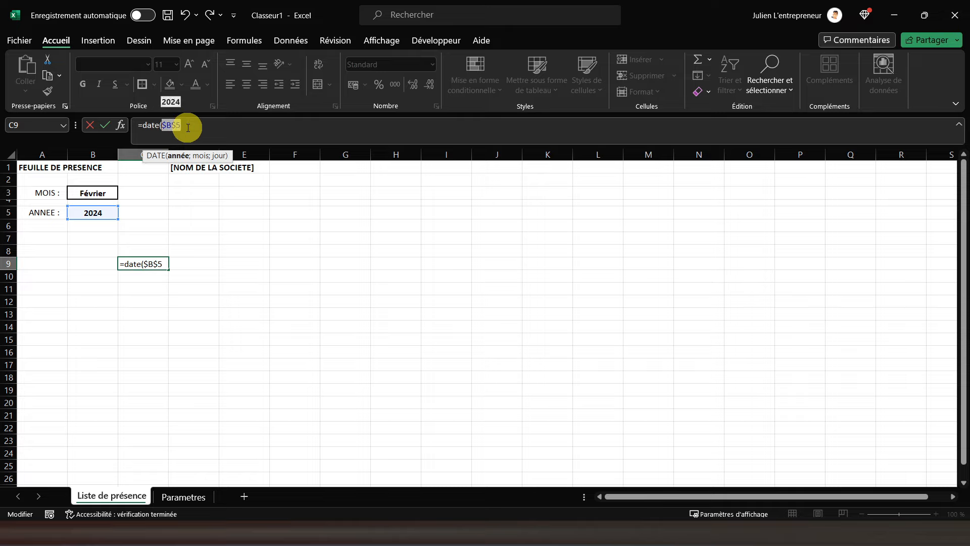
type(";")
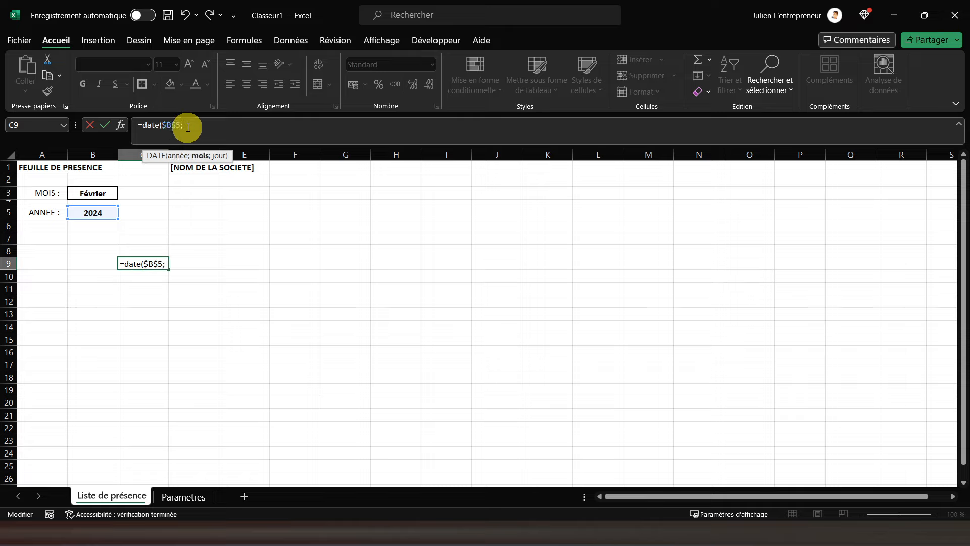
left_click(97, 193)
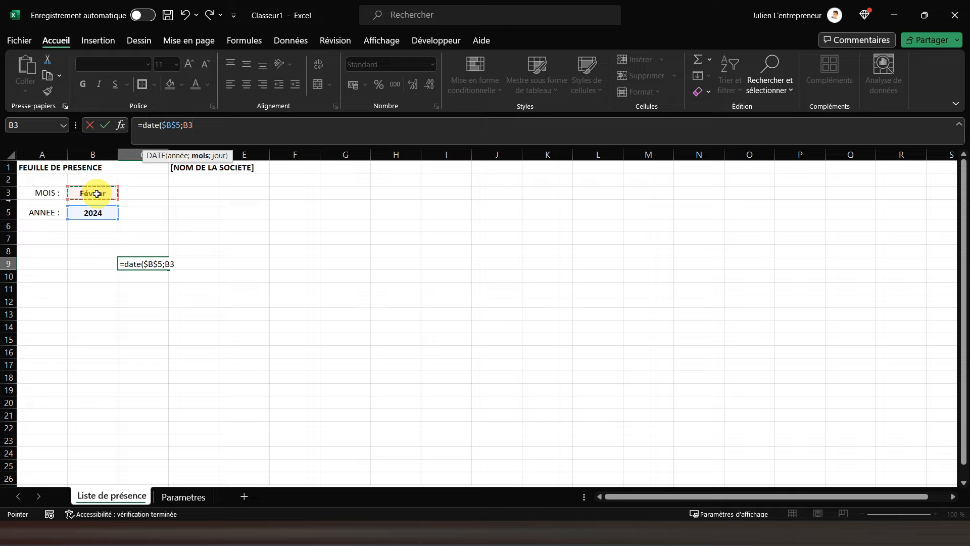
type(";1")
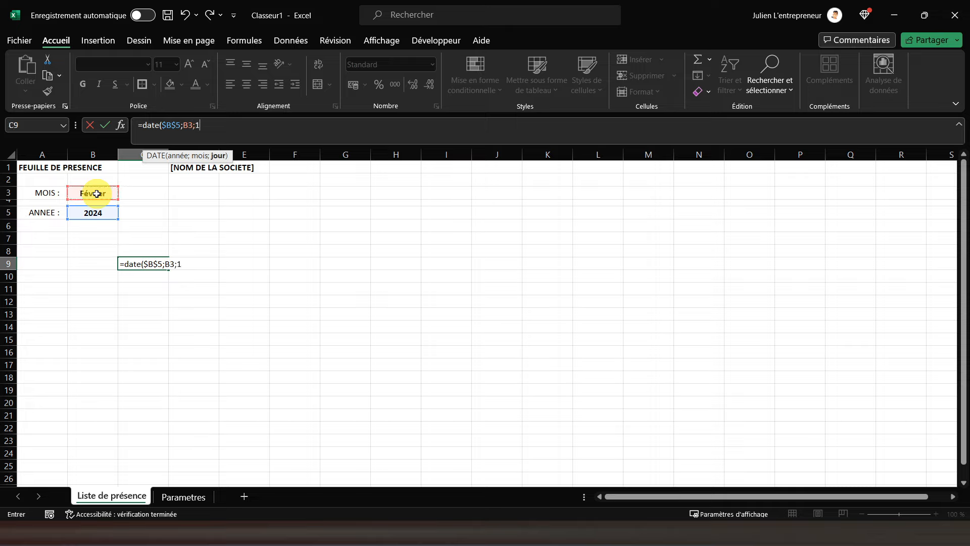
type(")")
key("Return")
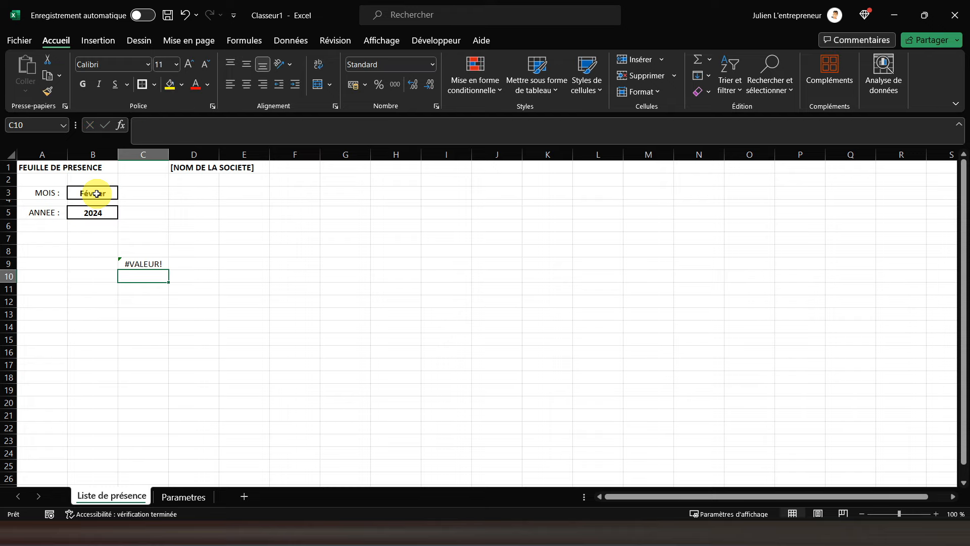
Step: Examine the date formula in C9 and the month cell B3 that it refers to
left_click(145, 259)
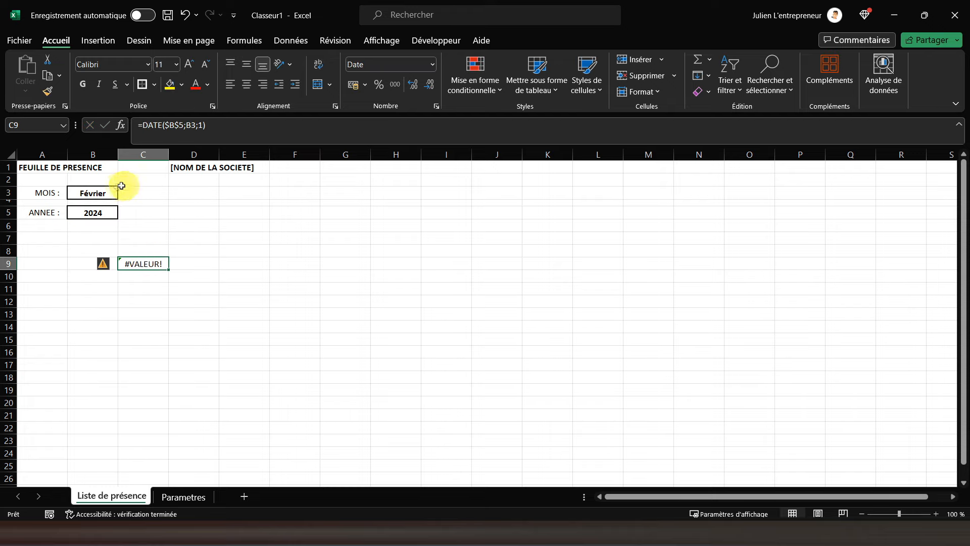
left_click(107, 193)
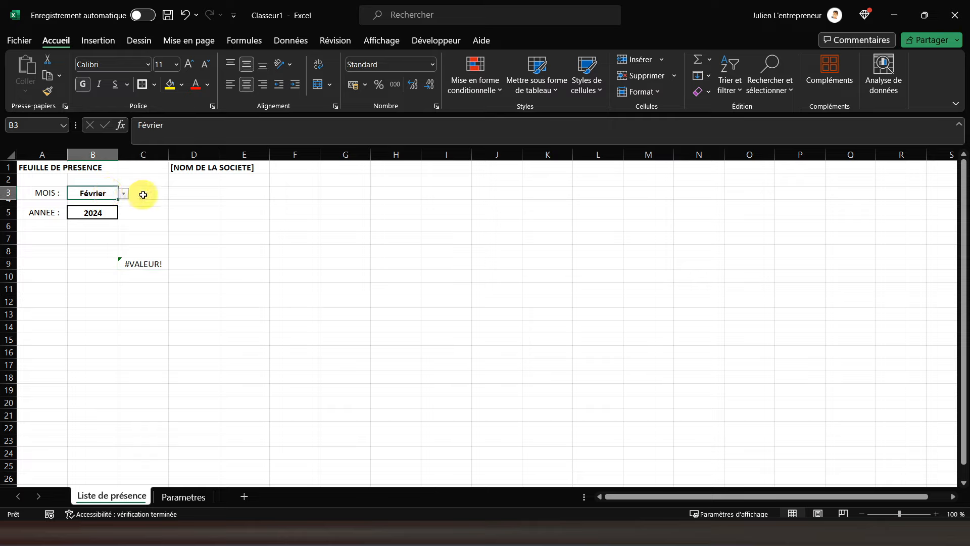
left_click(143, 195)
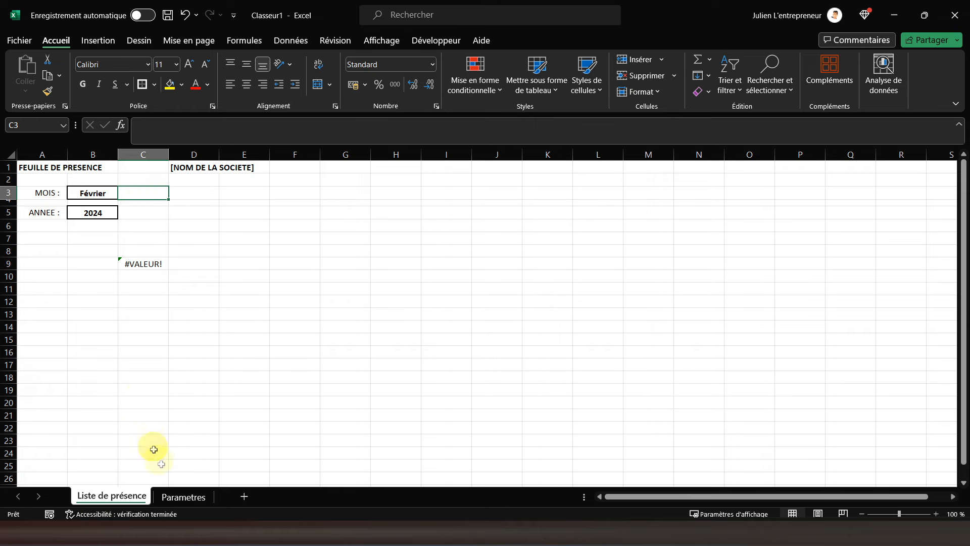
Step: Number the months 1 to 12 in B1:B12 of the Parametres sheet by entering 1 and filling the series down
left_click(183, 496)
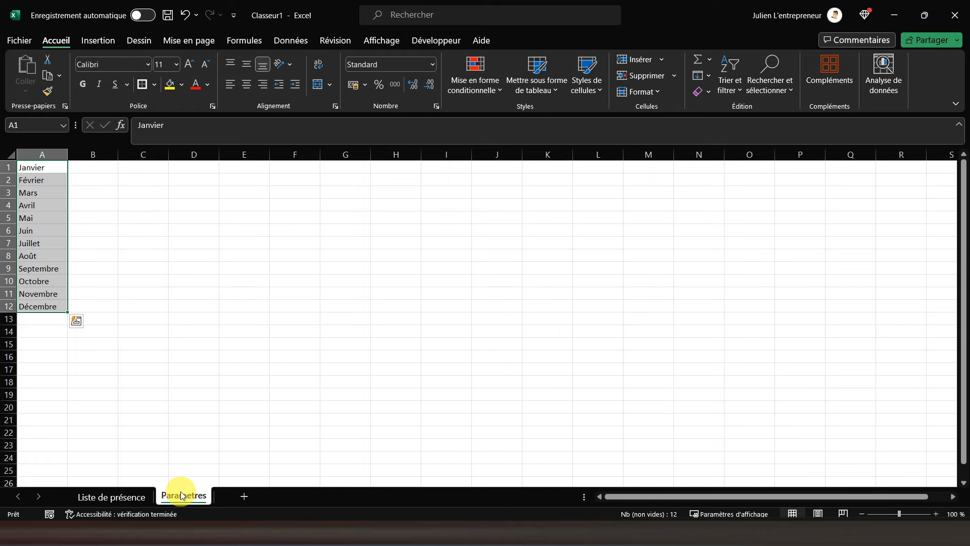
left_click(92, 166)
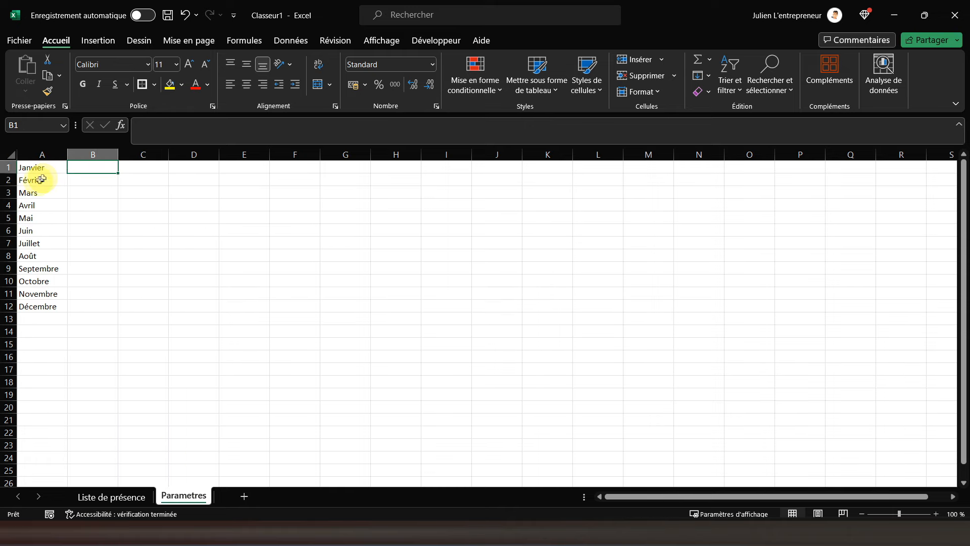
type("1")
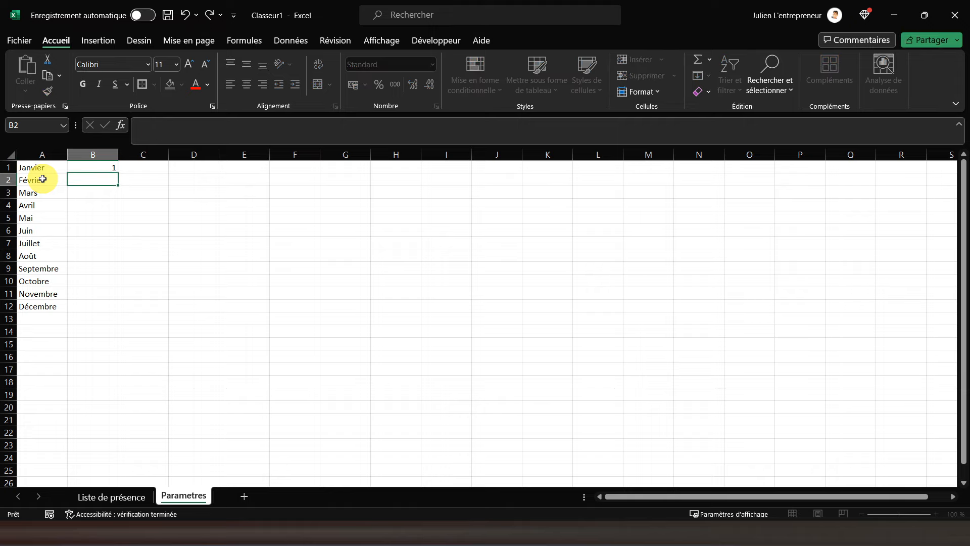
key("Return")
left_click(96, 169)
left_click_drag(117, 173, 120, 310)
left_click(126, 319)
left_click(145, 346)
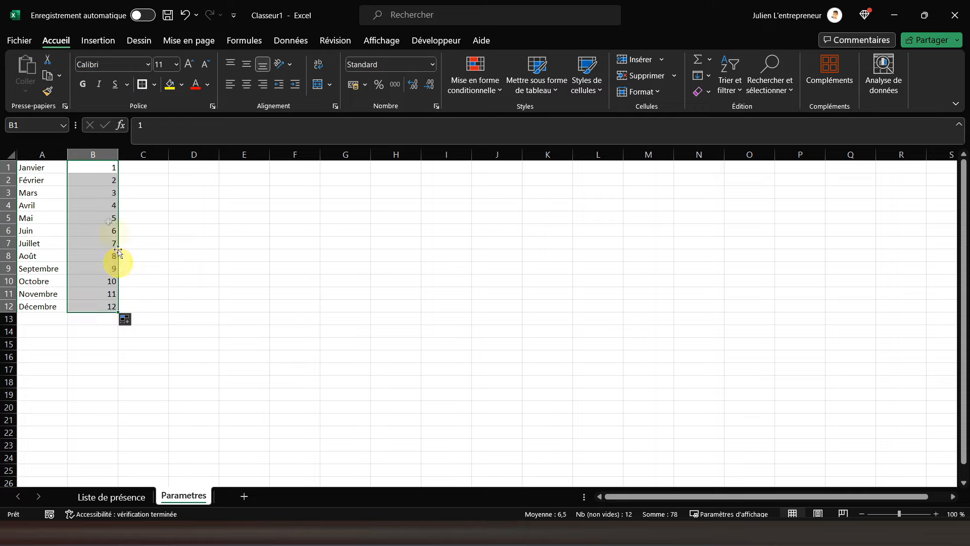
left_click(40, 167)
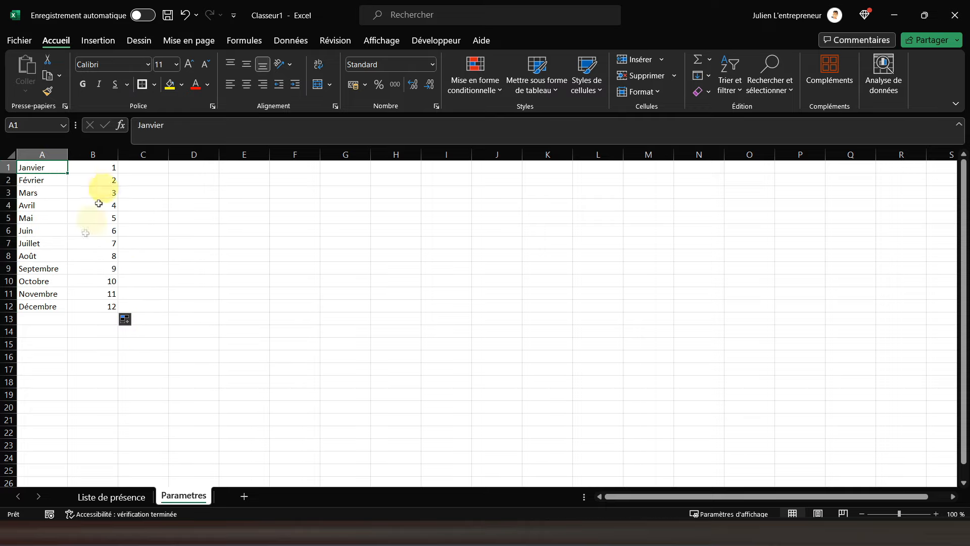
Step: Enter =RECHERCHEV(B3;Parametres!A1:B12;2;FAUX) in C3 of the Liste de présence sheet to look up the month number
left_click(101, 495)
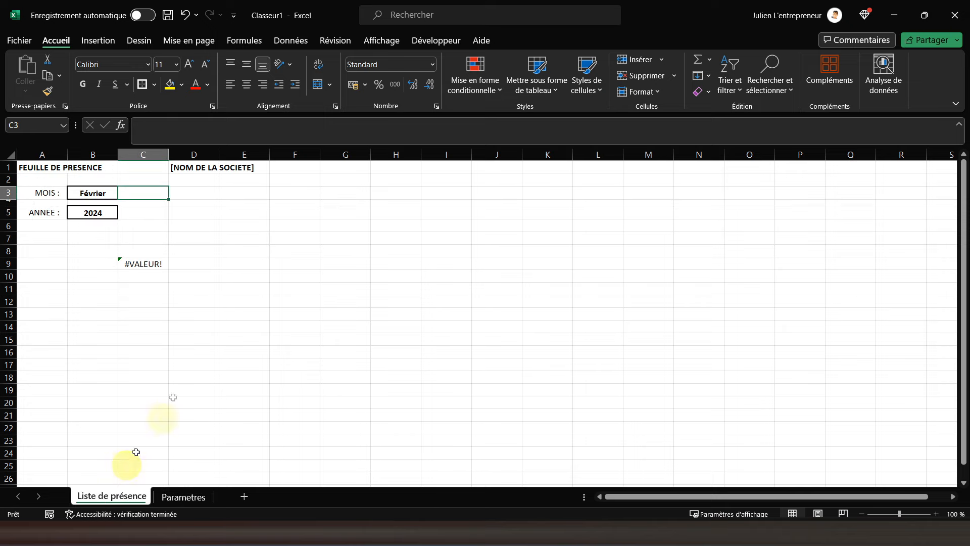
left_click(134, 263)
left_click(135, 193)
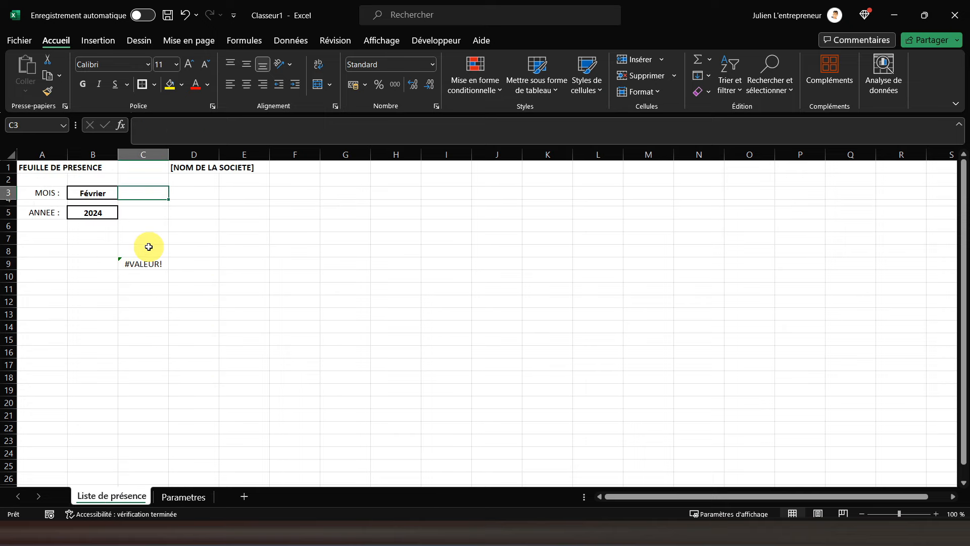
type("=recherchev(")
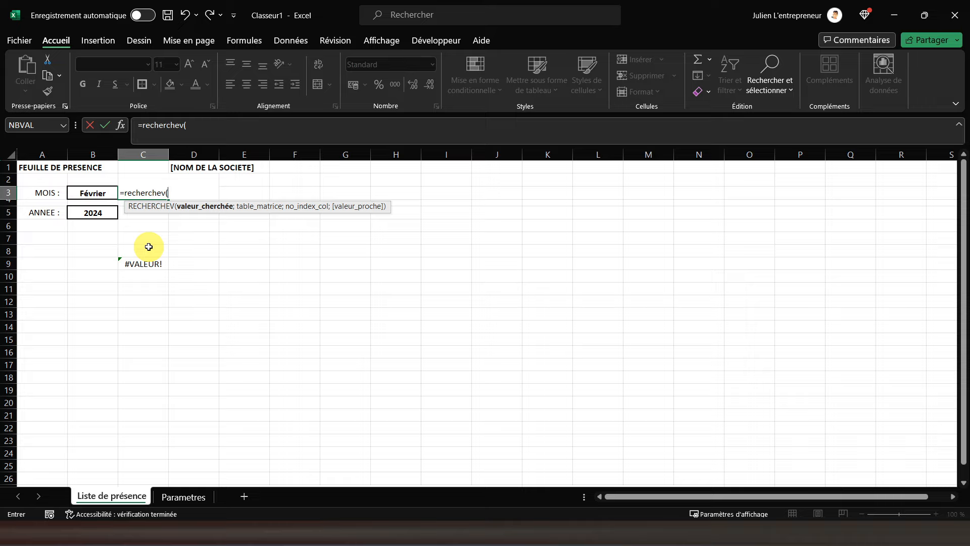
left_click(96, 195)
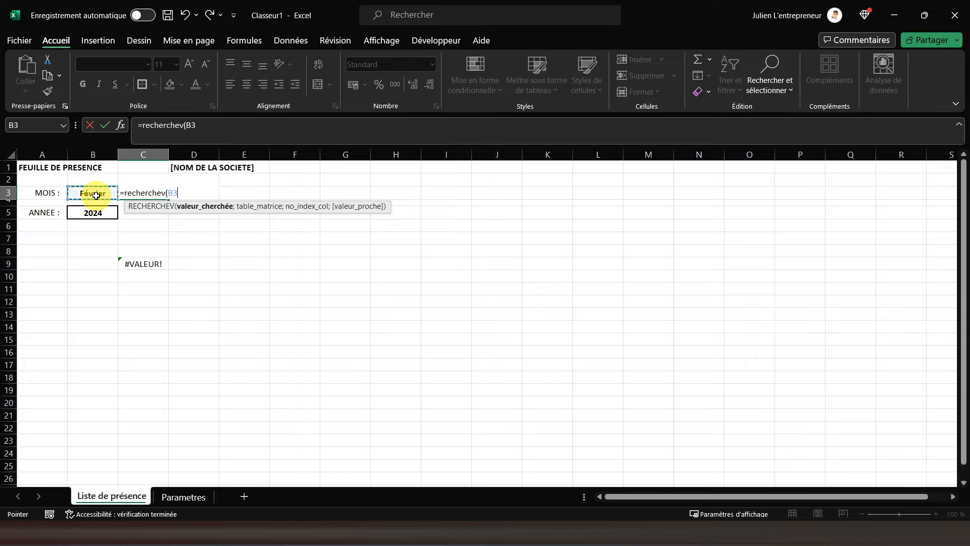
type(";")
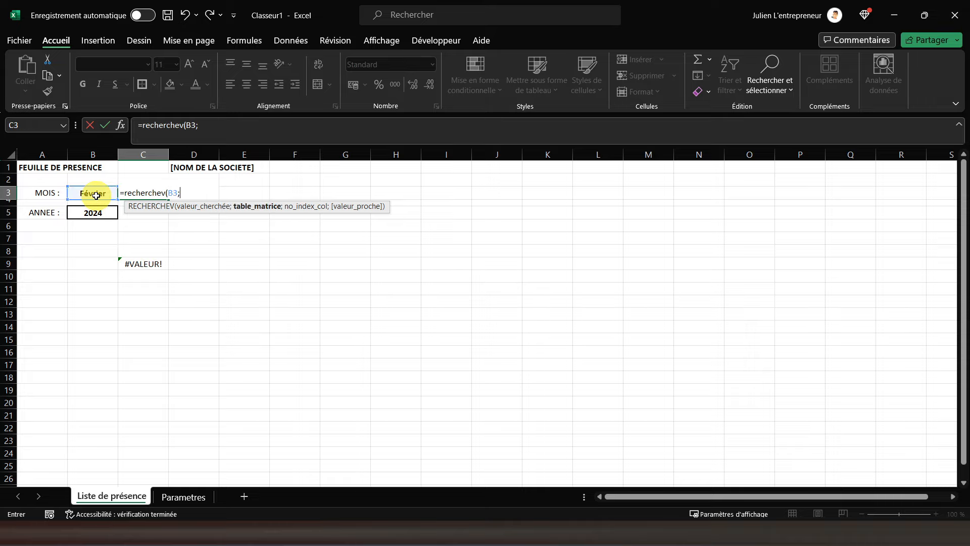
left_click(167, 501)
left_click(41, 166)
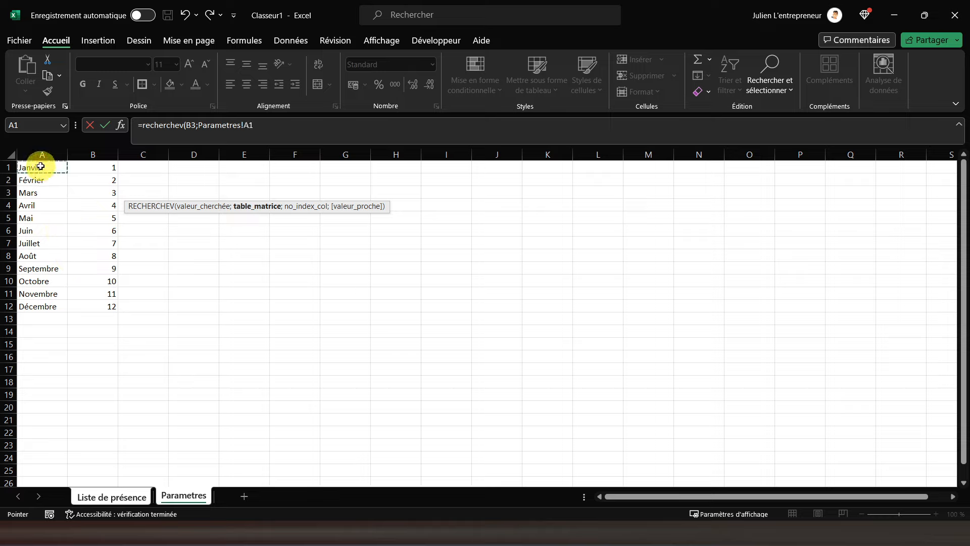
left_click_drag(41, 167, 87, 302)
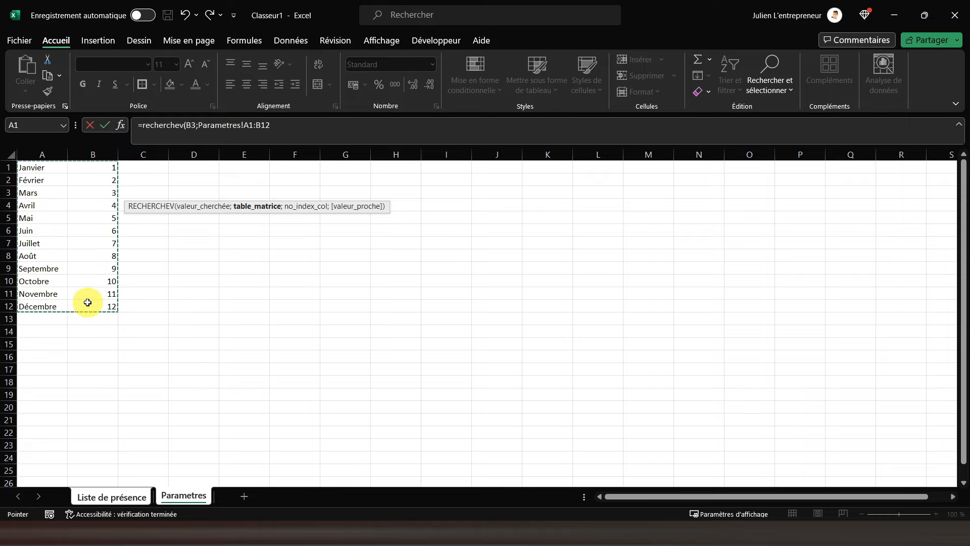
type(";")
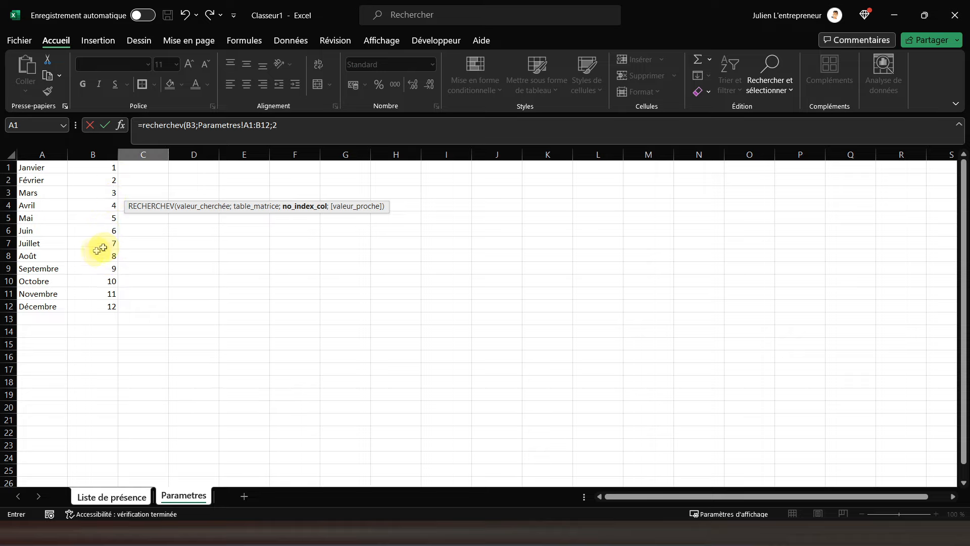
type("2;")
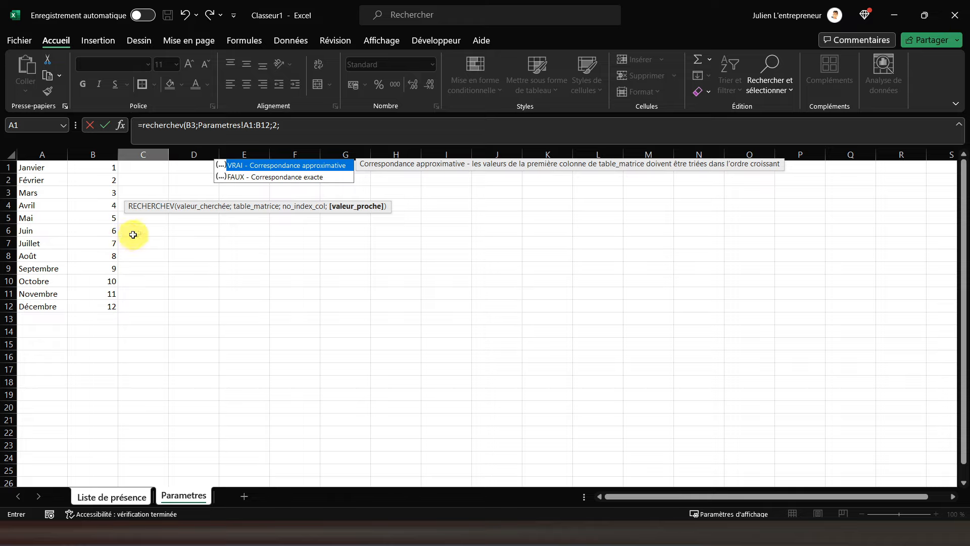
double_click(275, 177)
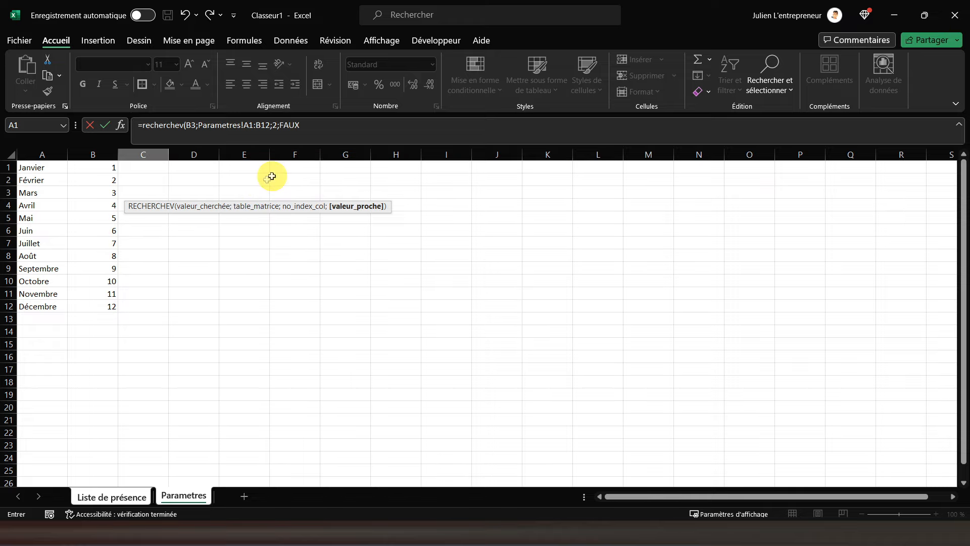
type(")")
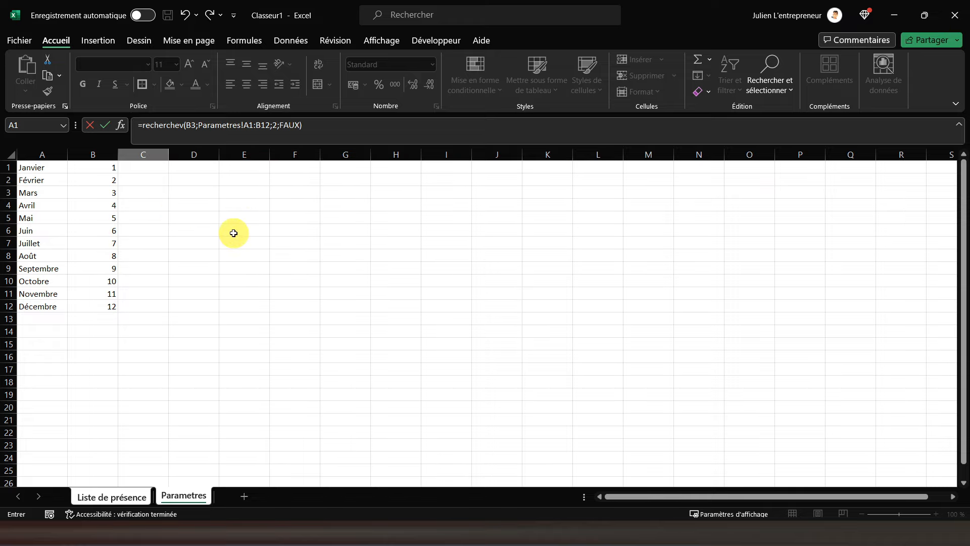
key("Return")
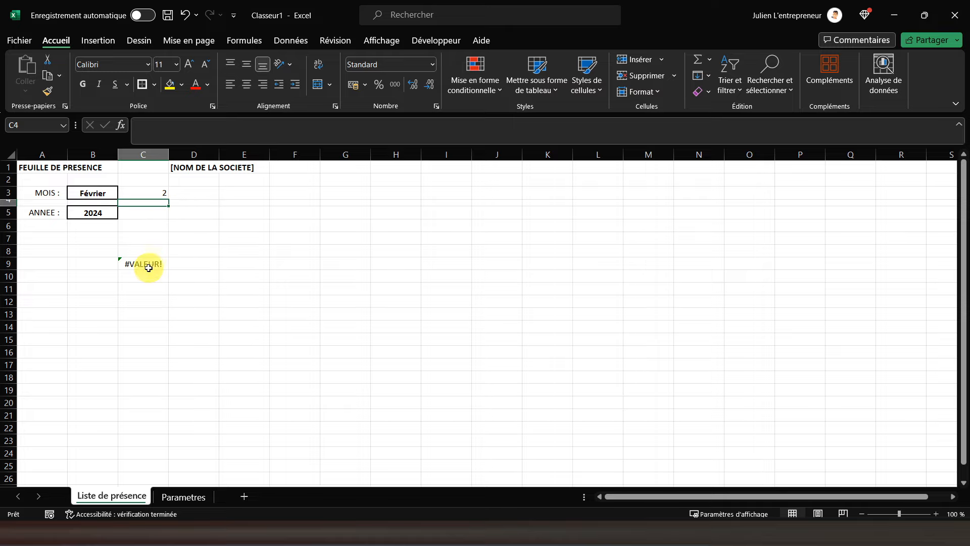
Step: Change the month reference in the C9 date formula to C3, giving =DATE($B$5;C3;1)
left_click(148, 267)
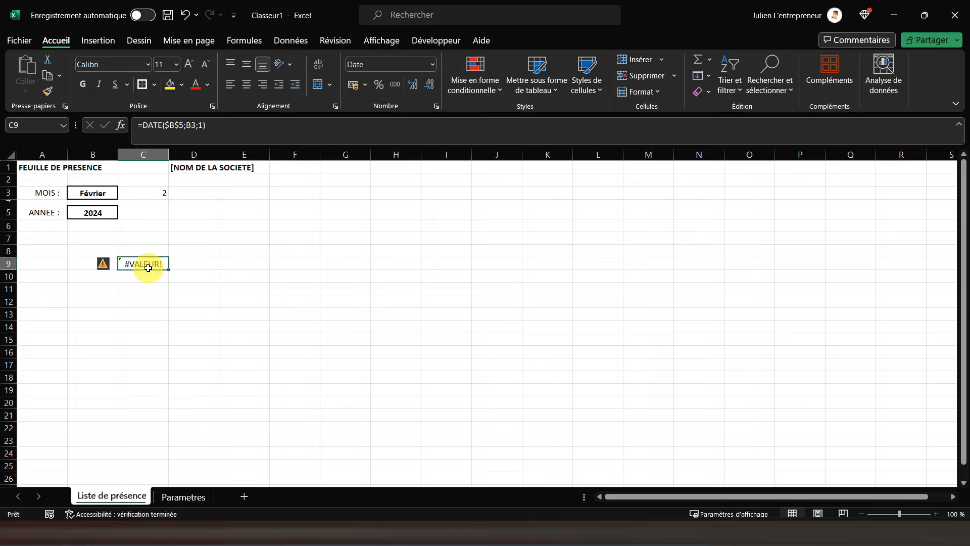
left_click(230, 125)
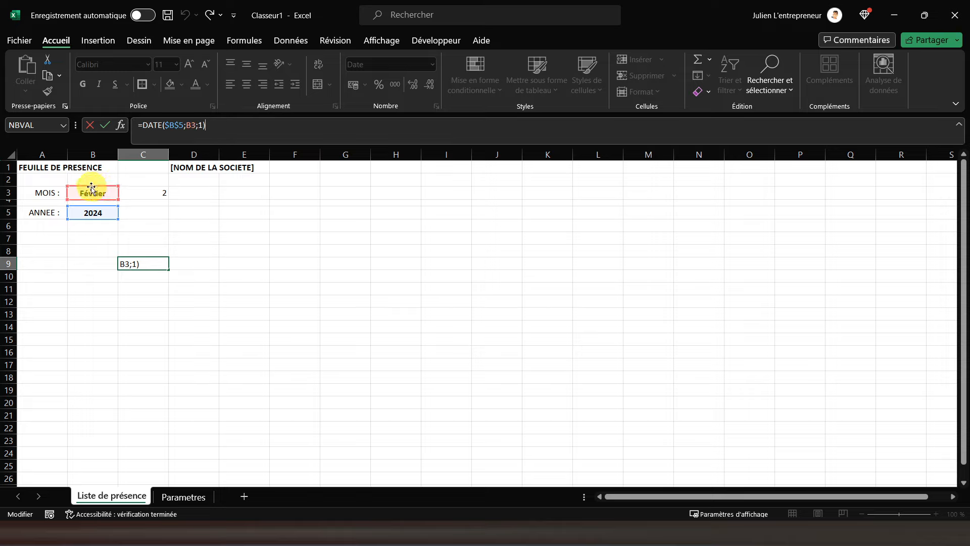
left_click_drag(97, 186, 165, 190)
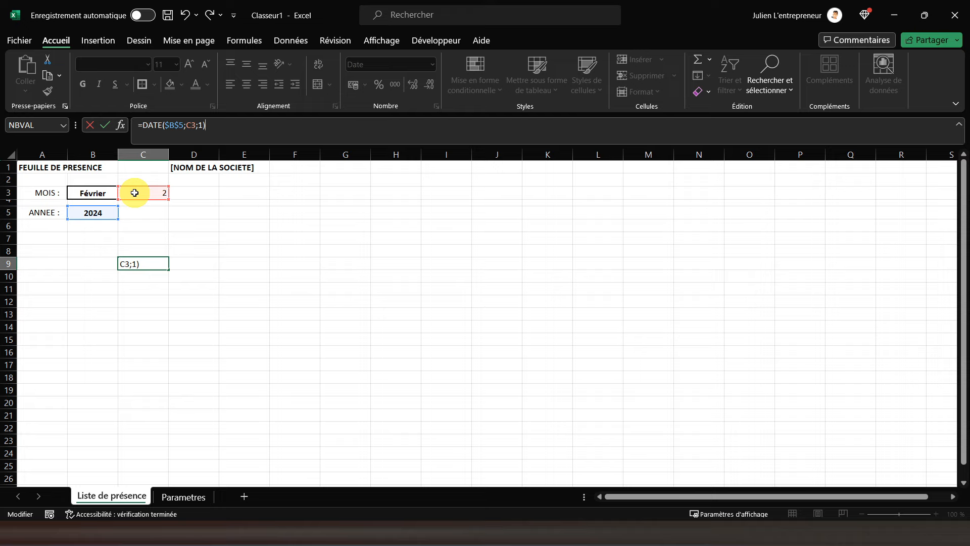
key("Return")
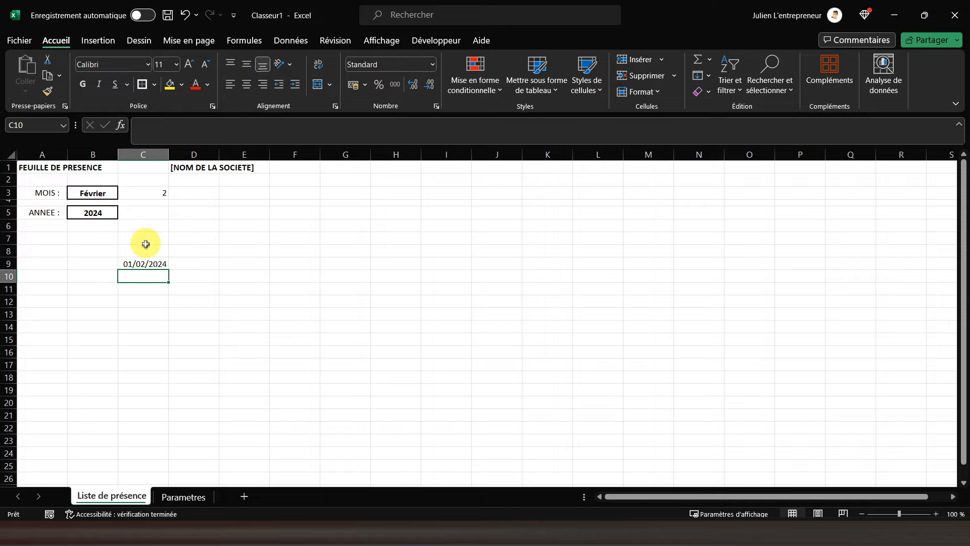
Step: Apply the custom number format jj to the date in C9 so that only the day is displayed
left_click(142, 264)
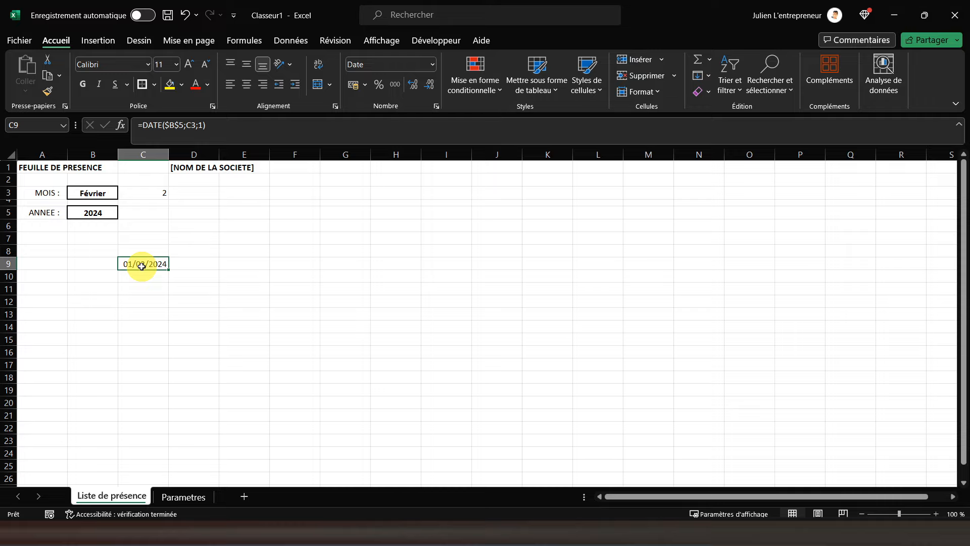
right_click(141, 266)
left_click(194, 411)
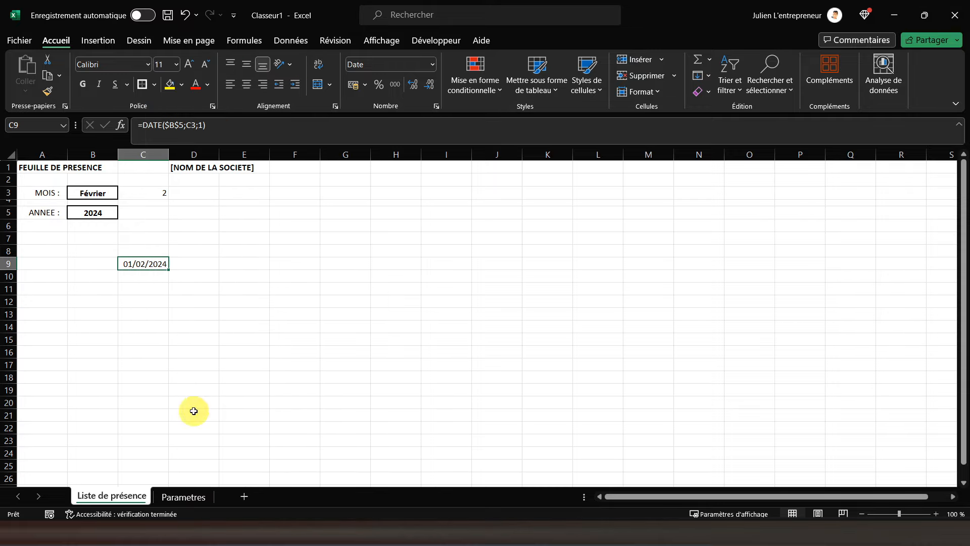
left_click_drag(231, 224, 435, 159)
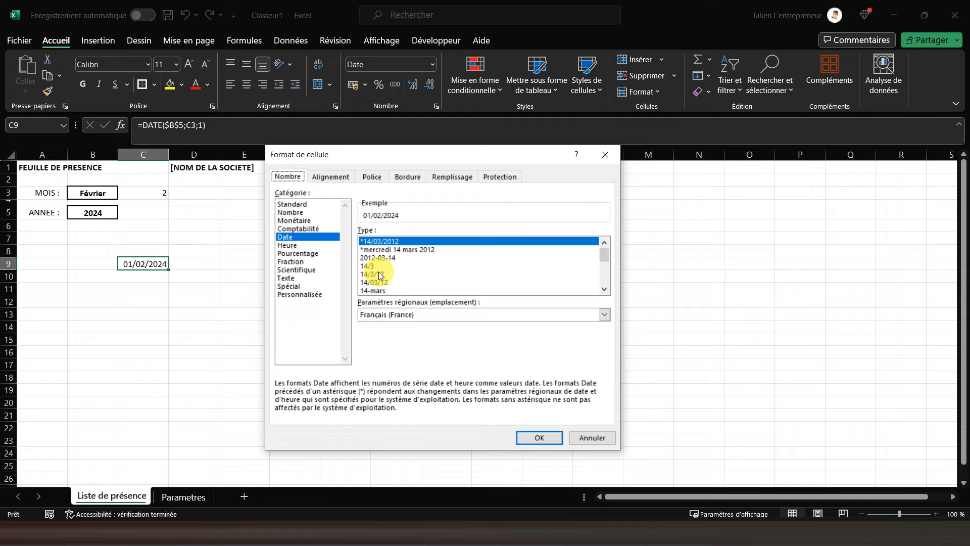
scroll(379, 271, "down", 3)
scroll(407, 267, "down", 1)
scroll(405, 265, "up", 4)
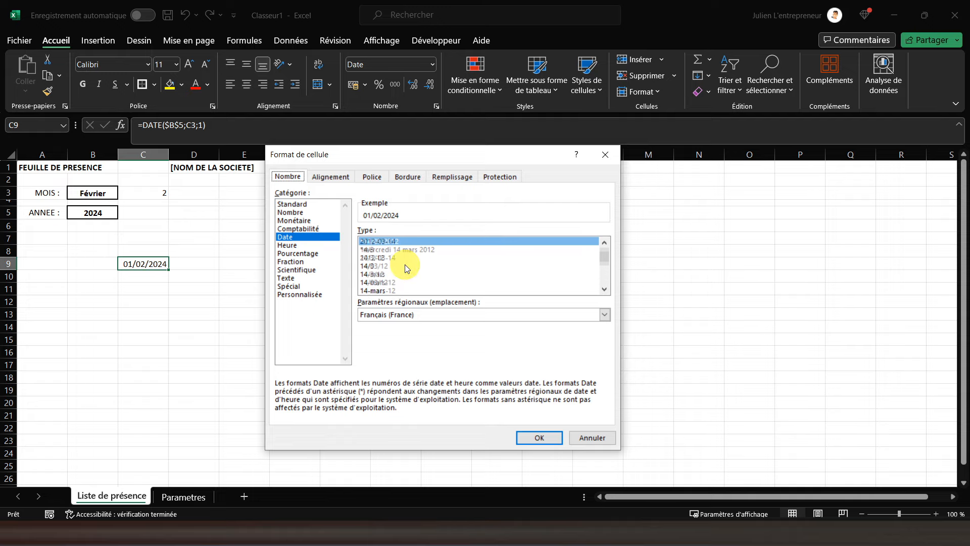
scroll(381, 261, "down", 2)
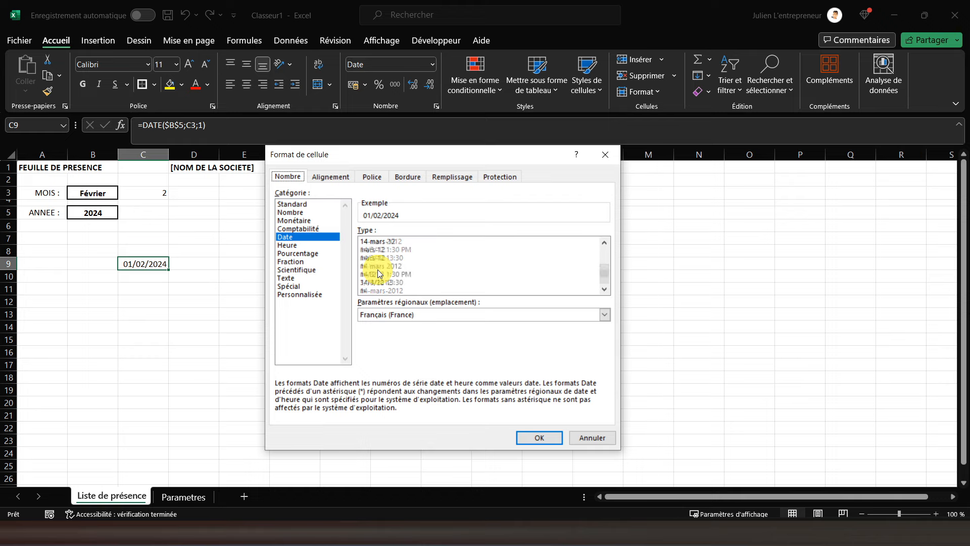
scroll(377, 269, "up", 3)
left_click(308, 294)
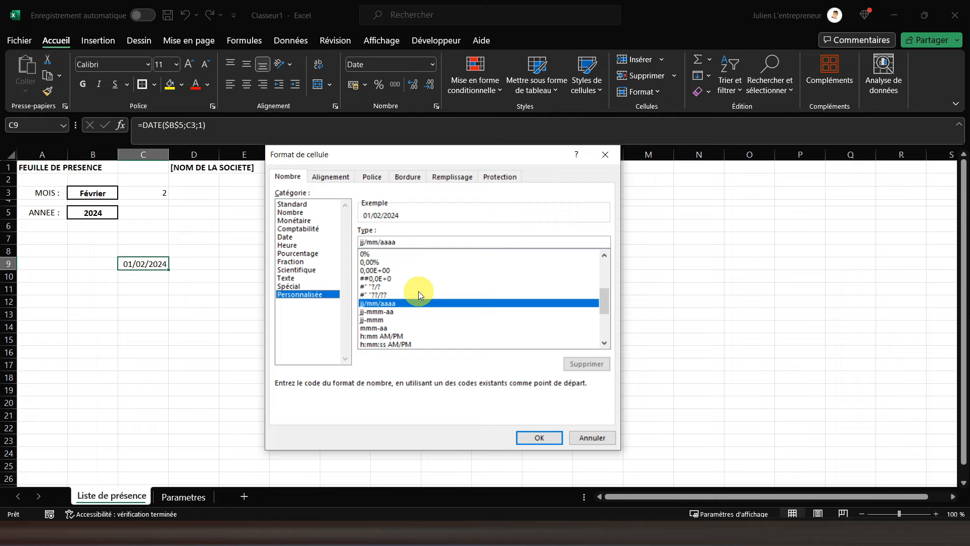
mouse_move(603, 302)
left_mouse_down()
mouse_move(596, 323)
mouse_move(598, 260)
mouse_move(590, 297)
left_mouse_up()
left_click(379, 312)
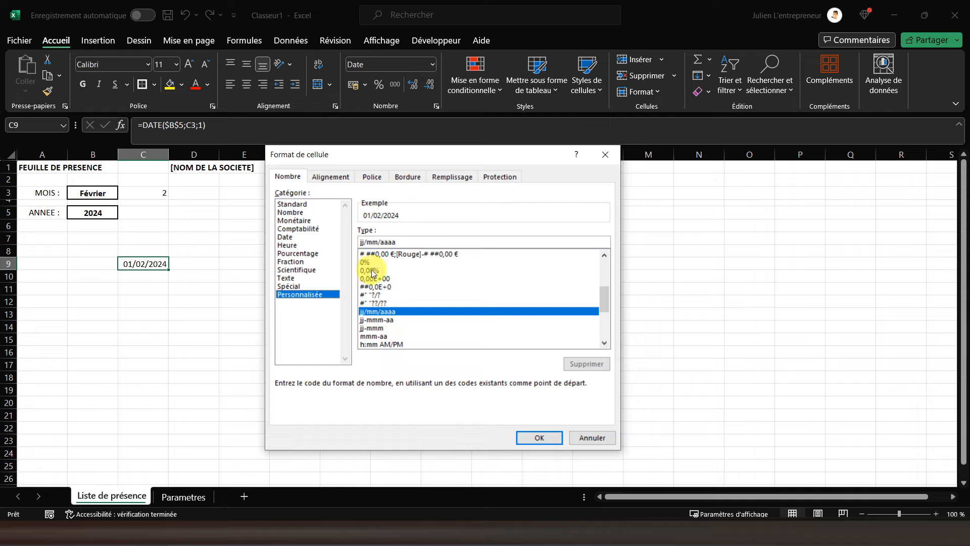
left_click_drag(395, 242, 367, 242)
key("BackSpace")
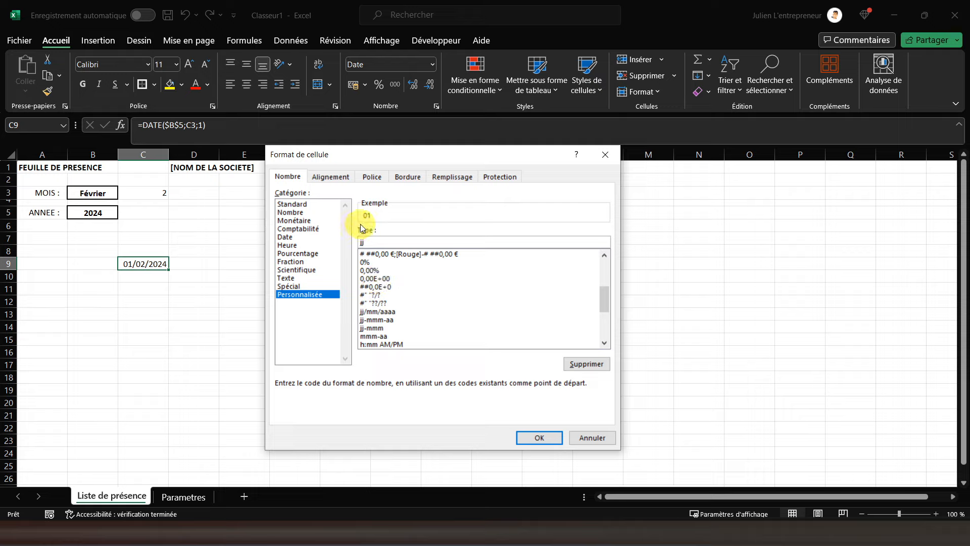
left_click(539, 437)
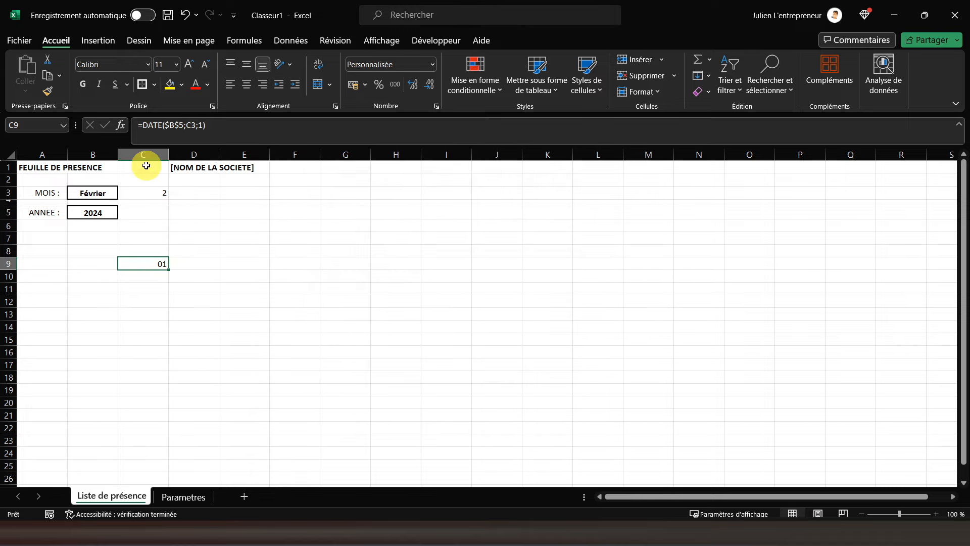
Step: Set the width of columns C to M to 4,9
left_click_drag(145, 155, 624, 156)
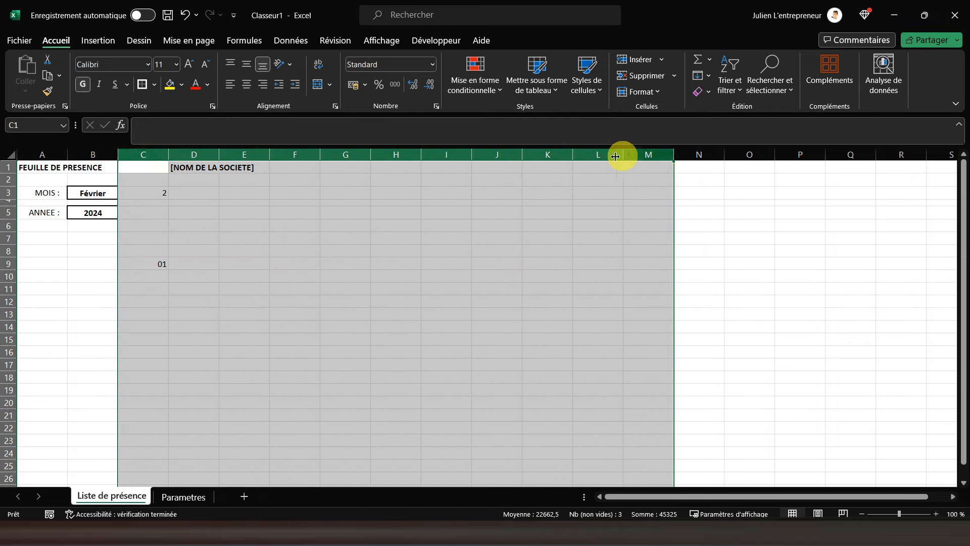
right_click(152, 154)
left_click(204, 358)
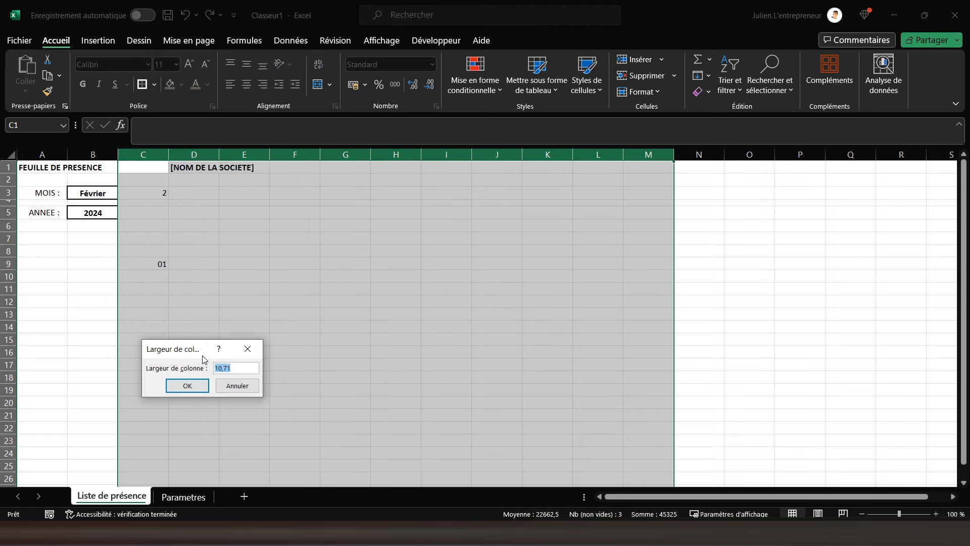
type("4,9")
key("Return")
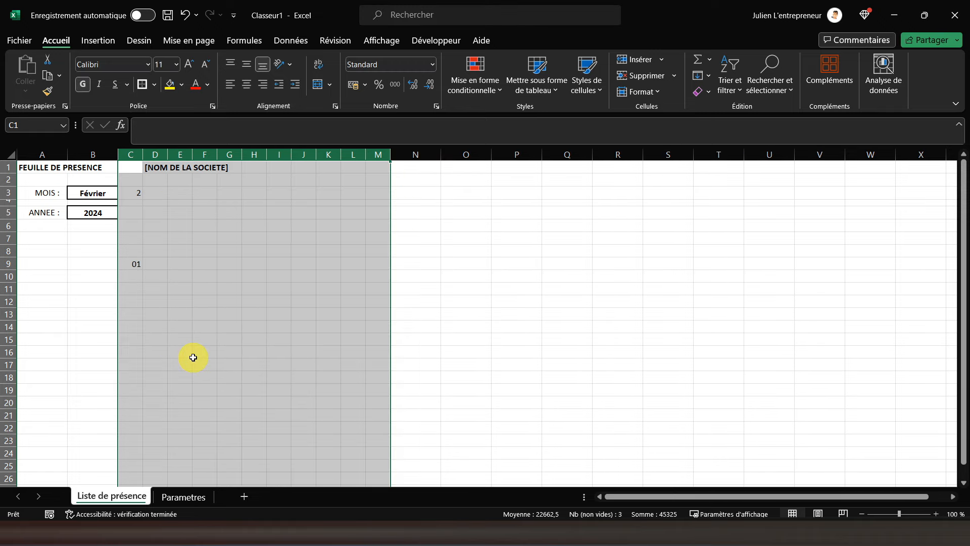
Step: Enter 1 in cell C8, directly above the first date, and select that cell
left_click(153, 267)
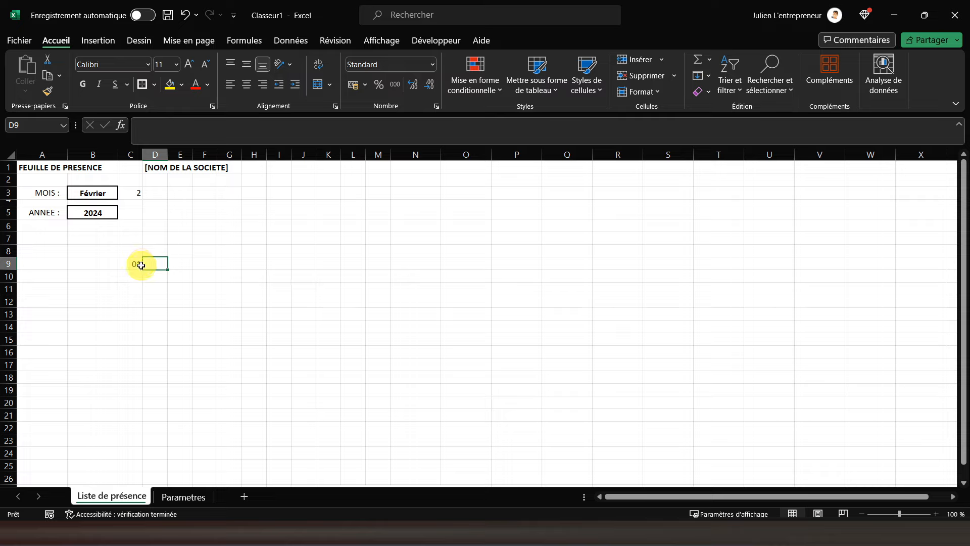
left_click(138, 250)
type("1")
key("Return")
left_click(137, 253)
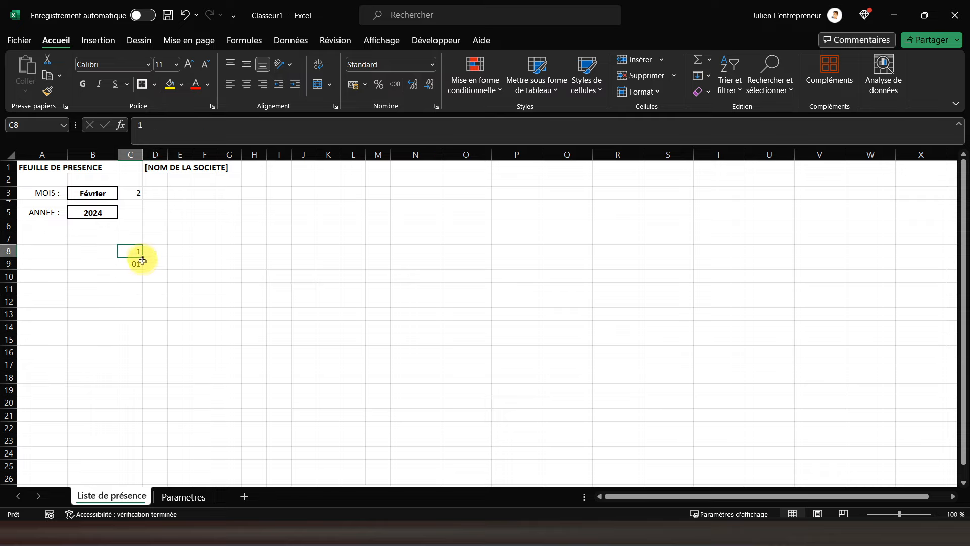
Step: Fill row 8 from C8 to S8 with an incrementing series from 1 to 17
left_click_drag(144, 258, 710, 253)
left_click(705, 265)
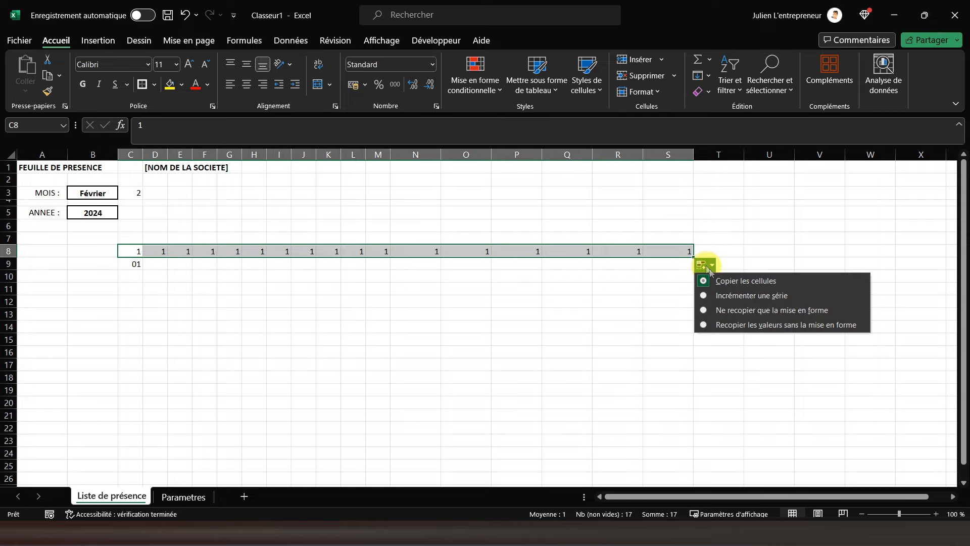
left_click(731, 298)
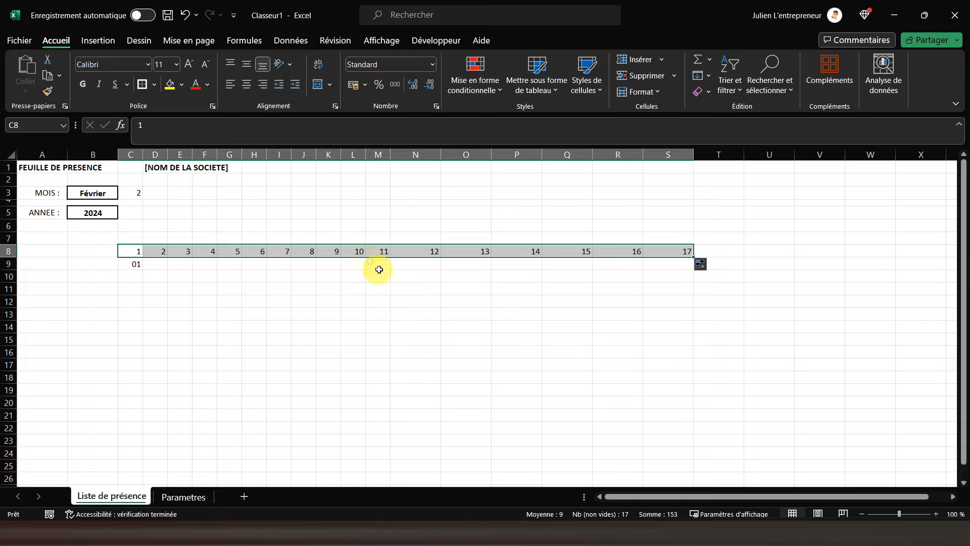
Step: Copy the column format and width of column M to columns N to T
left_click(378, 154)
left_click(49, 94)
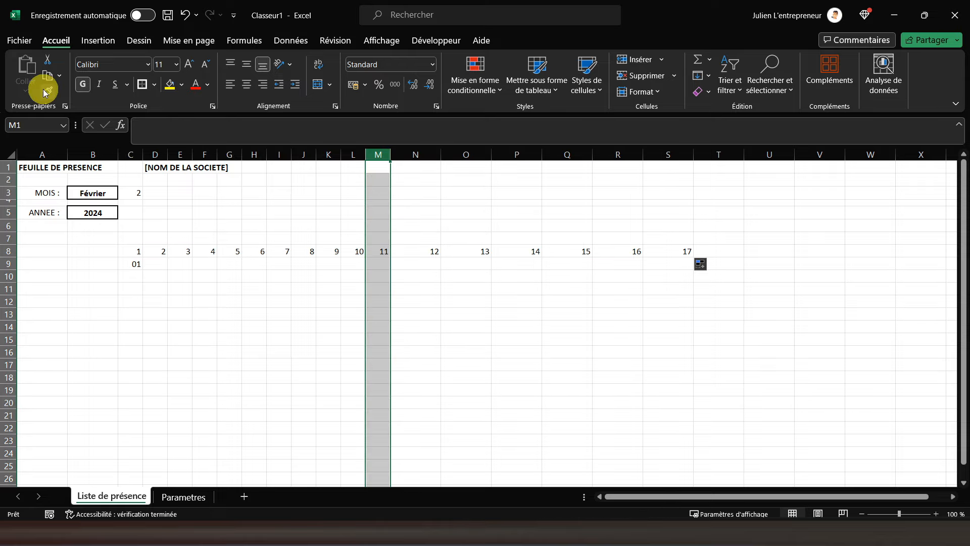
left_click_drag(411, 154, 695, 168)
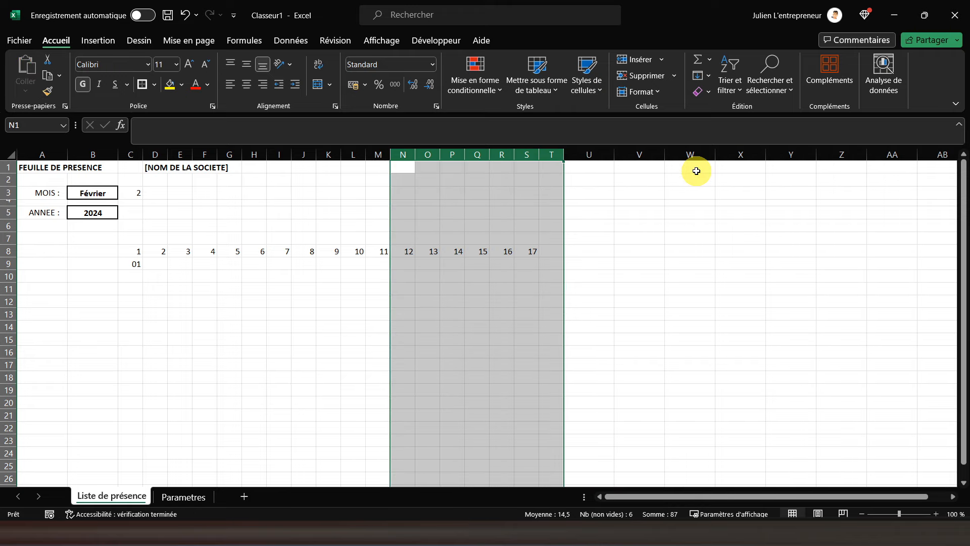
Step: Extend the day-number series in row 8 from S8 to Z8, incrementing it up to 24
left_click(530, 251)
left_click_drag(540, 257, 865, 256)
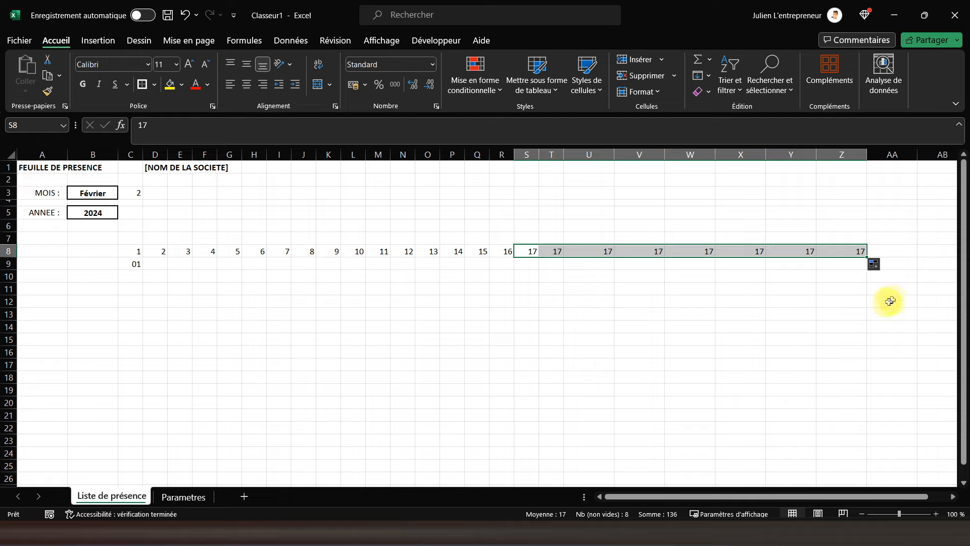
left_click(881, 273)
left_click(876, 264)
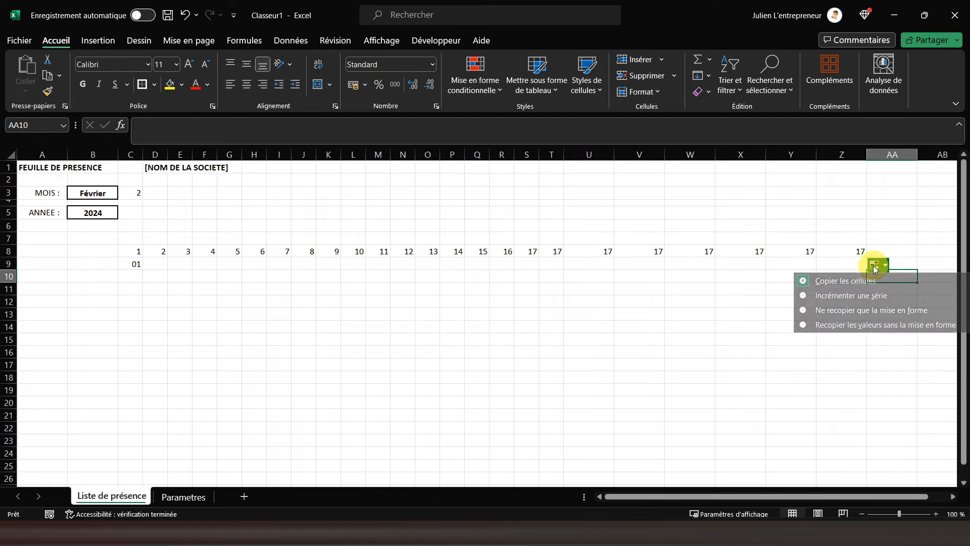
left_click(848, 294)
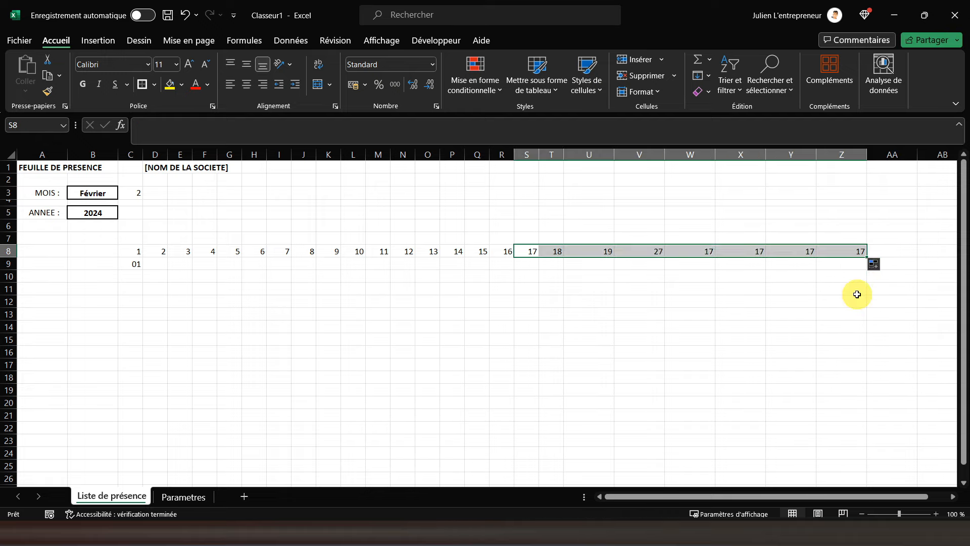
Step: Copy the column format and width of column R to columns S to AA
left_click(502, 155)
left_click(47, 91)
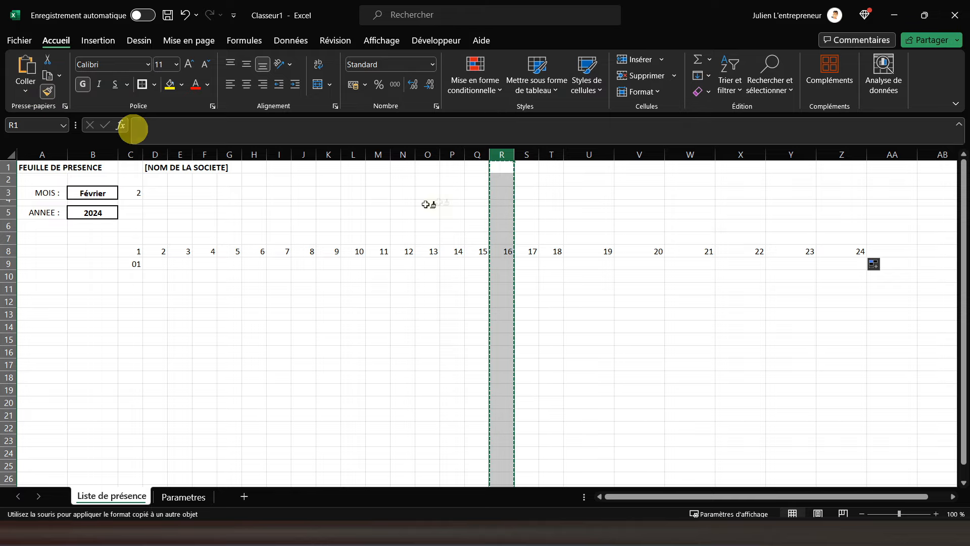
left_click_drag(526, 159, 889, 177)
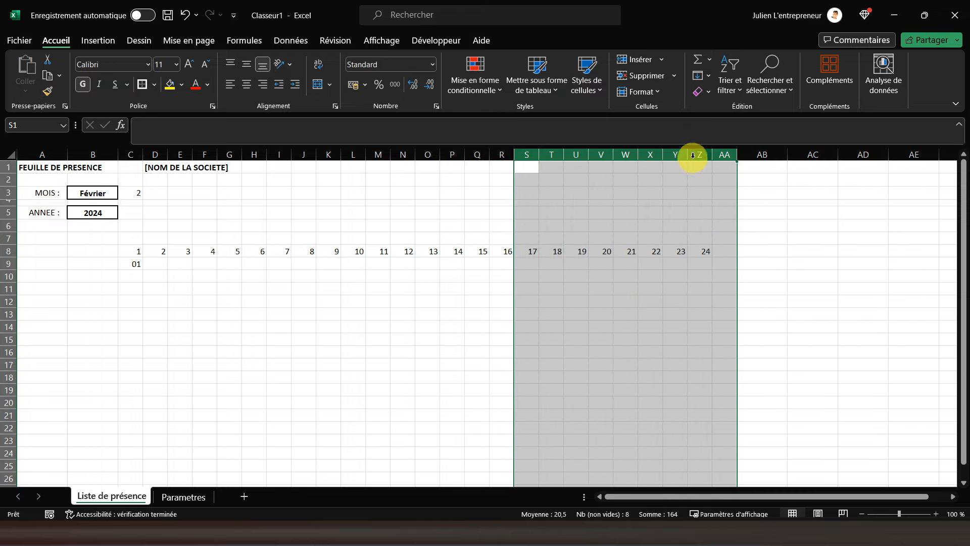
Step: Copy the column format and width of column Z to columns AA to AE
left_click(700, 155)
left_click(52, 95)
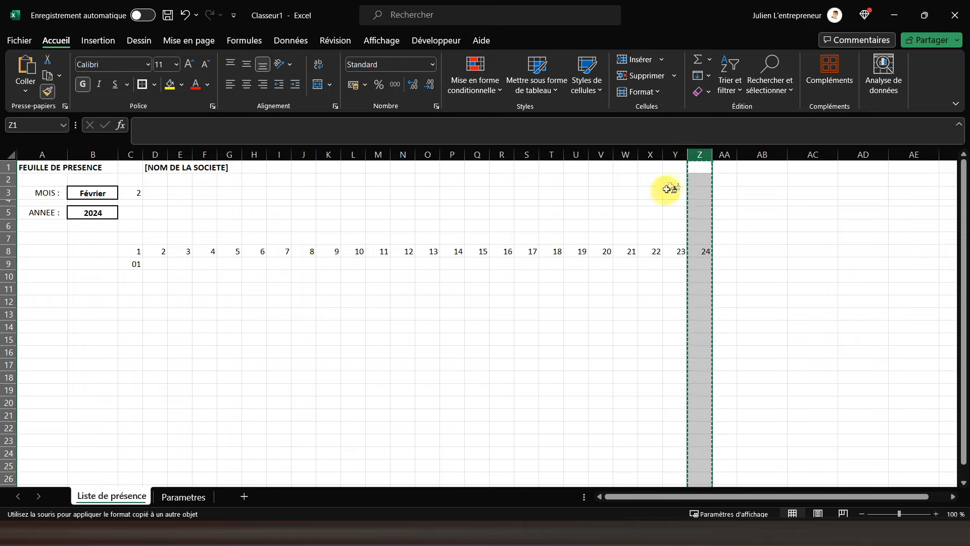
left_click_drag(721, 156, 896, 166)
Step: Extend the day-number series in row 8 from Z8 to AE8, incrementing it up to 29
left_click(699, 251)
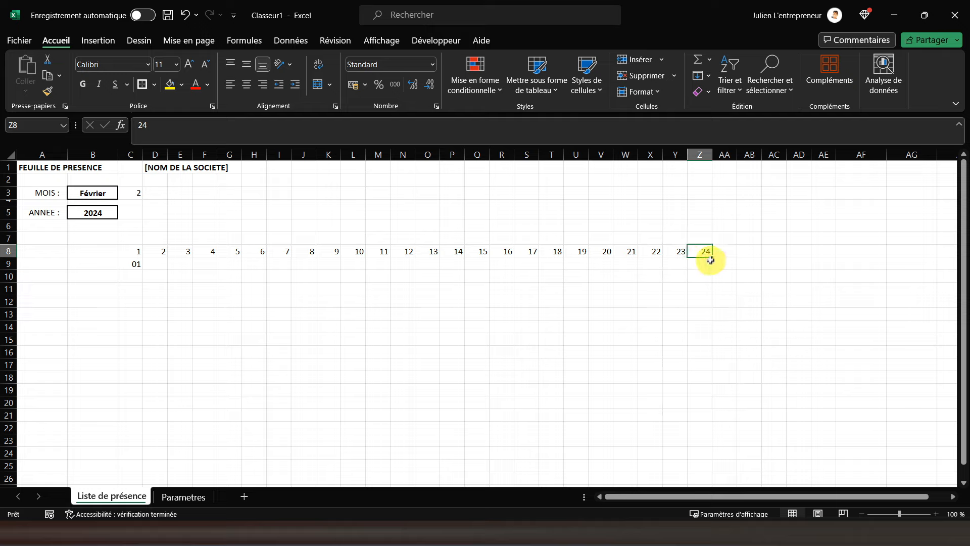
left_click_drag(712, 258, 829, 255)
left_click(843, 264)
left_click(849, 293)
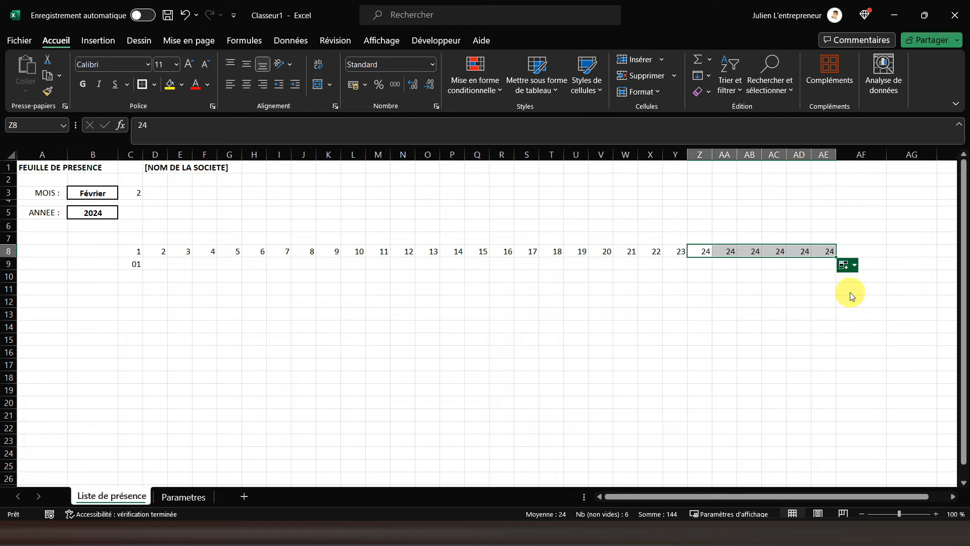
Step: Copy the column format and width of column AE to columns AF and AG
left_click(823, 154)
left_click(47, 91)
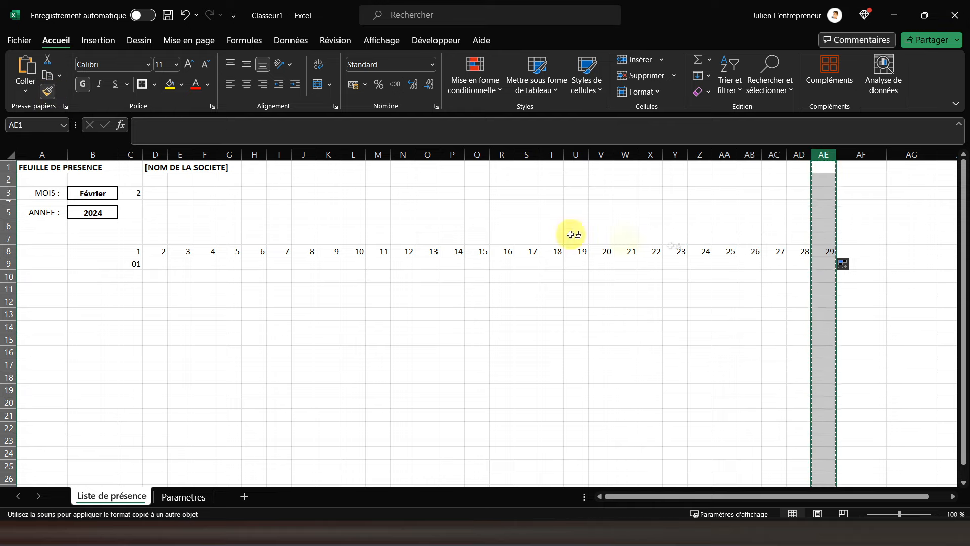
left_click_drag(858, 158, 888, 156)
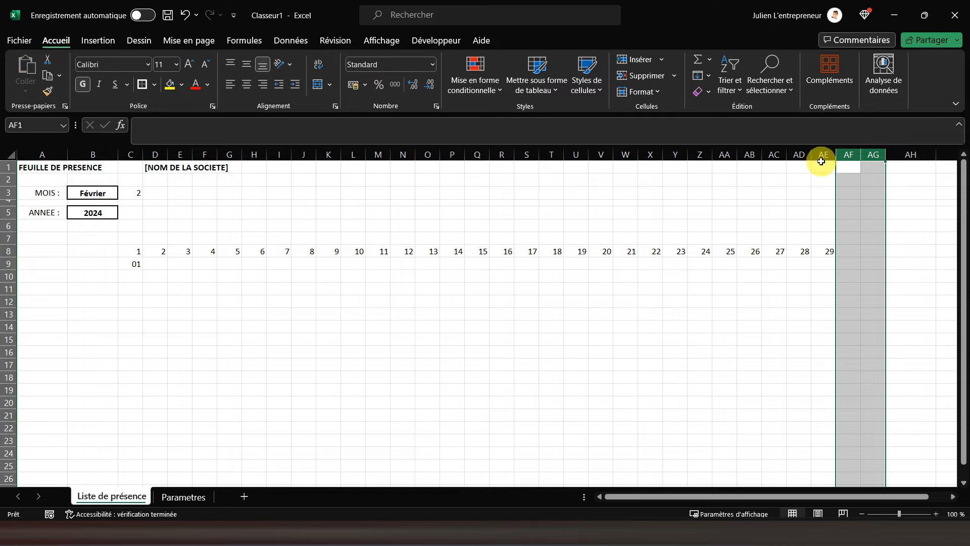
Step: Complete the day-number series in row 8 from AE8 to AG8, incrementing it up to 31
left_click(825, 252)
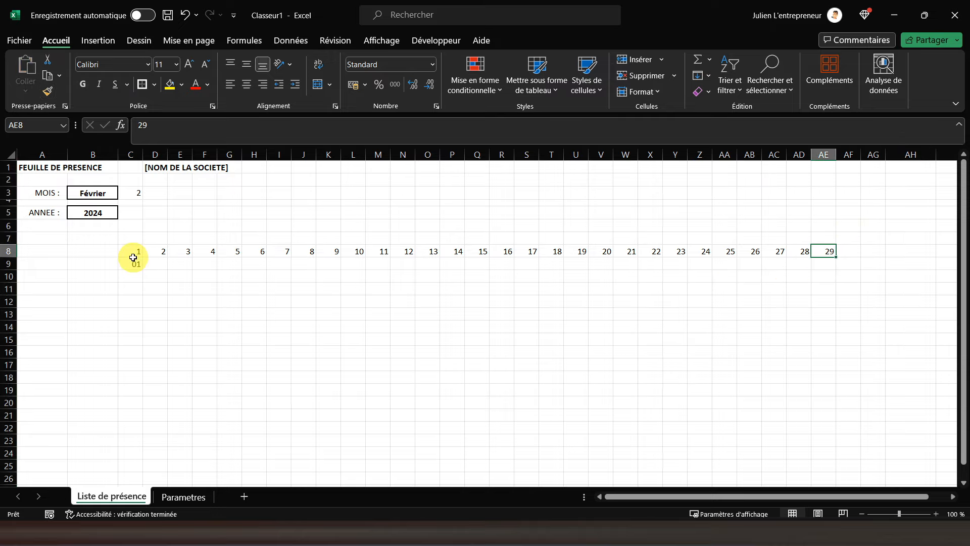
left_click_drag(128, 251, 878, 257)
left_click(833, 253)
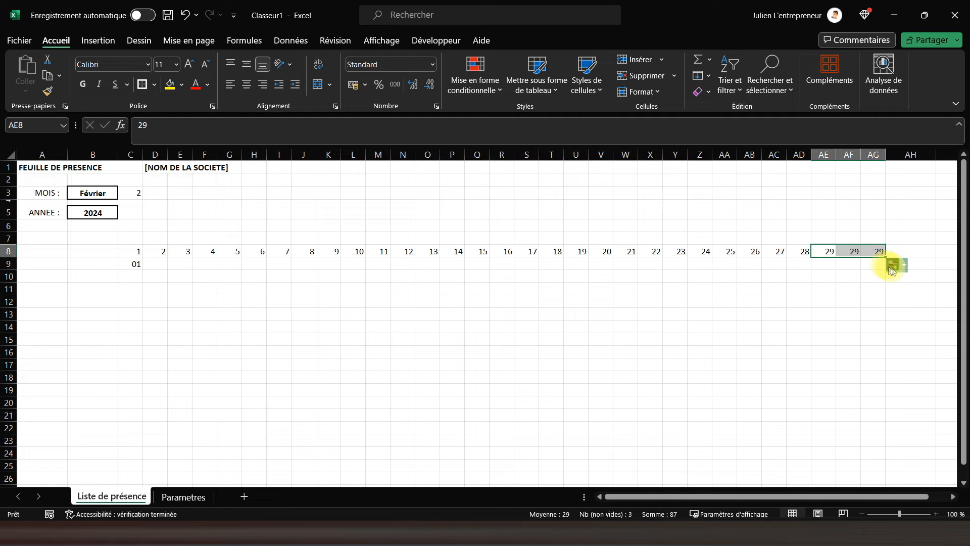
left_click(890, 266)
left_click(849, 296)
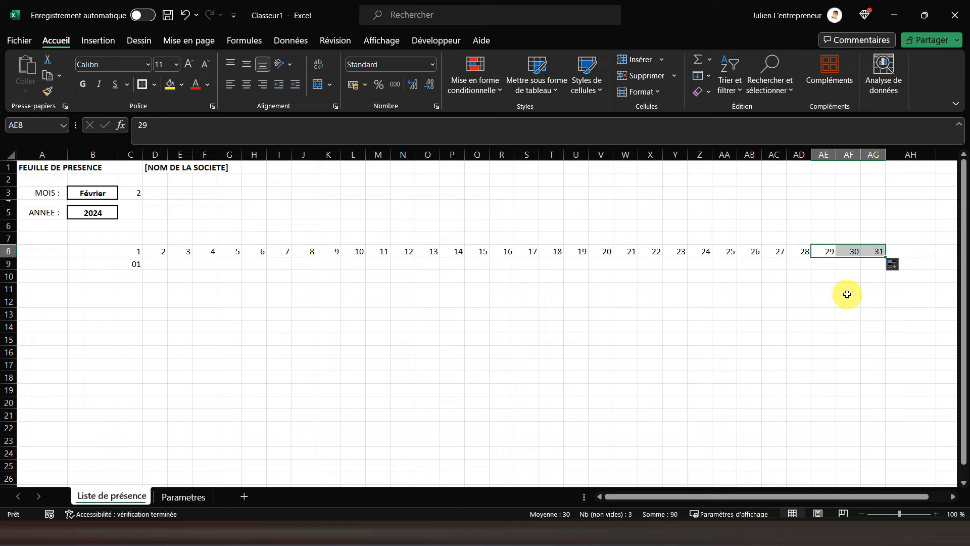
Step: Merge and center A10:B10 and enter the placeholder [NOM DU SALARIE 1] in it
left_click(778, 251)
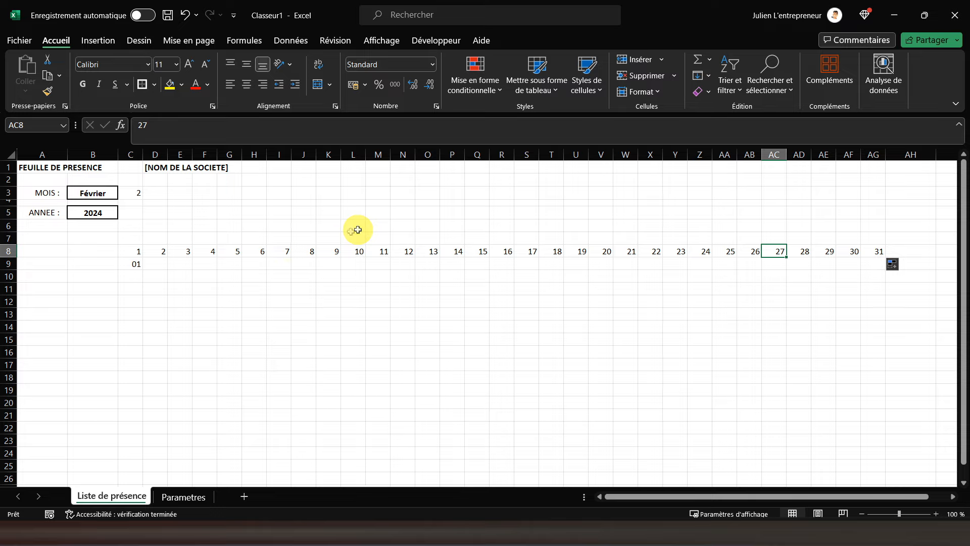
left_click(45, 277)
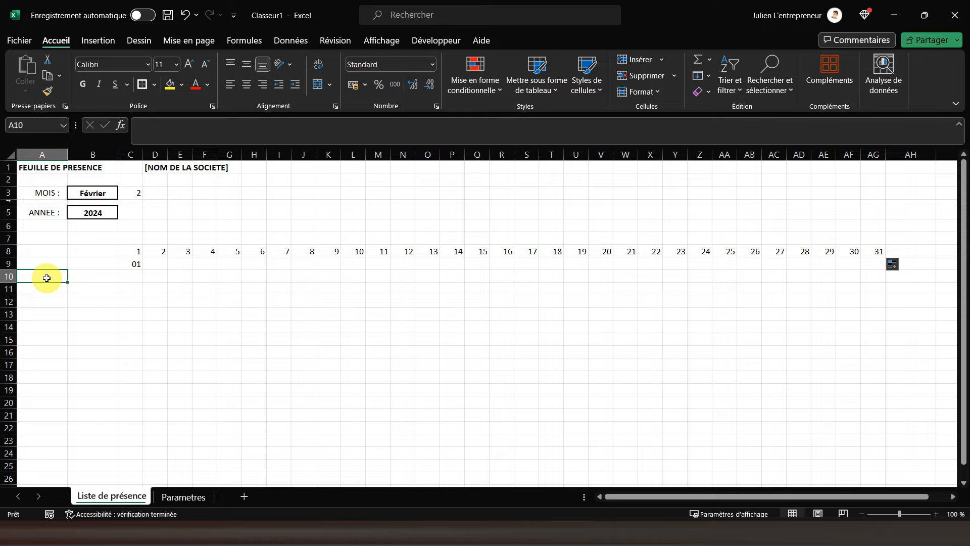
left_click_drag(46, 278, 73, 275)
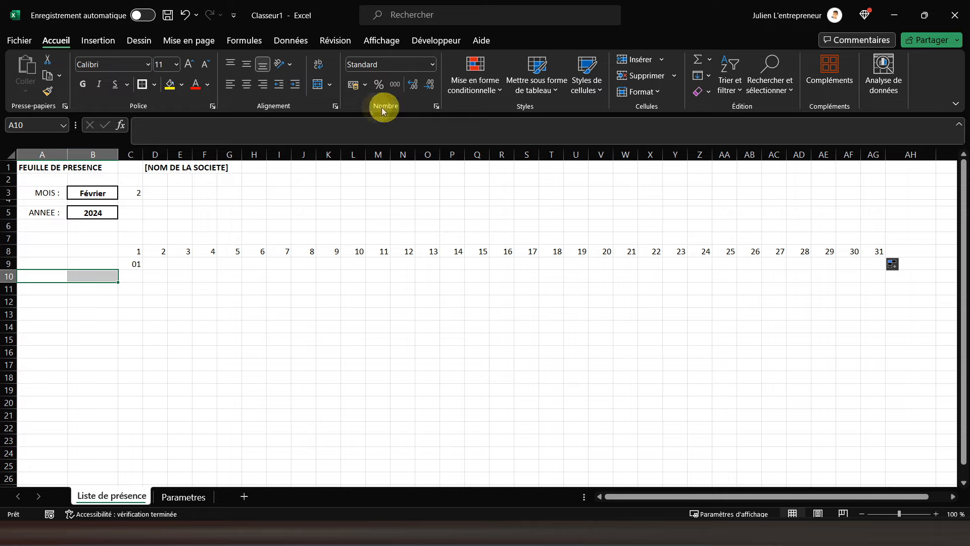
left_click(312, 91)
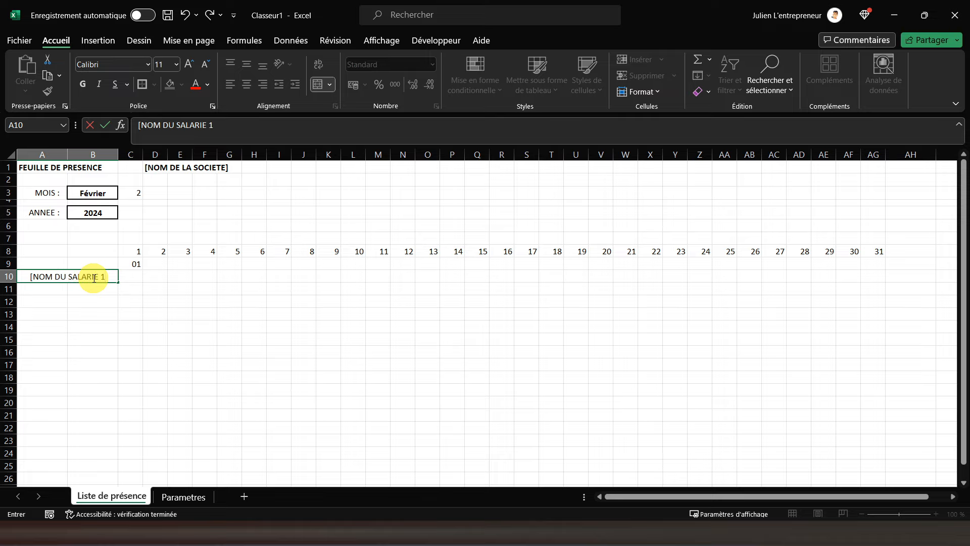
key("Return")
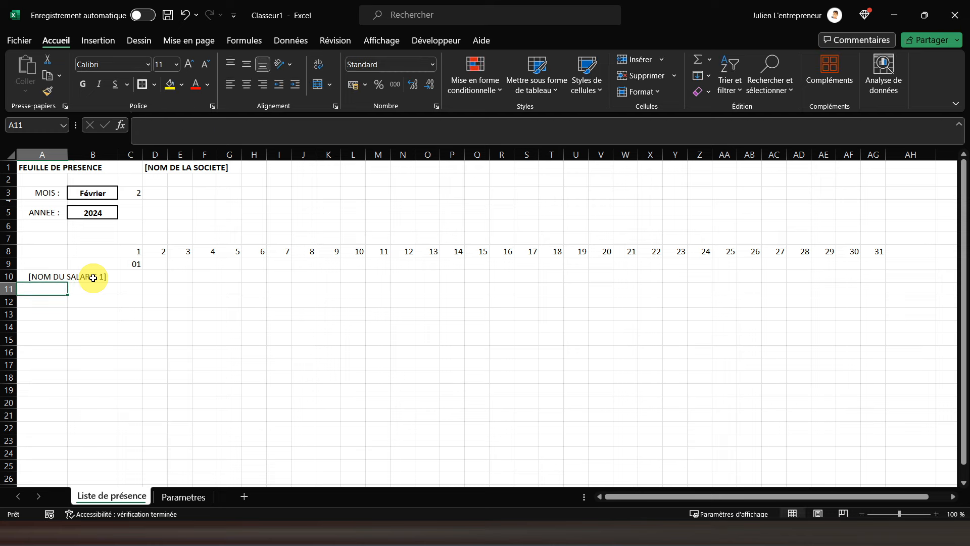
Step: Copy the merged employee placeholder from row 10 into rows 11 to 19 of columns A and B
left_click(93, 278)
key("ctrl+c")
left_click_drag(53, 287, 84, 366)
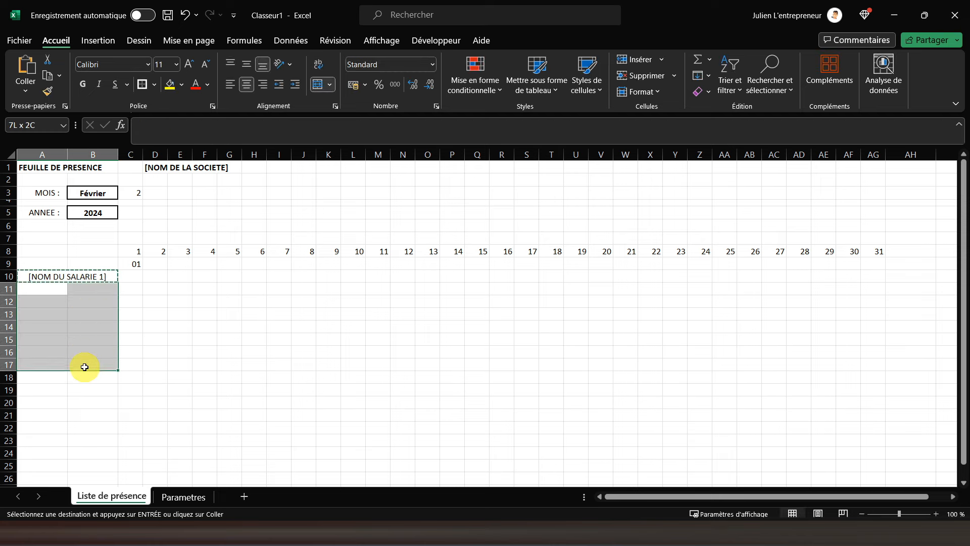
key("ctrl+v")
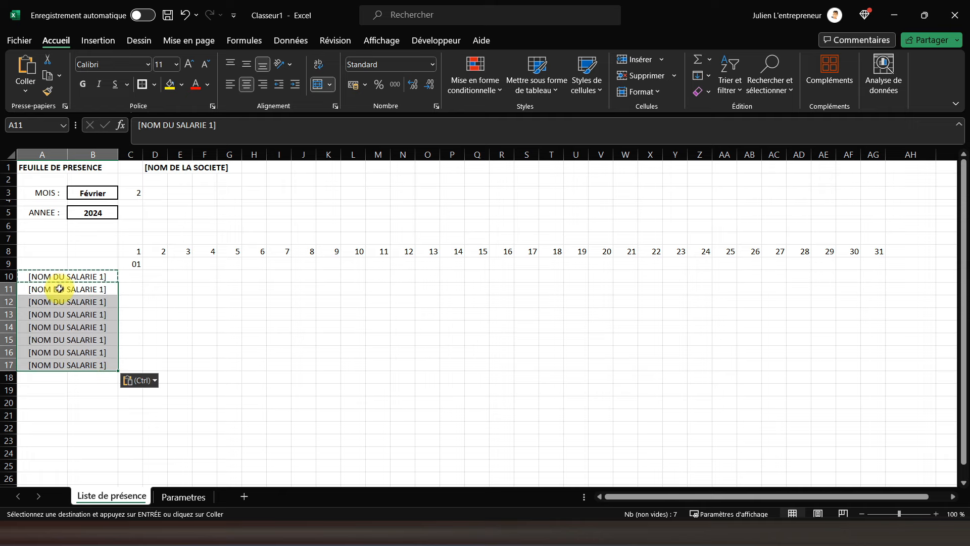
left_click_drag(71, 275, 74, 362)
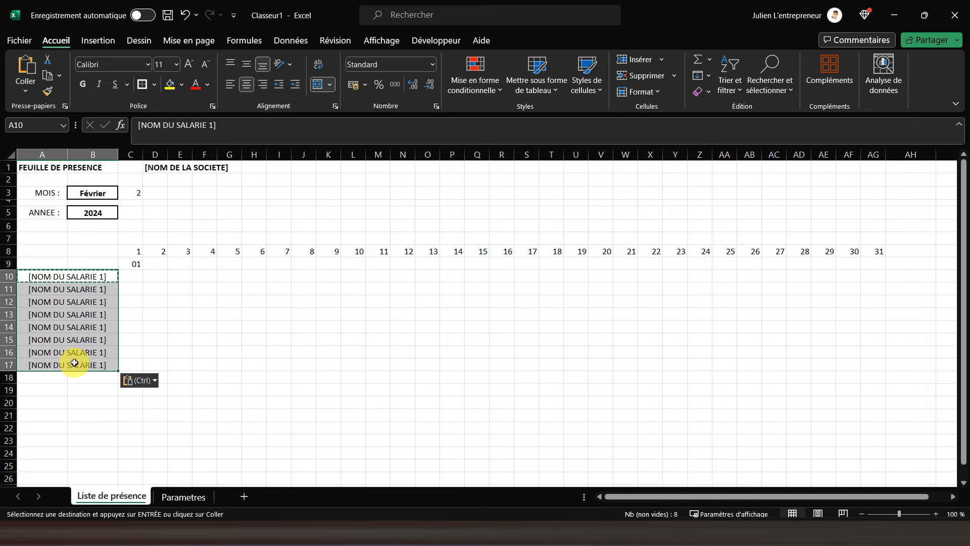
left_click_drag(39, 377, 73, 387)
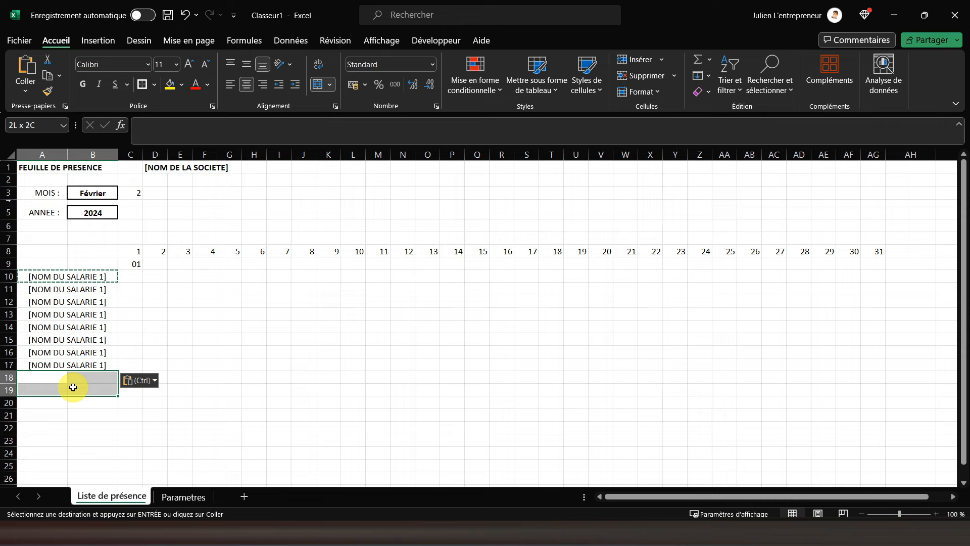
key("ctrl+v")
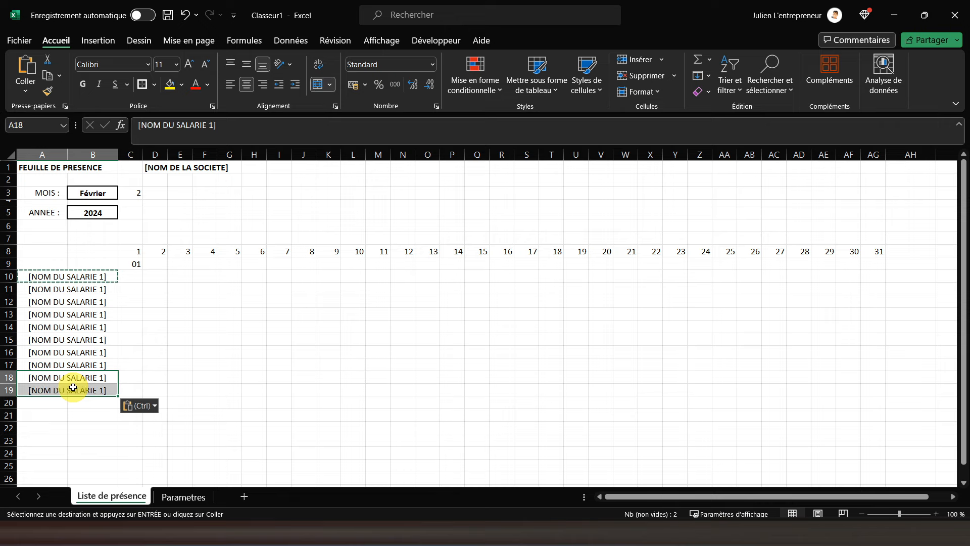
Step: Renumber the employee placeholders in rows 11 to 13 as [NOM DU SALARIE 2], [NOM DU SALARIE 3] and [NOM DU SALARIE 4]
left_click(76, 288)
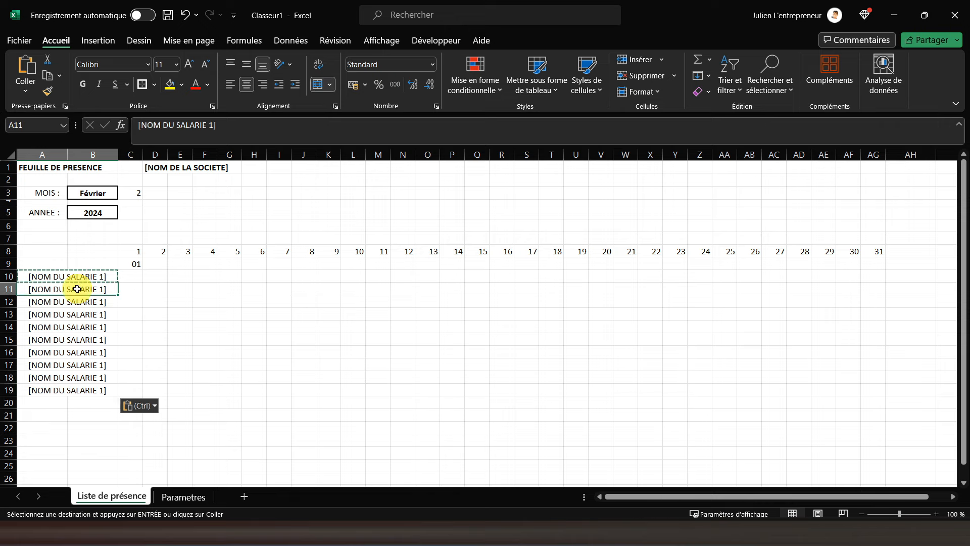
left_click(212, 125)
key("BackSpace")
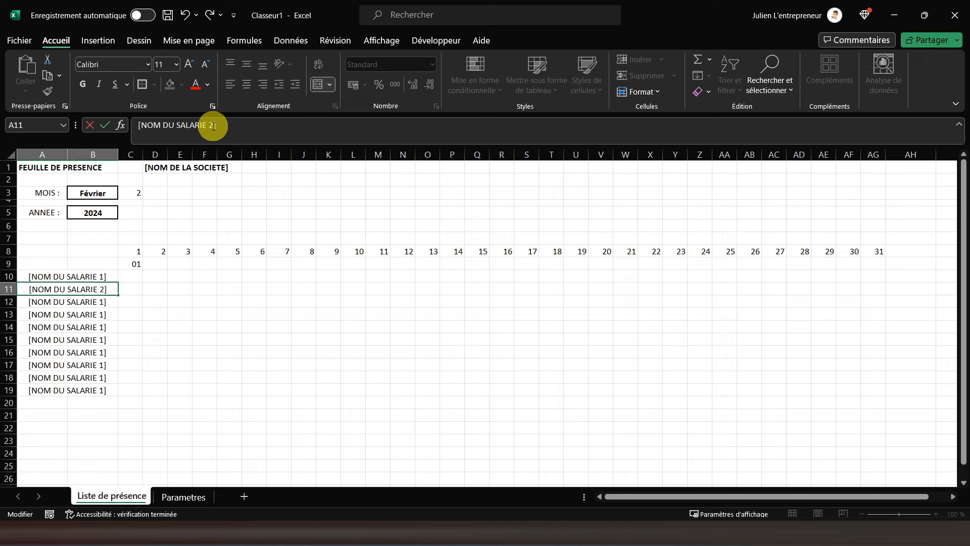
type("2")
key("Return")
left_click(214, 125)
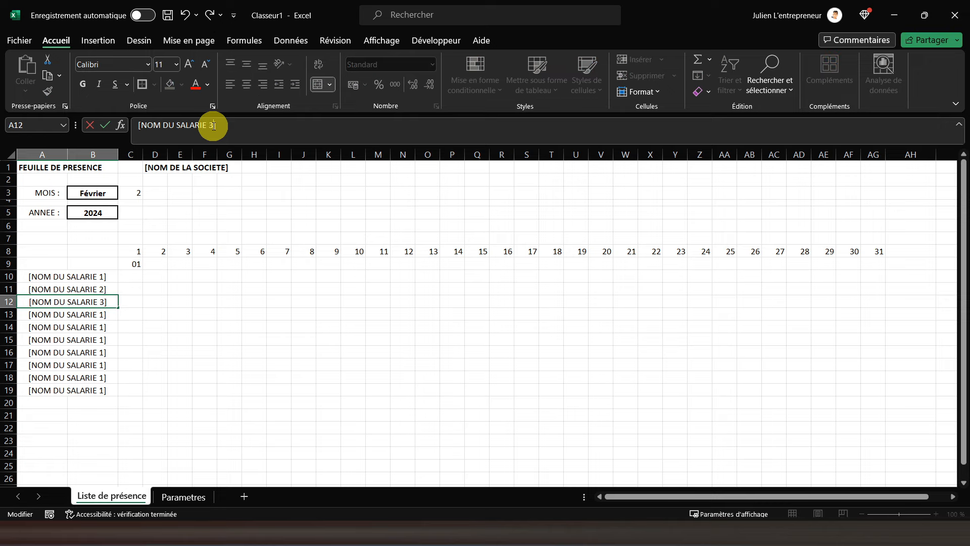
type("3")
key("Return")
left_click(213, 126)
key("BackSpace")
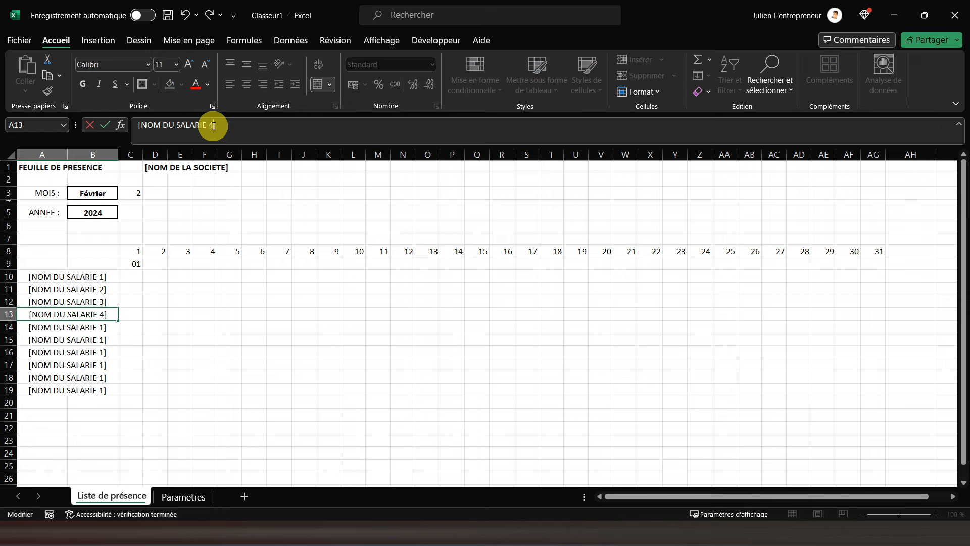
key("Return")
Step: Renumber the employee placeholders in rows 14 to 16 as [NOM DU SALARIE 5], [NOM DU SALARIE 6] and [NOM DU SALARIE 7]
left_click(213, 125)
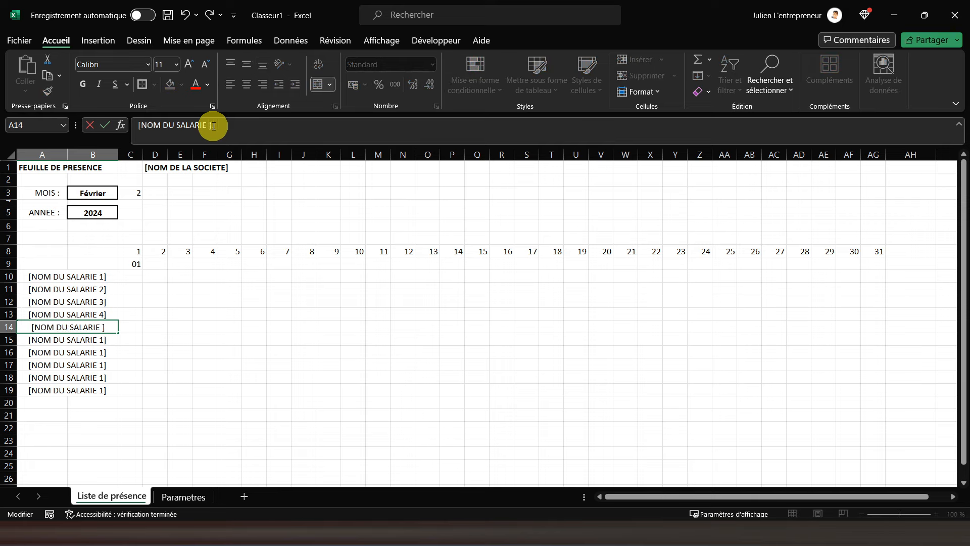
type("5")
key("Return")
left_click(214, 125)
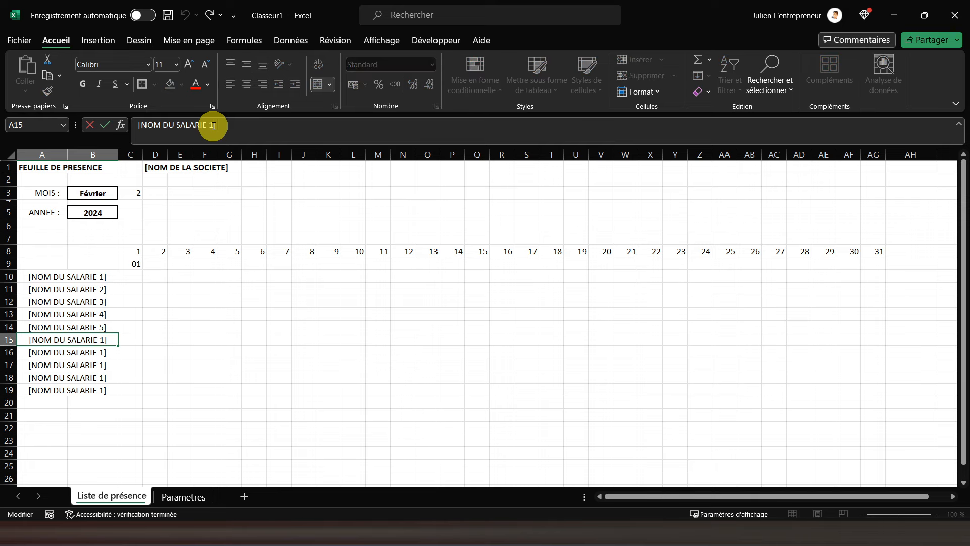
key("Return")
left_click(213, 125)
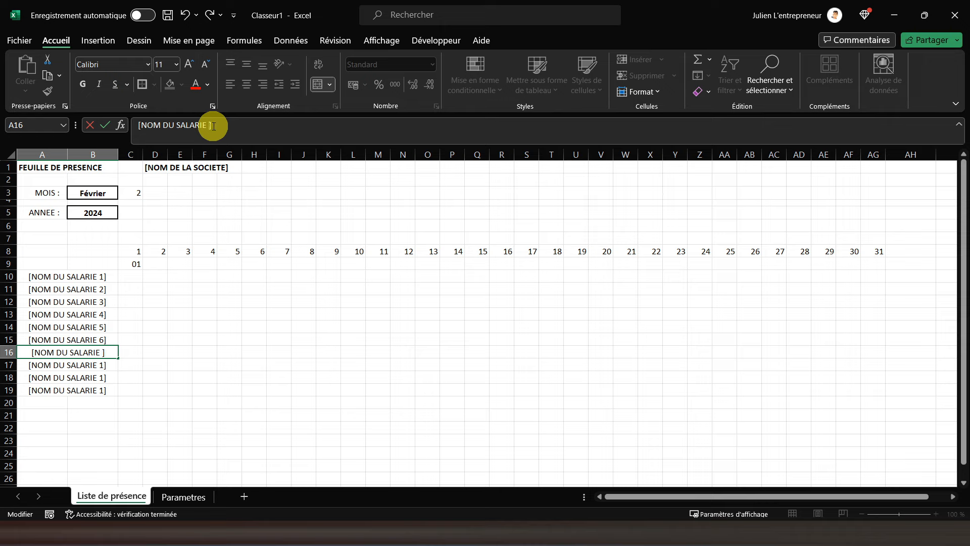
type("7")
key("Return")
Step: Renumber the employee placeholders in rows 17 to 19 as [NOM DU SALARIE 8], [NOM DU SALARIE 9] and [NOM DU SALARIE 10]
left_click(213, 125)
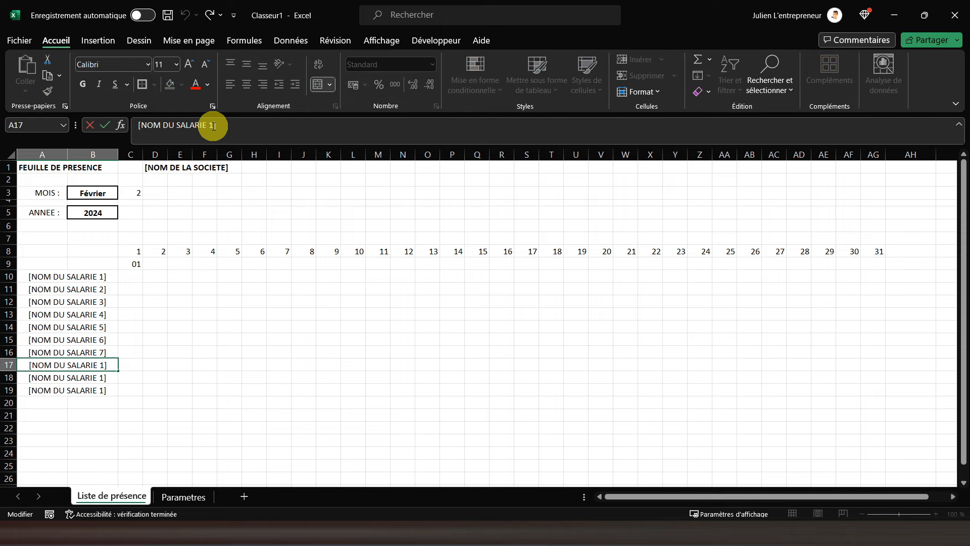
type("8")
key("Return")
left_click(214, 125)
key("BackSpace")
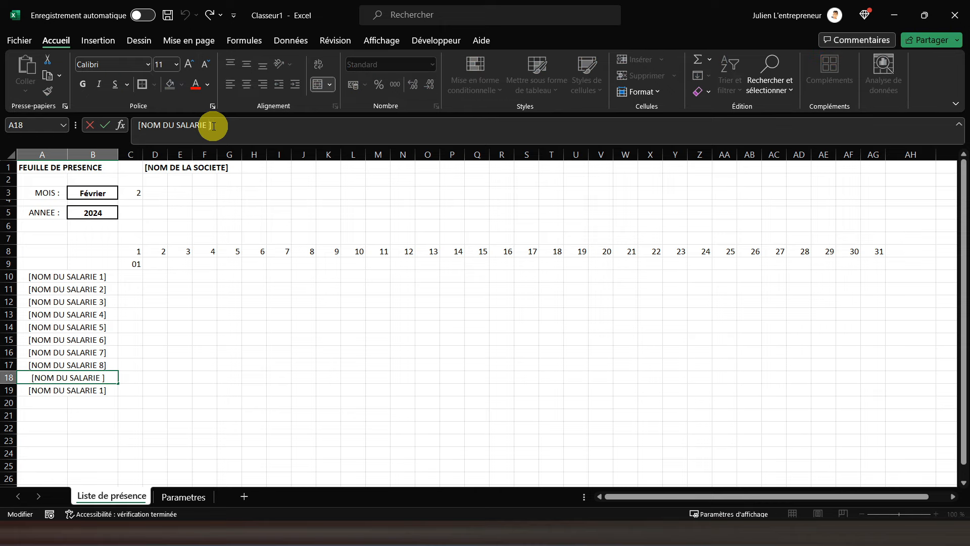
type("9")
key("Return")
left_click(213, 125)
type("0")
key("Return")
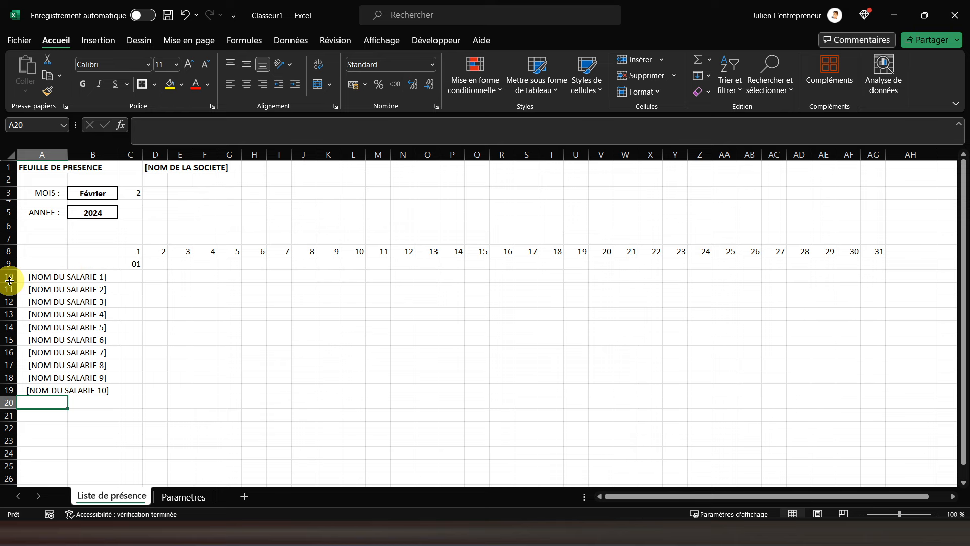
Step: Increase the row height of employee rows 10 to 19
left_click_drag(7, 276, 8, 391)
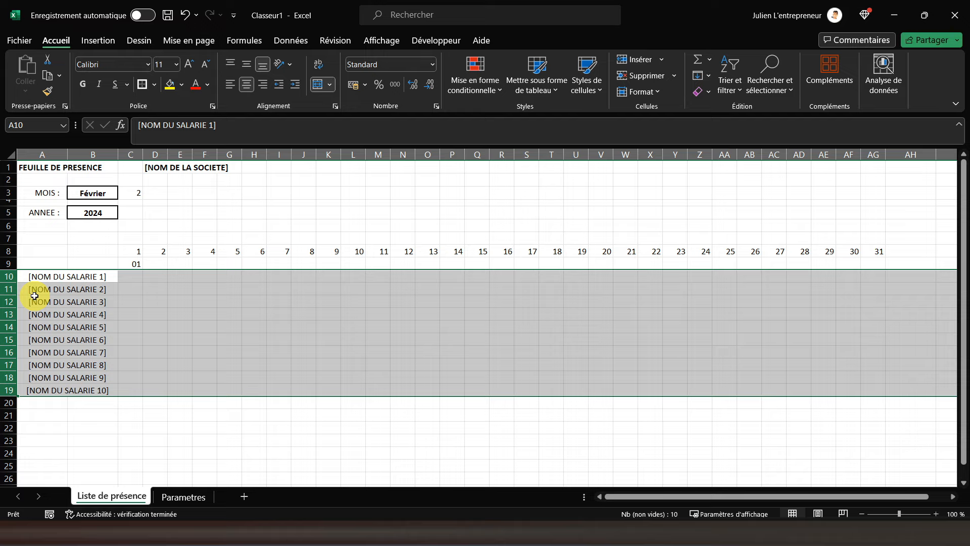
right_click(2, 276)
left_click(74, 232)
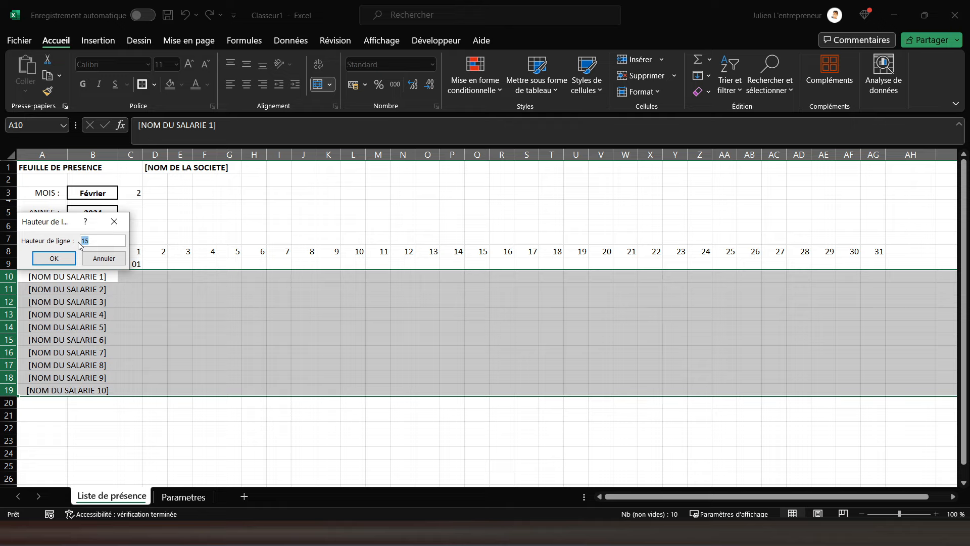
key("Return")
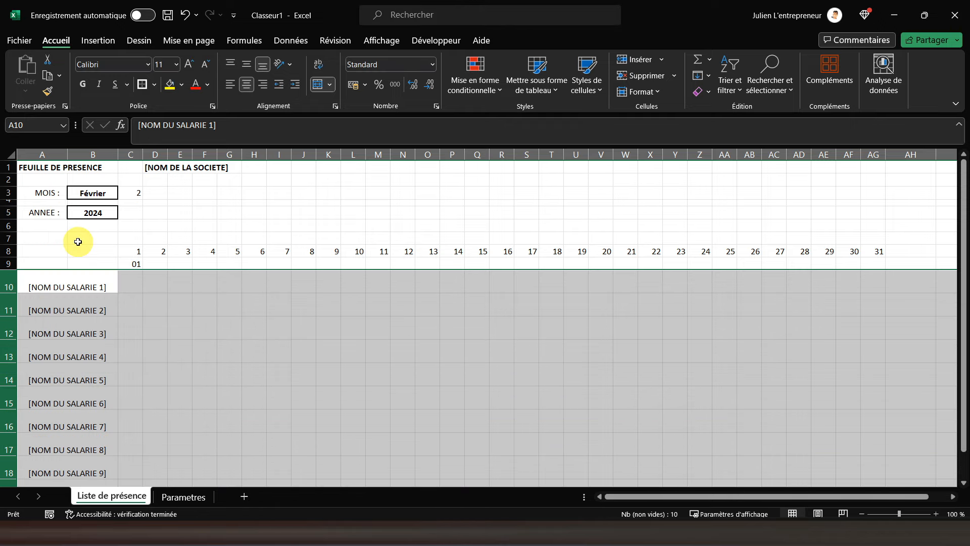
scroll(95, 314, "down", 3)
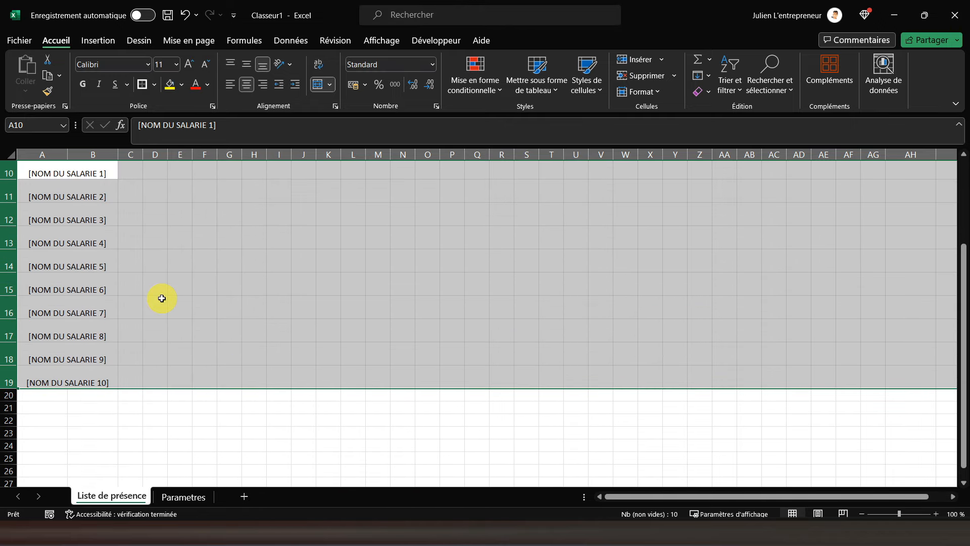
scroll(162, 299, "up", 3)
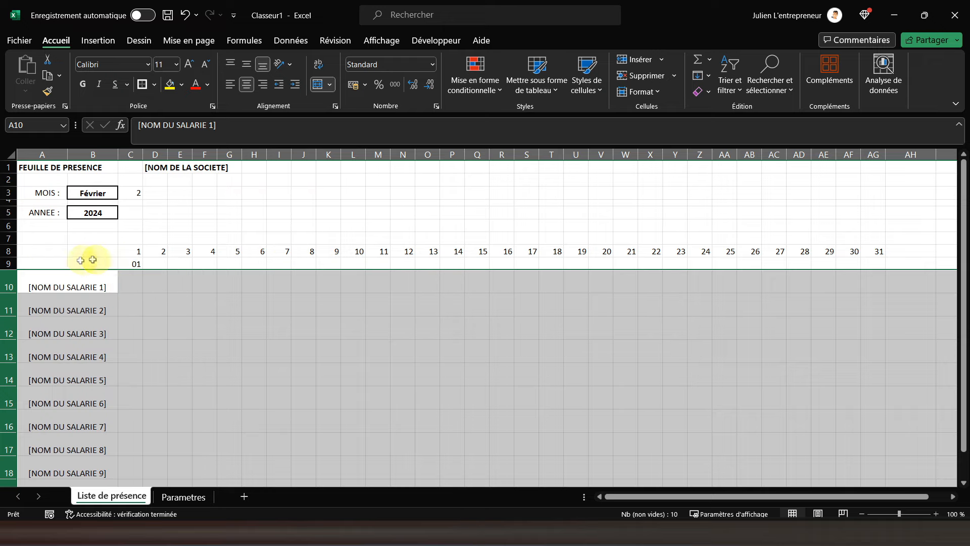
Step: Center the contents of row 9 horizontally and make them bold
left_click(10, 264)
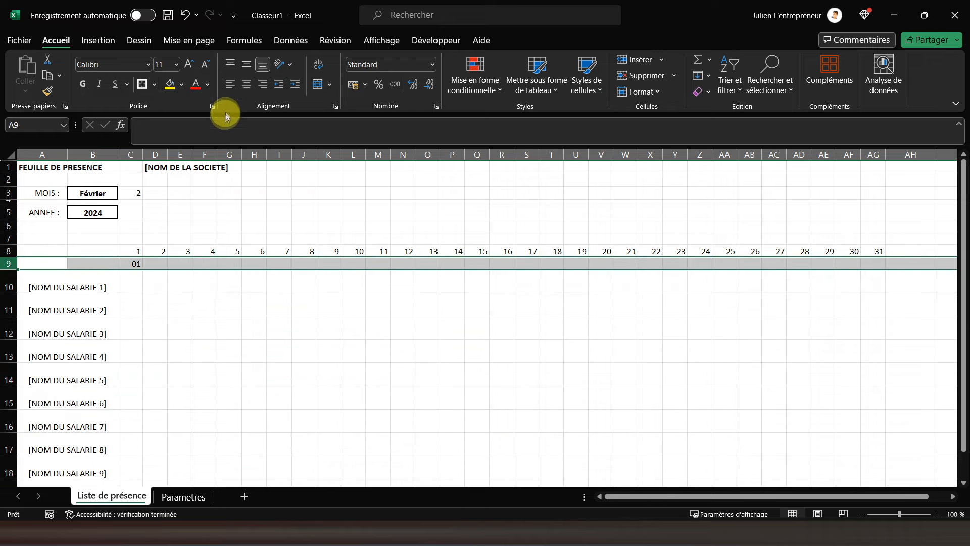
left_click(83, 85)
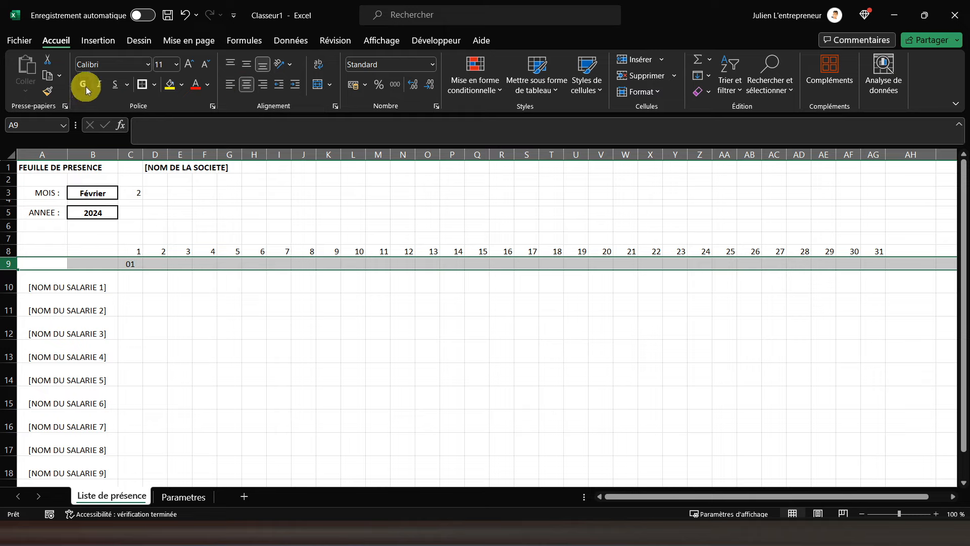
left_click(145, 260)
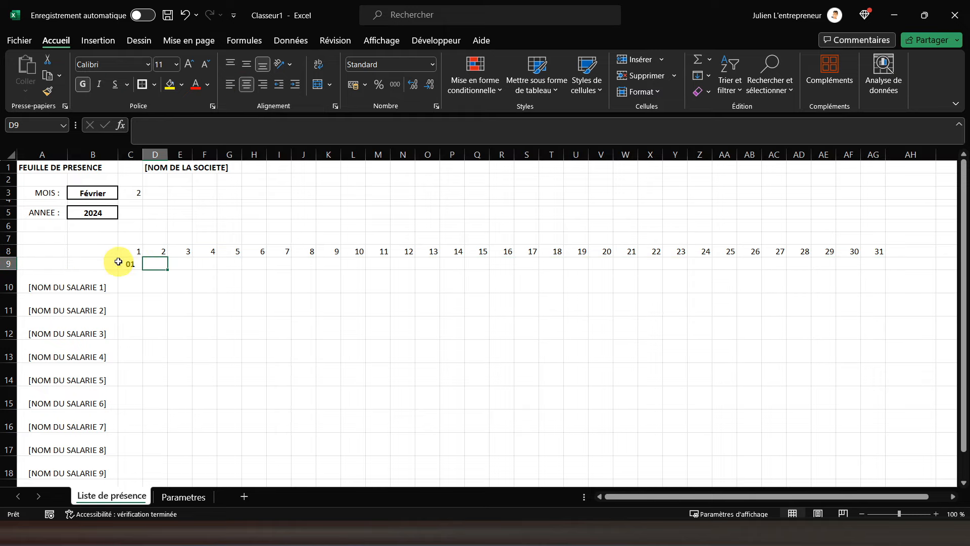
left_click(133, 261)
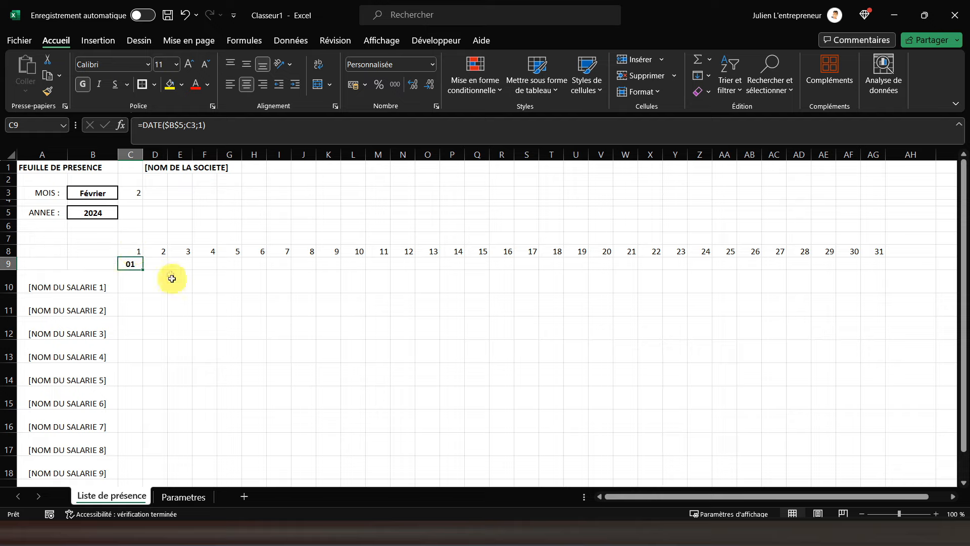
left_click(156, 264)
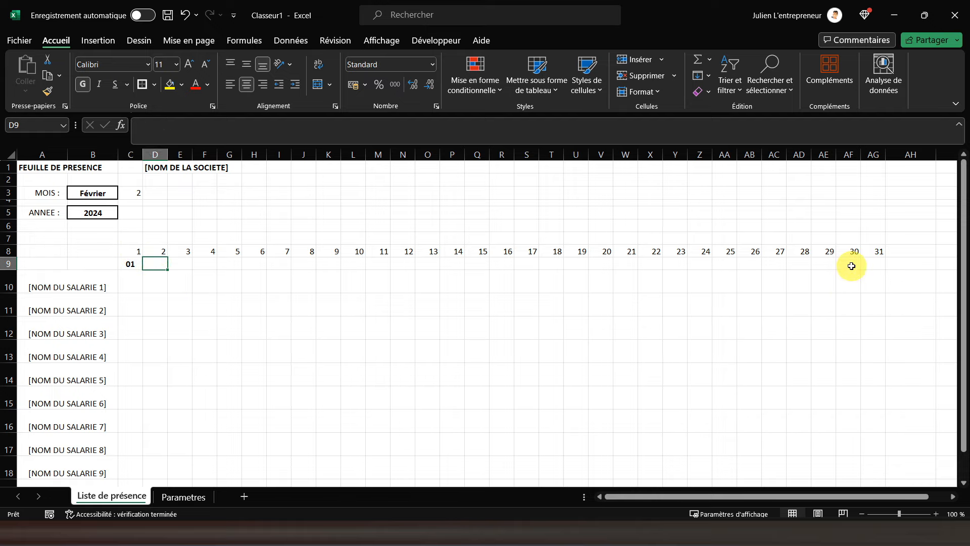
left_click(129, 261)
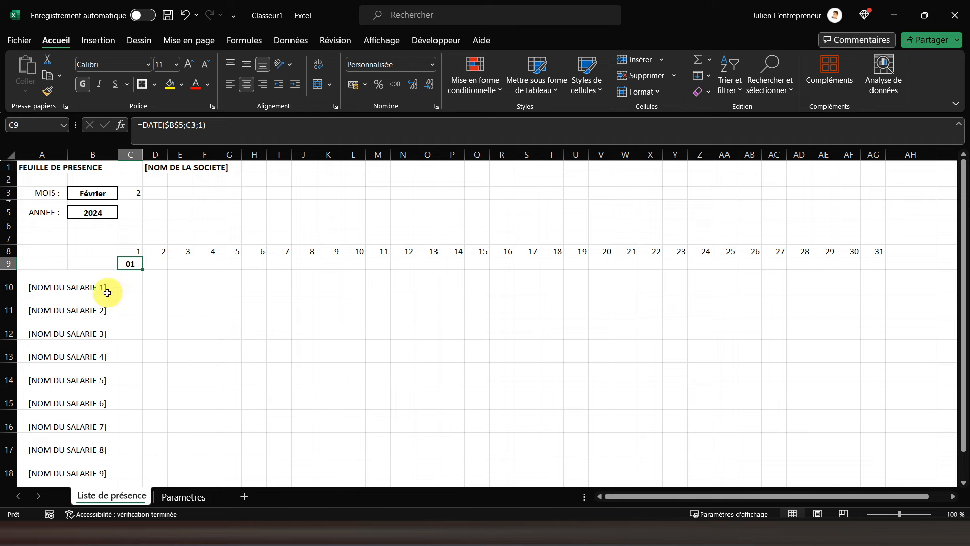
Step: Center the contents of employee rows 10 to 19 vertically
scroll(136, 377, "down", 4)
scroll(136, 377, "up", 3)
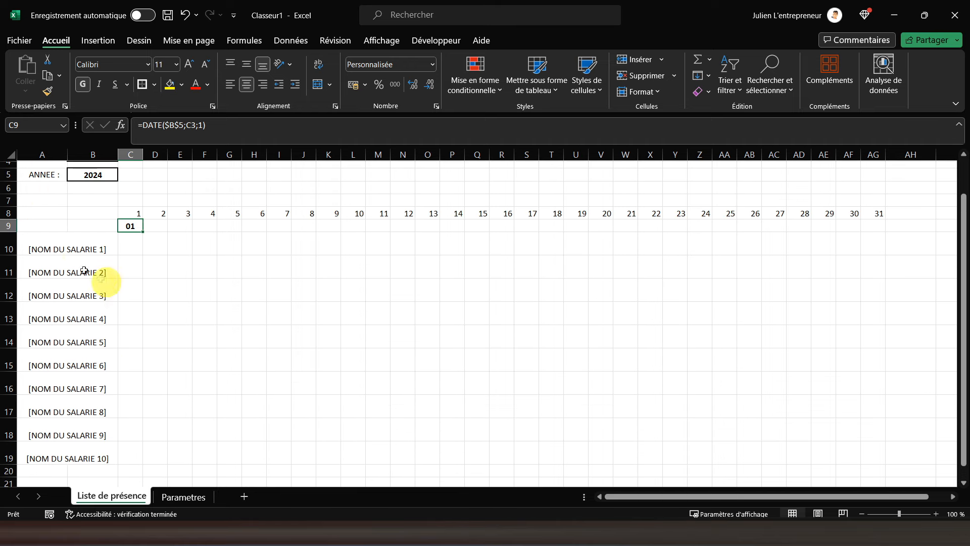
left_click(75, 247)
left_click_drag(75, 247, 76, 455)
left_click_drag(12, 243, 10, 457)
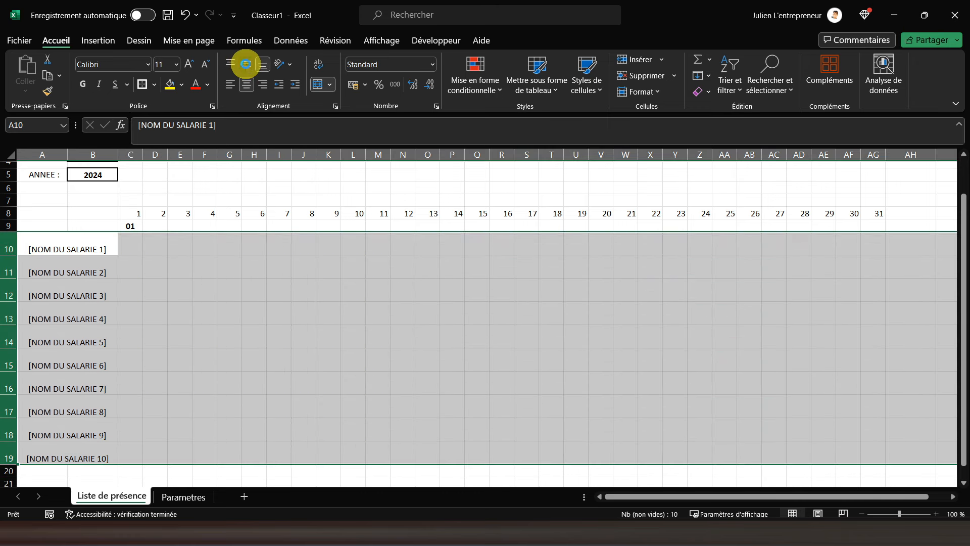
left_click(246, 64)
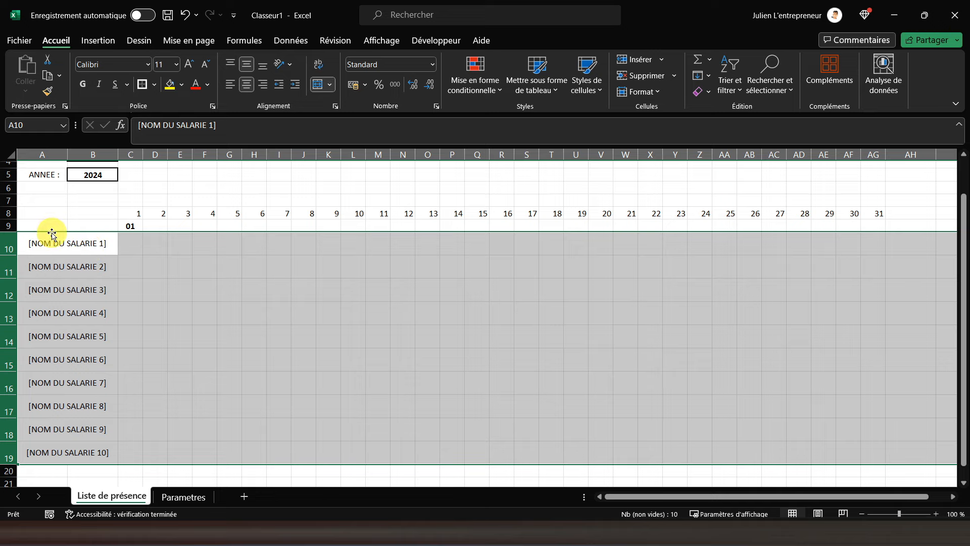
Step: Make the employee placeholders in A10:B19 bold and apply all borders to them
left_click_drag(74, 245, 71, 447)
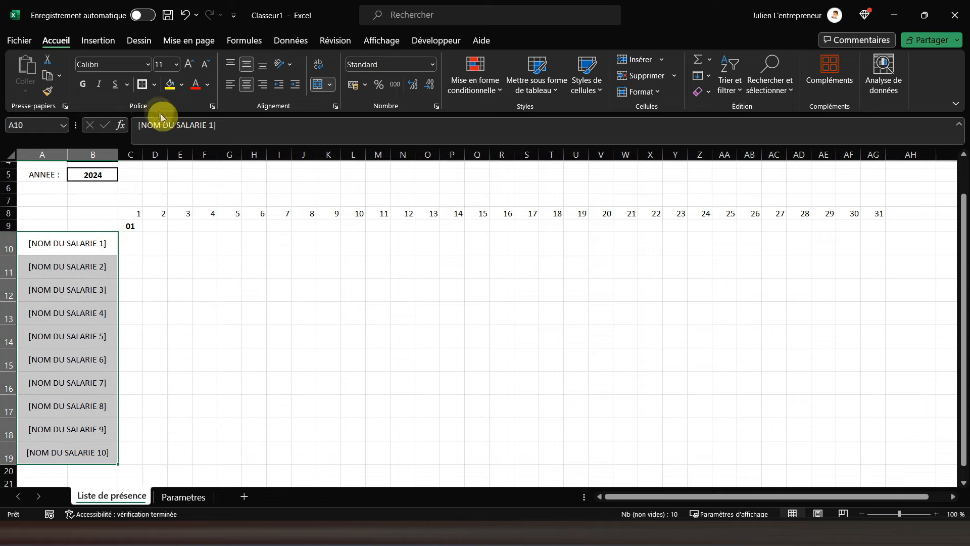
left_click(86, 87)
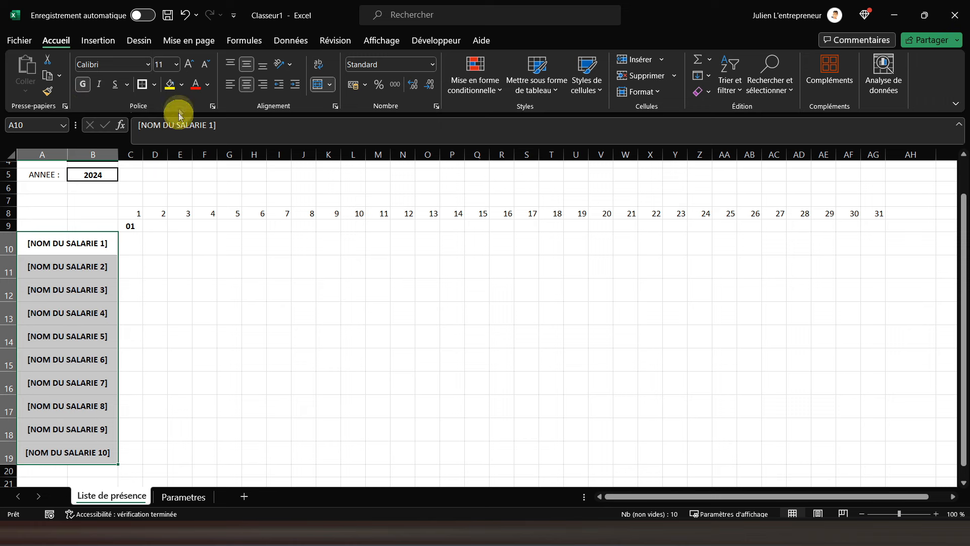
left_click(154, 85)
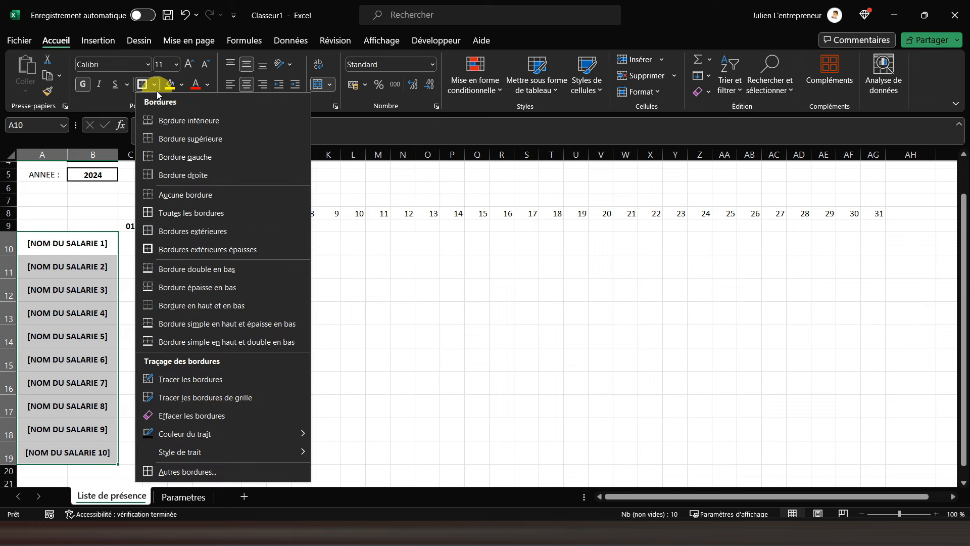
left_click(170, 214)
left_click(44, 174)
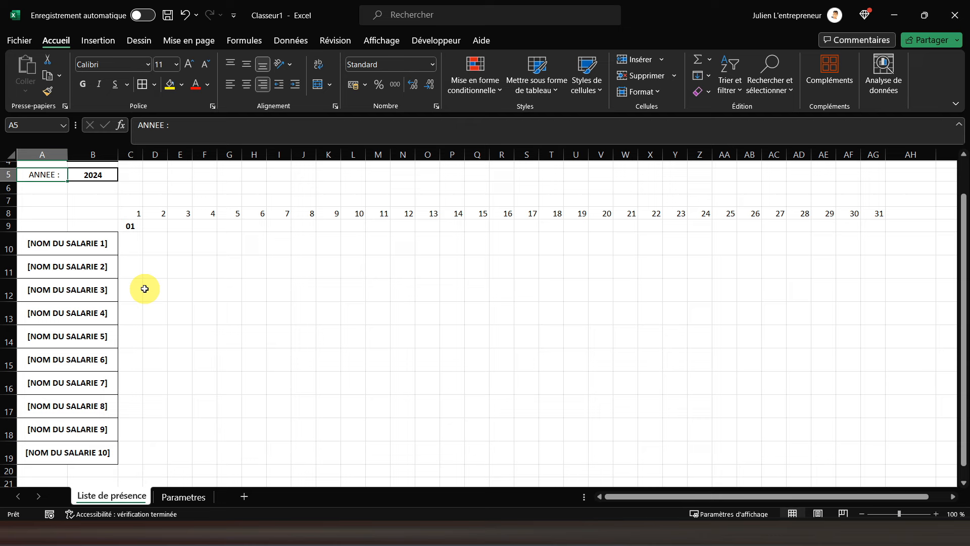
Step: Enter the heading SYNTHESE DES ABSENCES in A21 and make it bold
scroll(146, 289, "up", 2)
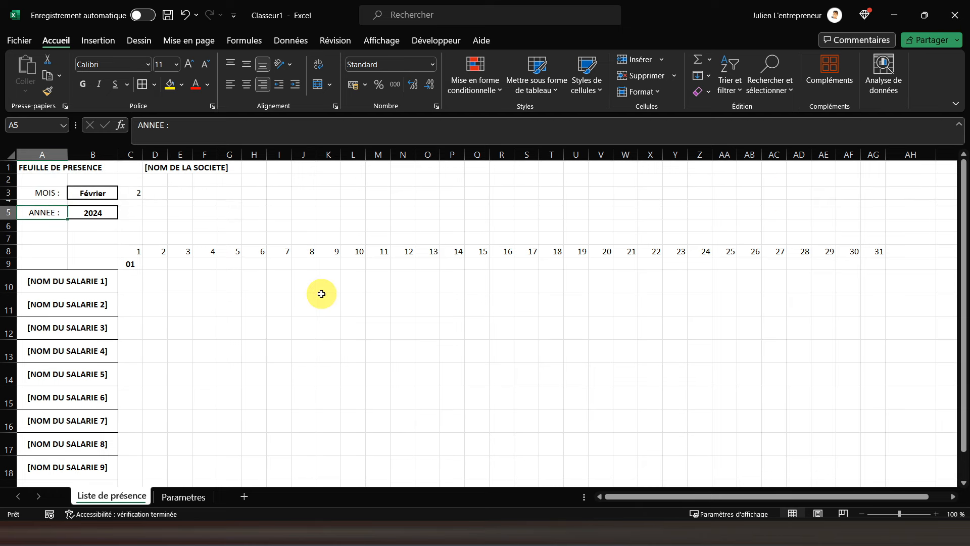
scroll(321, 294, "down", 4)
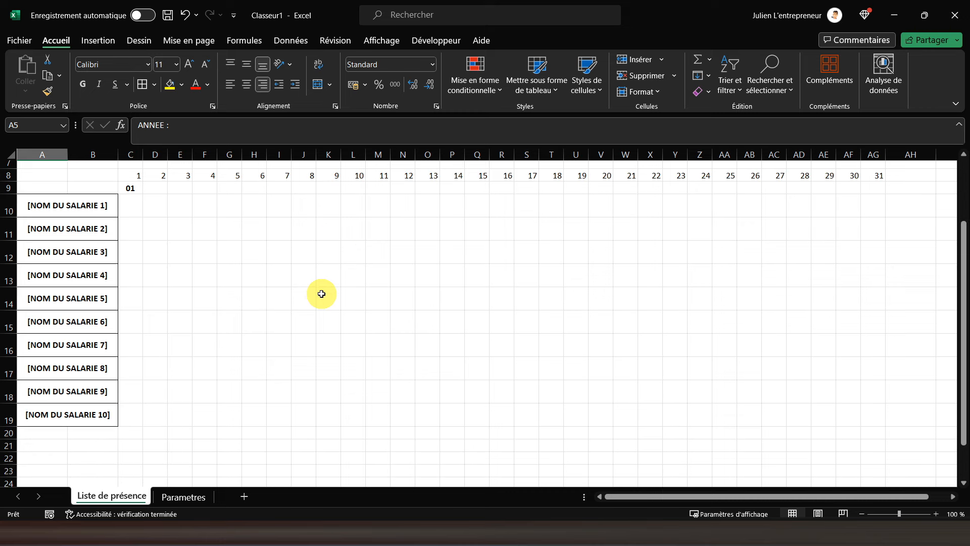
scroll(291, 316, "down", 1)
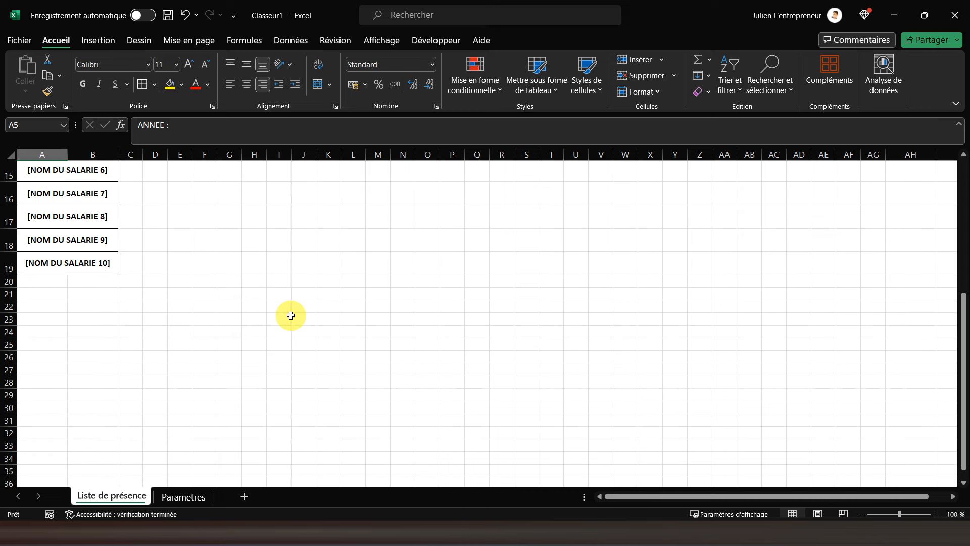
left_click(41, 294)
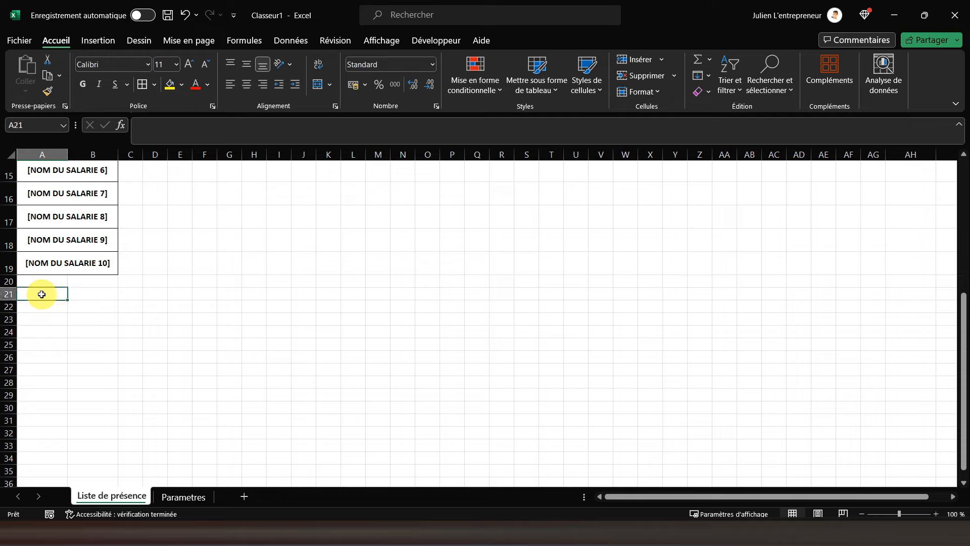
type("SYNTHESE DES ABSENCES")
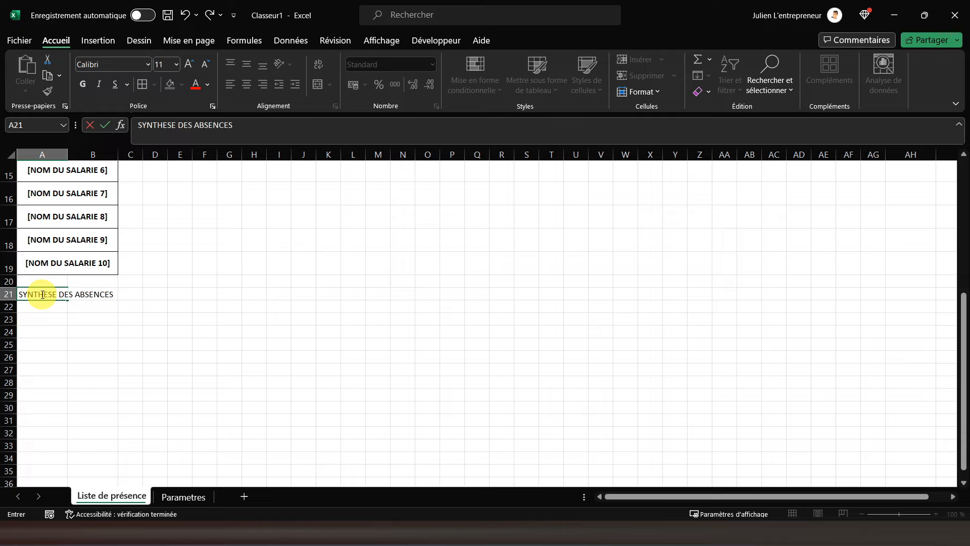
key("Return")
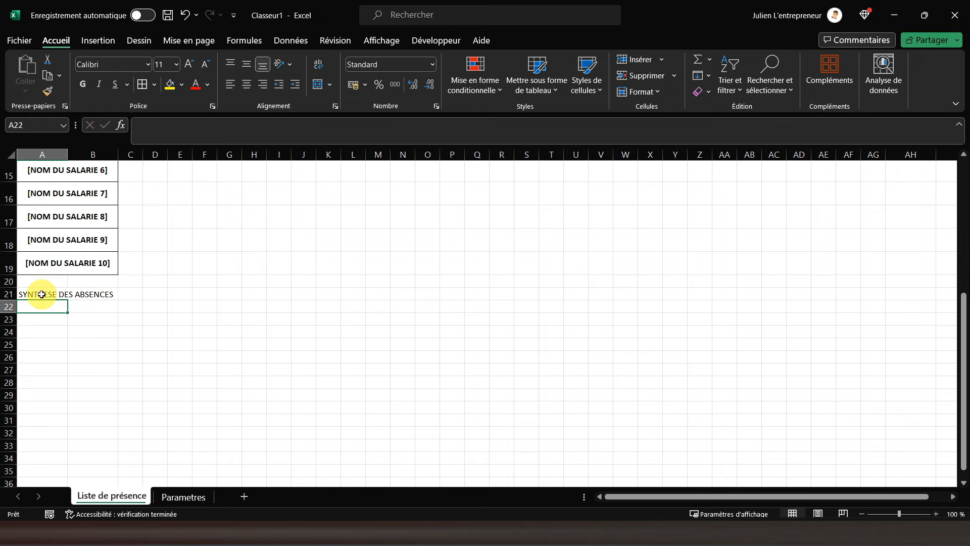
left_click(42, 294)
left_click(84, 85)
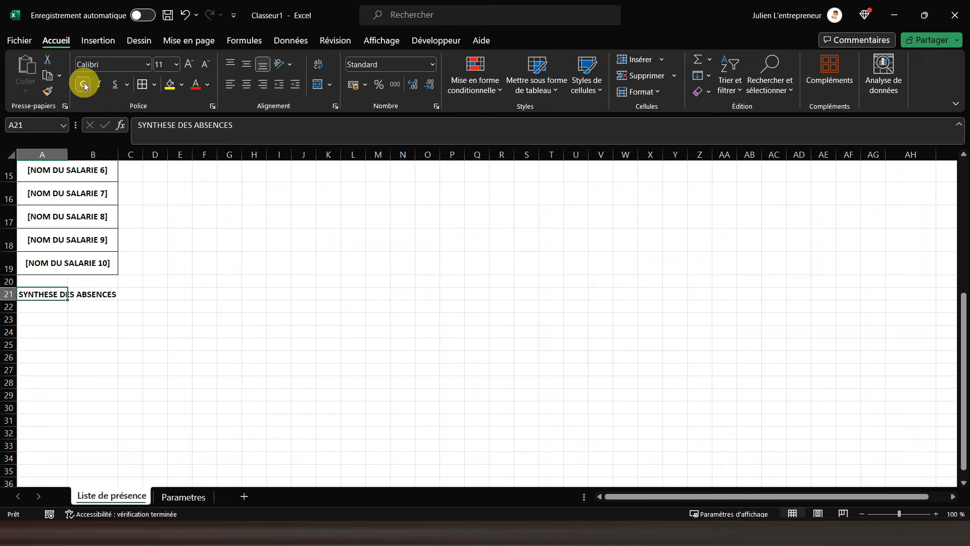
Step: Copy the formatting of the last employee row, row 19, onto row 23 below the SYNTHESE DES ABSENCES heading
left_click(47, 316)
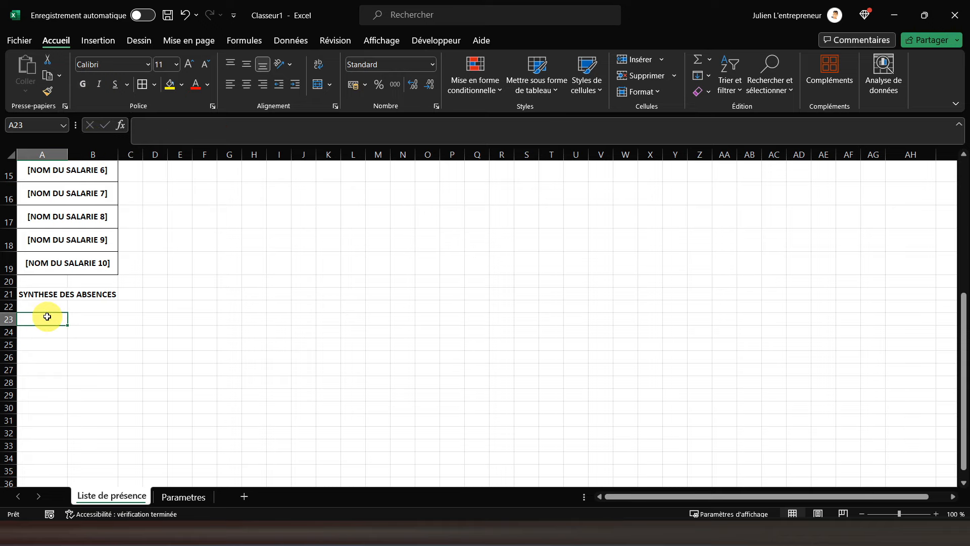
scroll(46, 314, "down", 1)
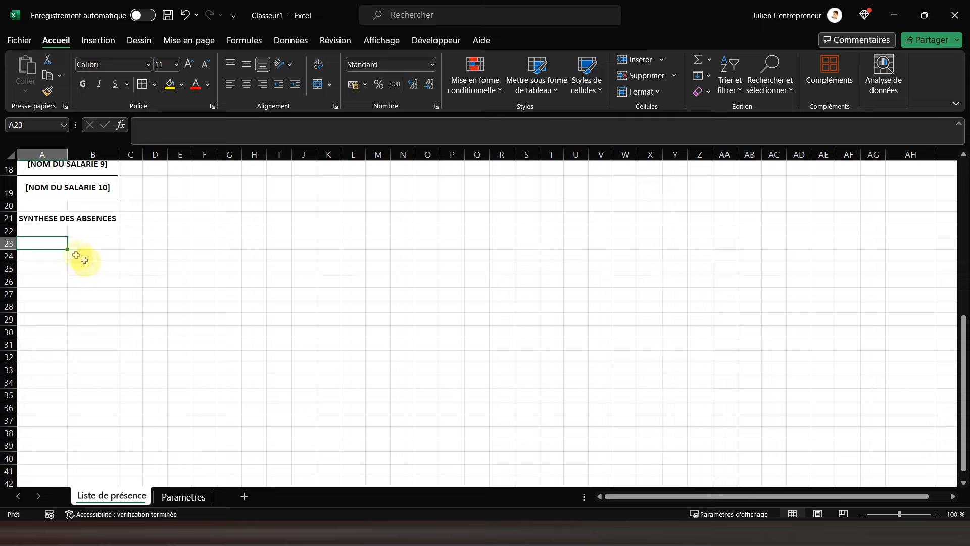
left_click(53, 191)
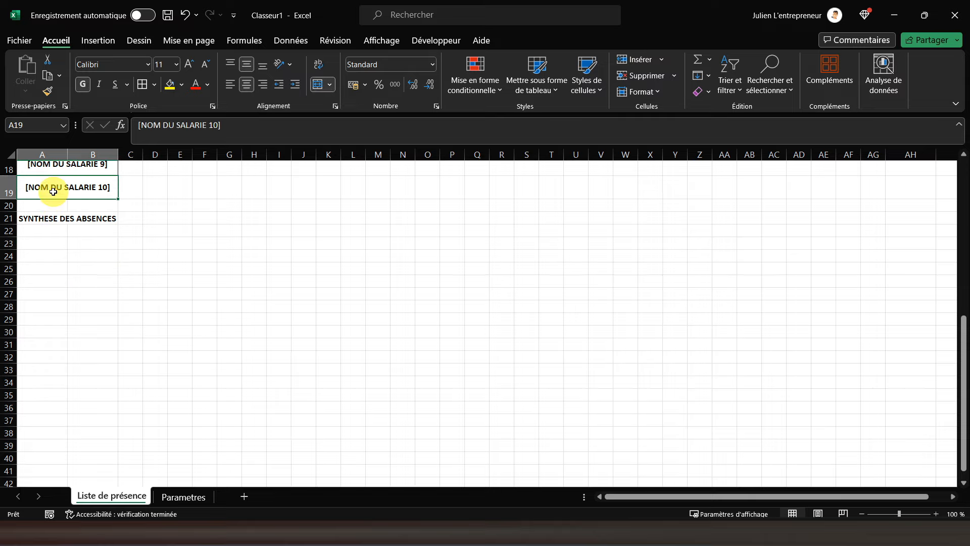
left_click(8, 188)
left_click(47, 91)
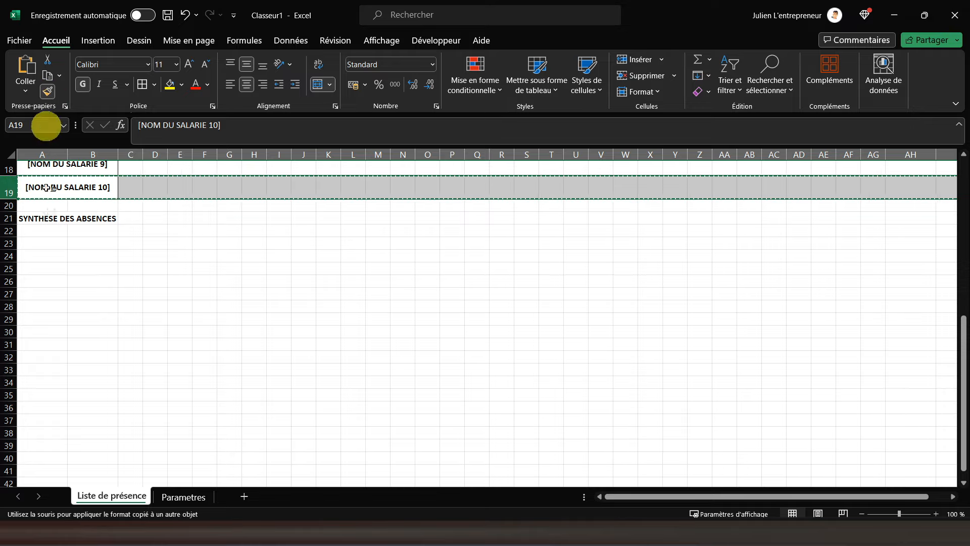
left_click(20, 245)
left_click(76, 250)
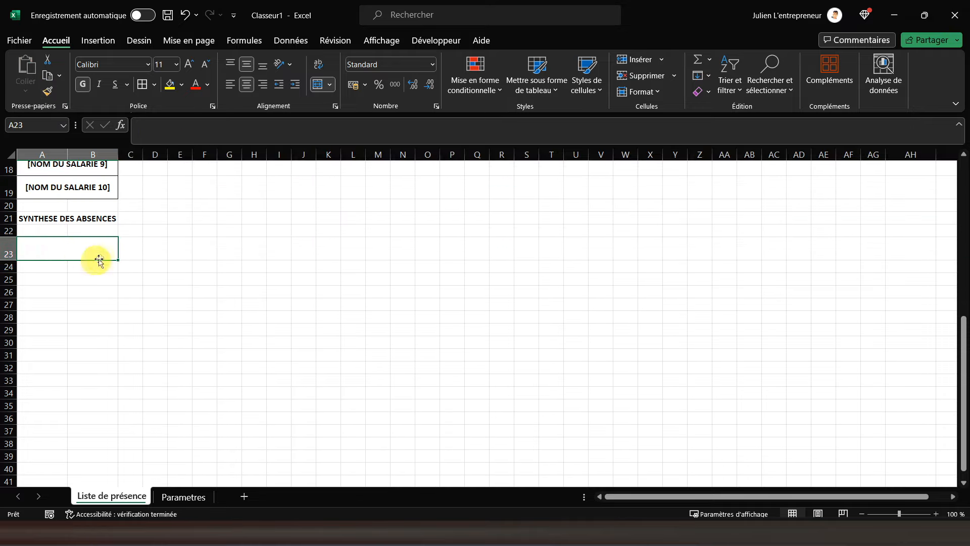
left_click(130, 248)
Step: Set the height of row 7, above the row of day numbers, to 28
scroll(153, 315, "up", 2)
scroll(154, 316, "up", 4)
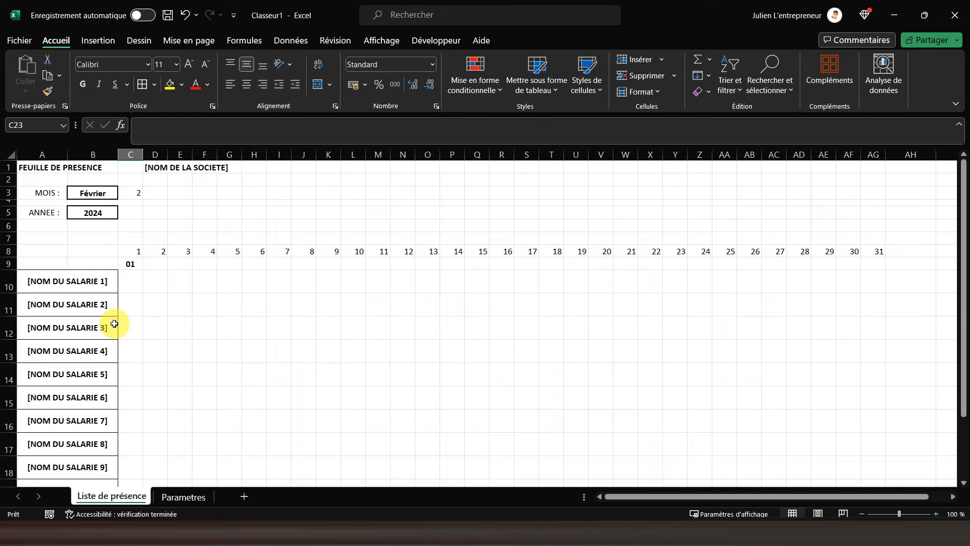
scroll(109, 320, "down", 4)
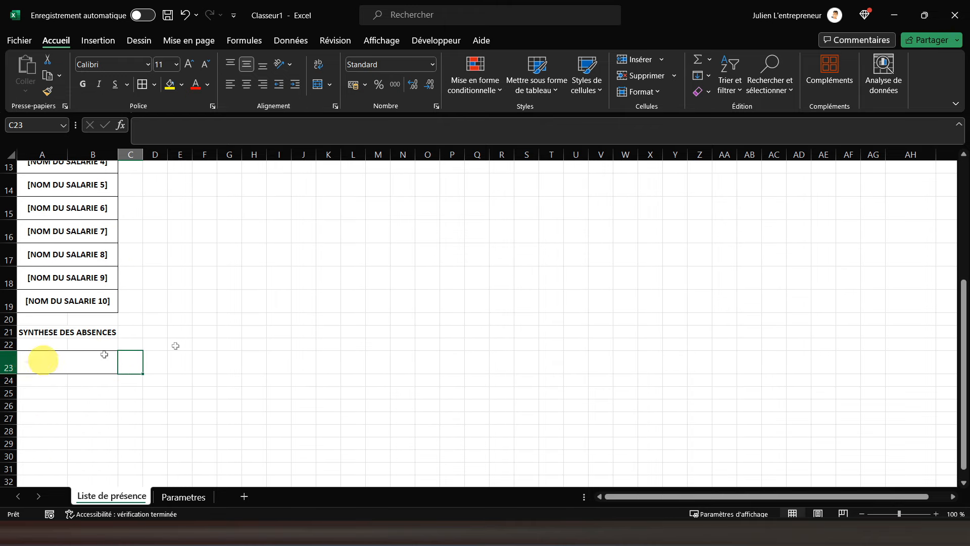
scroll(182, 344, "up", 4)
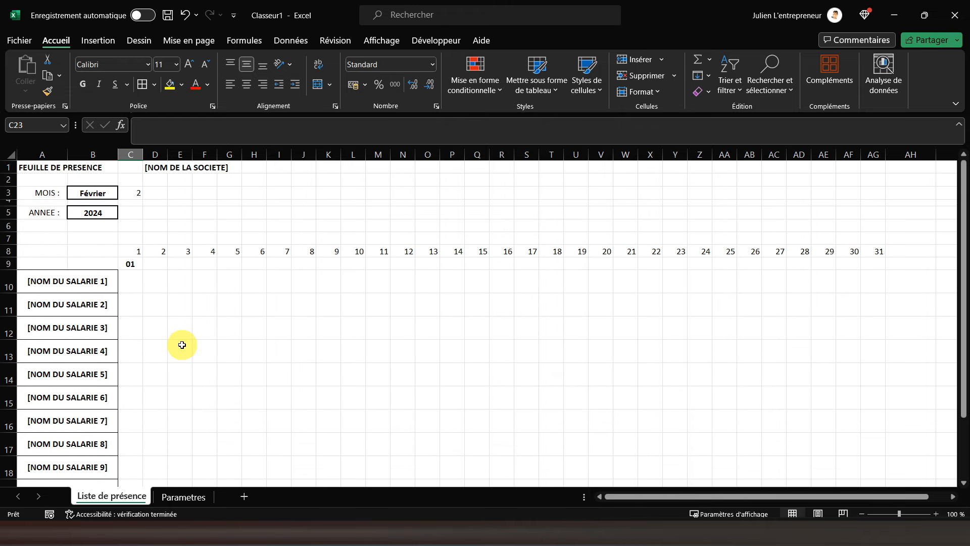
right_click(8, 240)
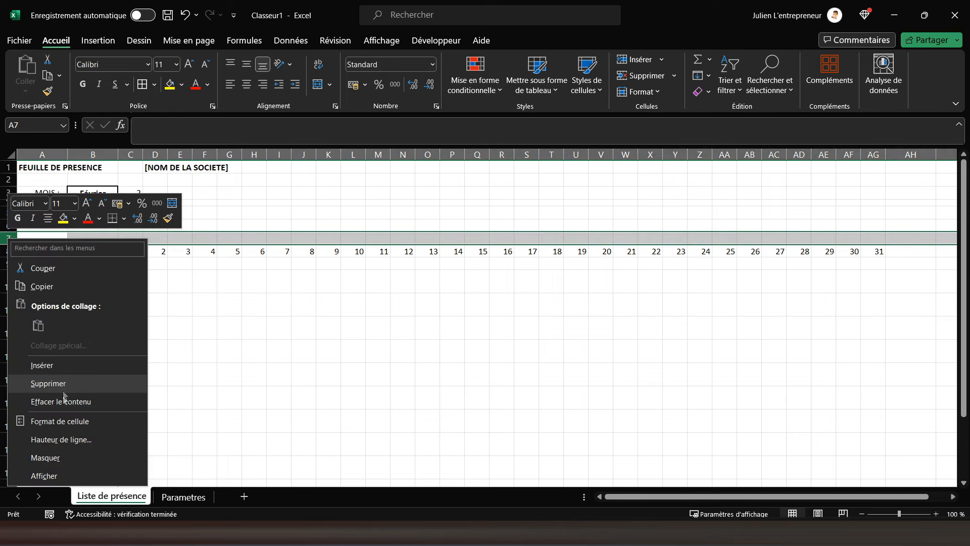
left_click(68, 440)
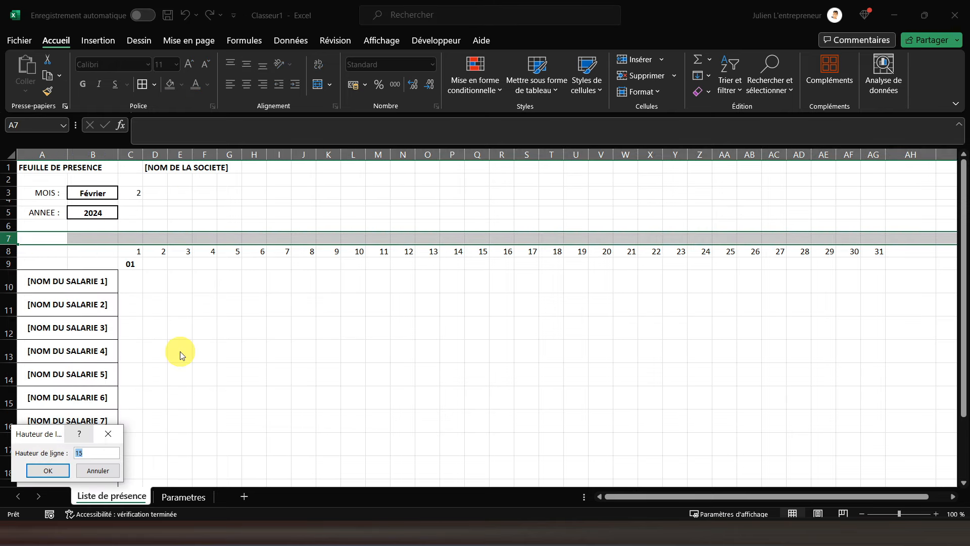
type("28")
key("Return")
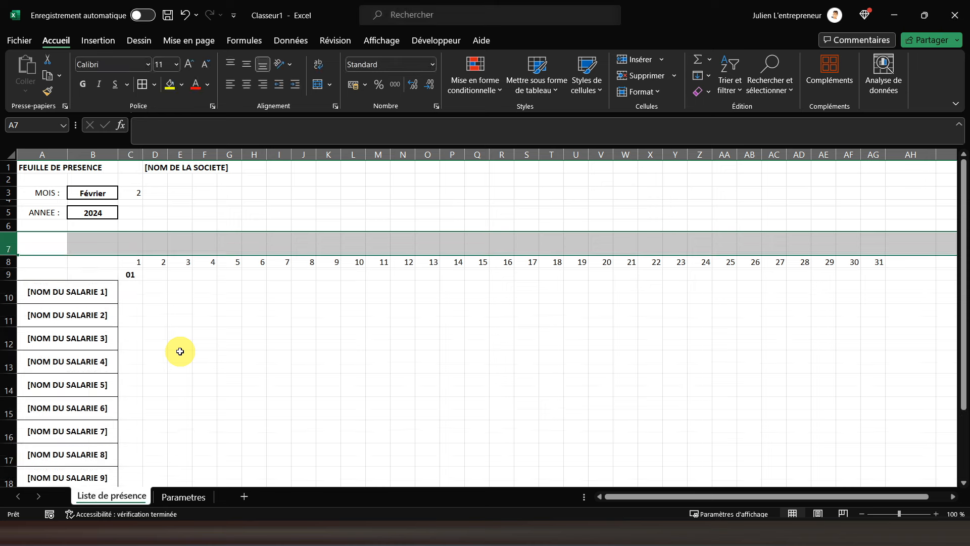
Step: Enter the legend code P in C7 and its label PRESENT in D7
left_click(133, 247)
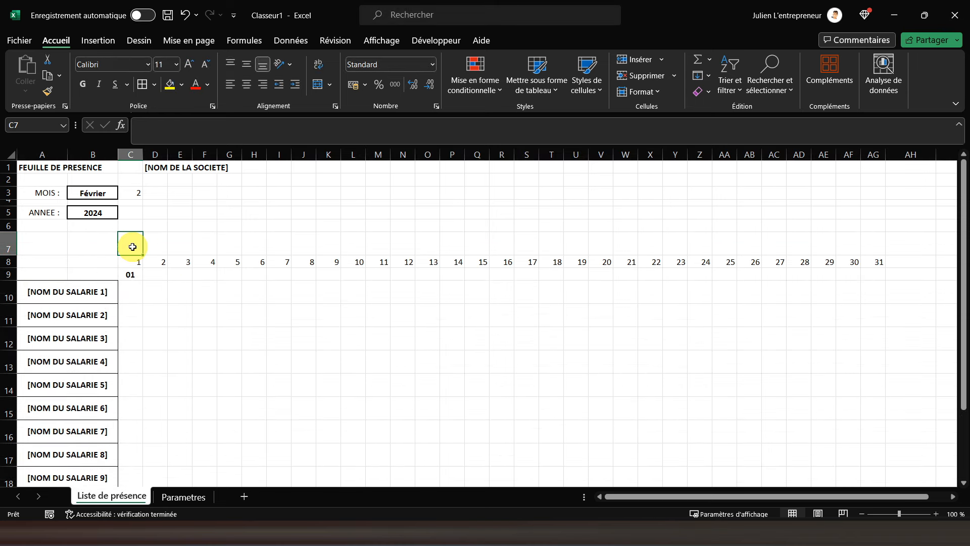
type("P")
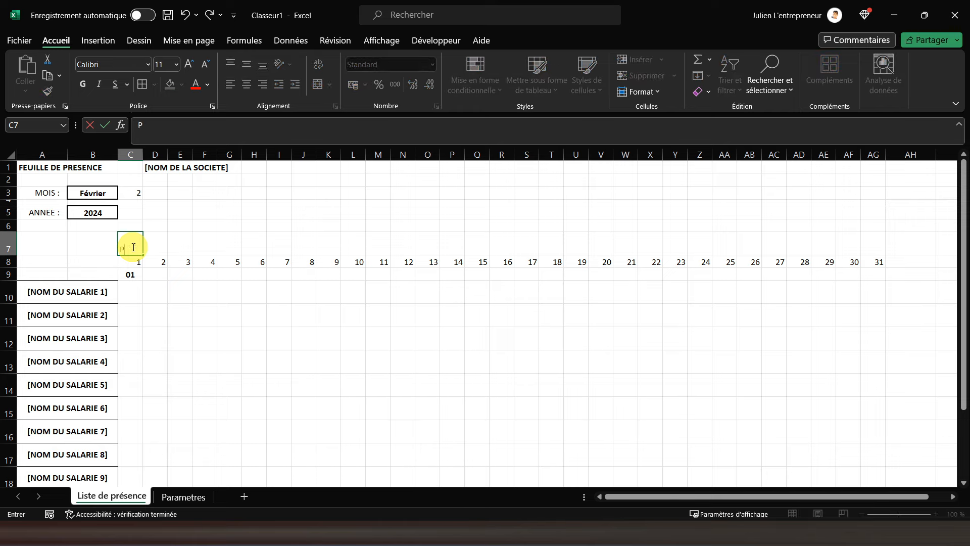
key("Tab")
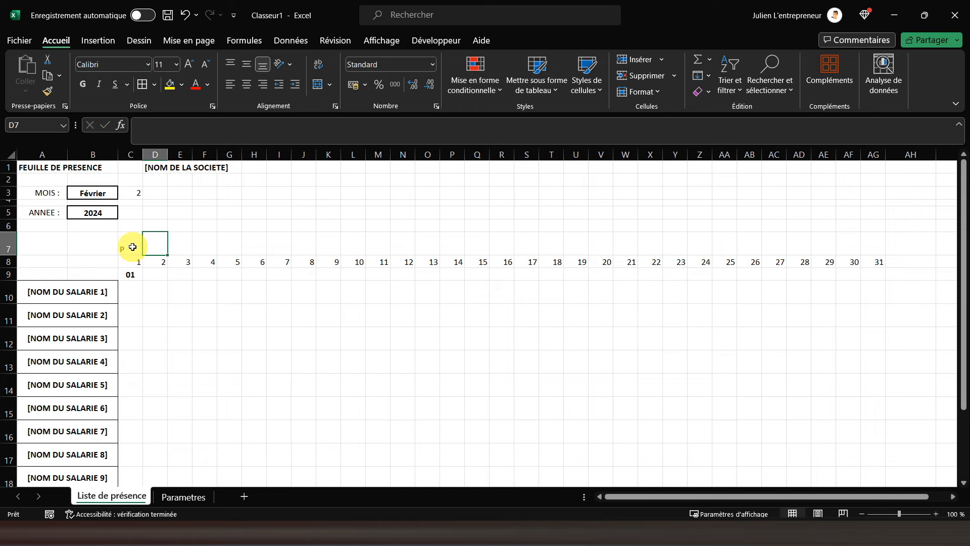
left_click(133, 246)
type("p")
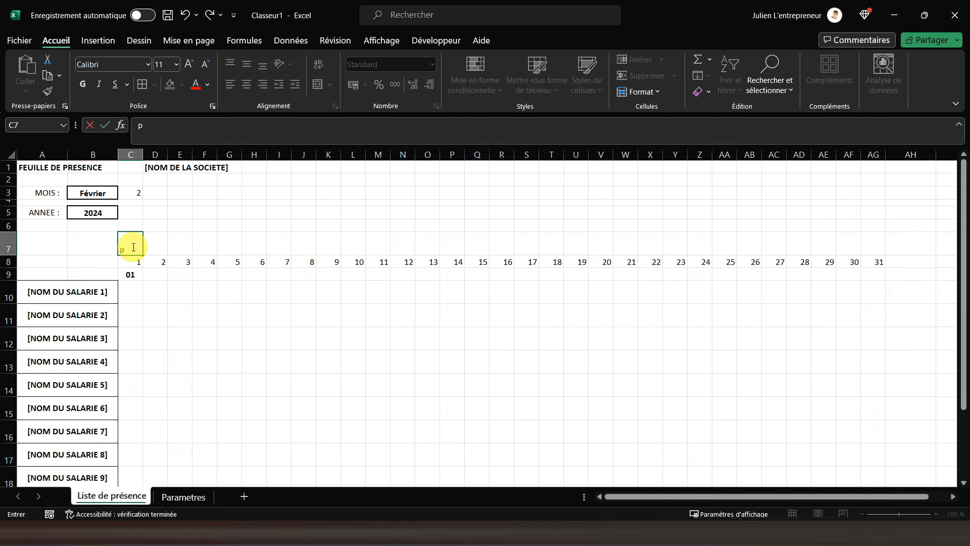
key("Return")
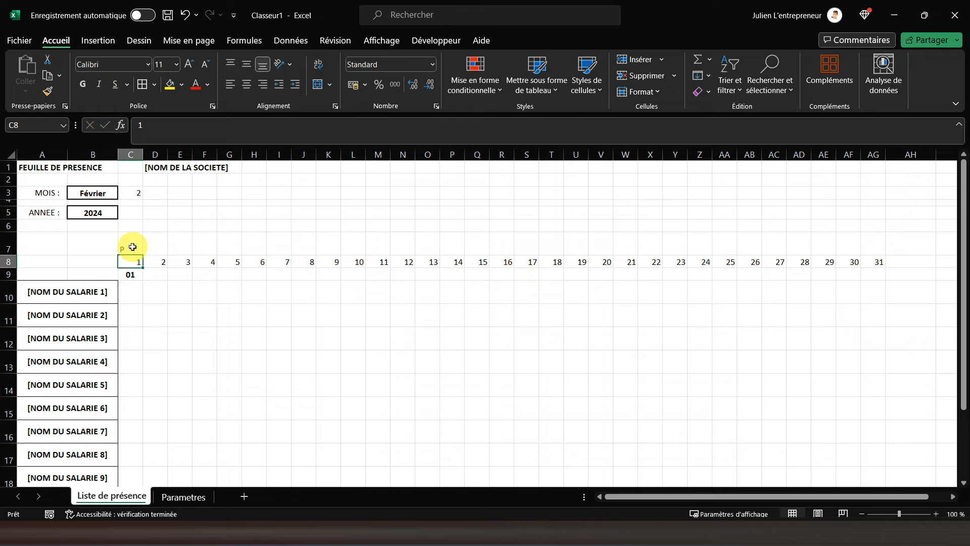
key("Up")
key("Right")
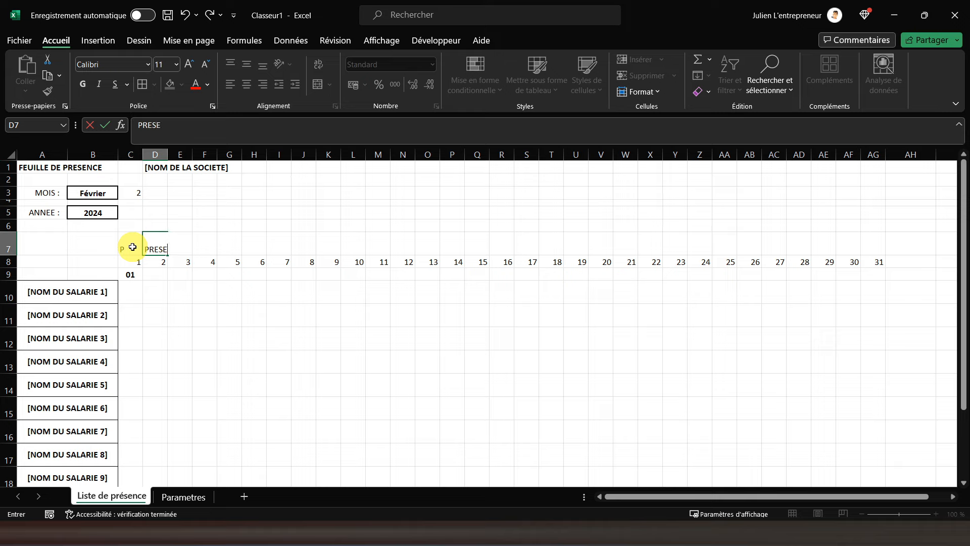
key("Right")
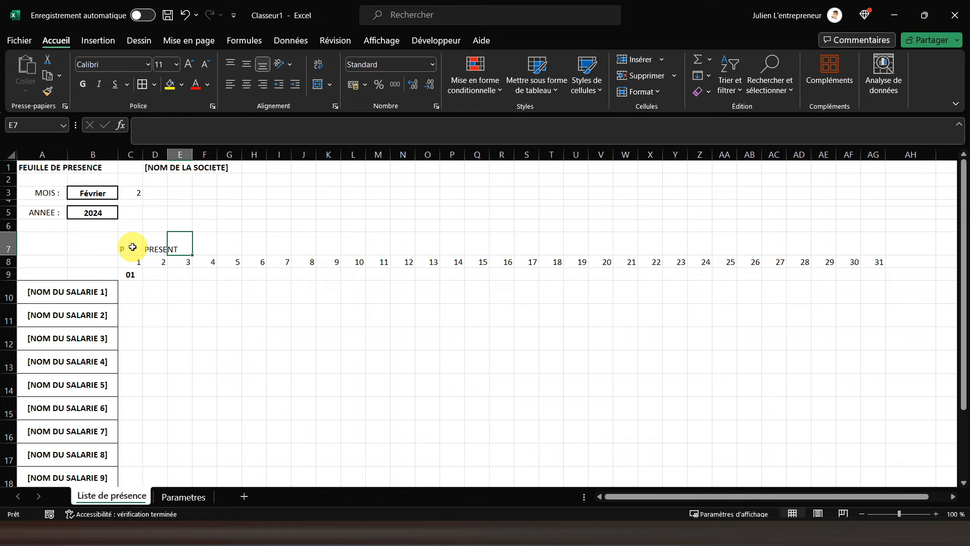
Step: Format the P code in C7 as bold, centered horizontally and vertically, with a standard light green fill
left_click(132, 247)
left_click(247, 63)
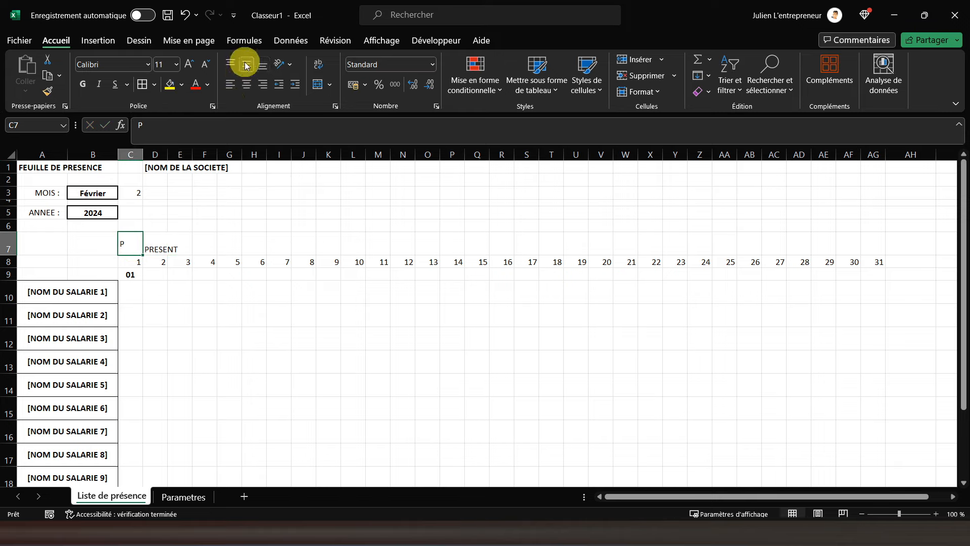
left_click(251, 83)
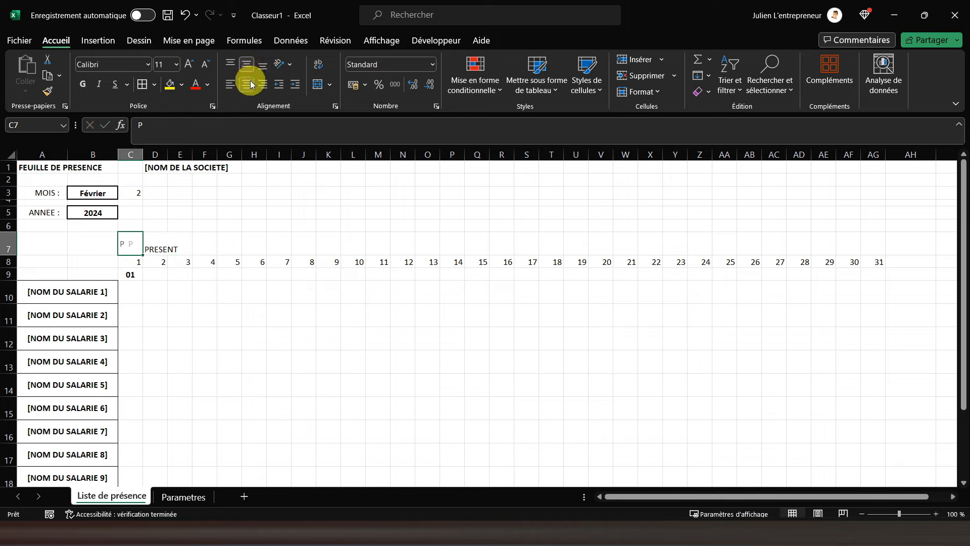
left_click(183, 86)
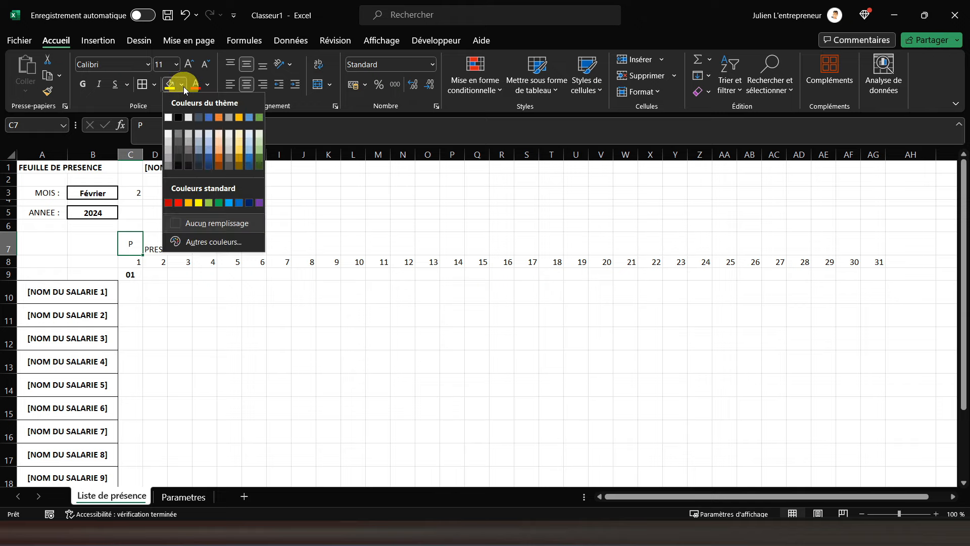
left_click(208, 203)
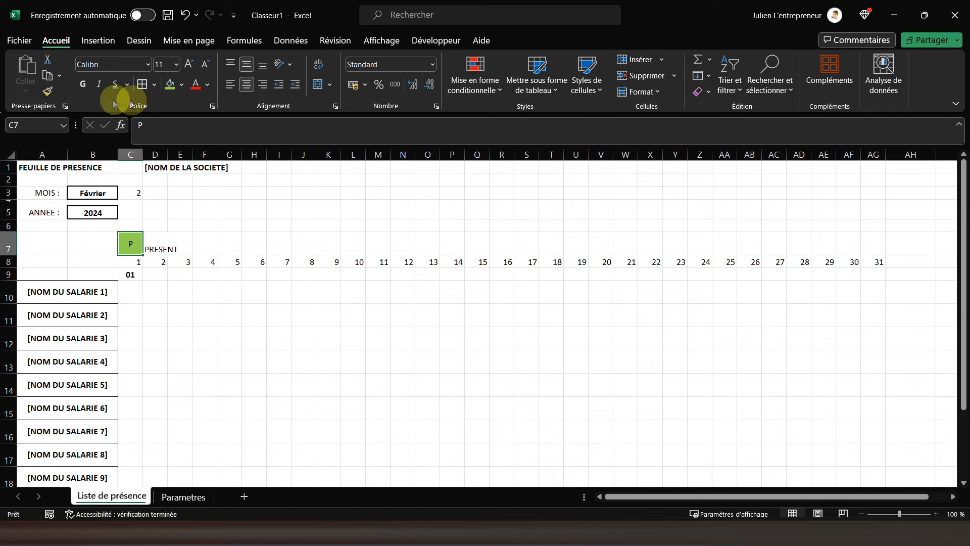
left_click(83, 84)
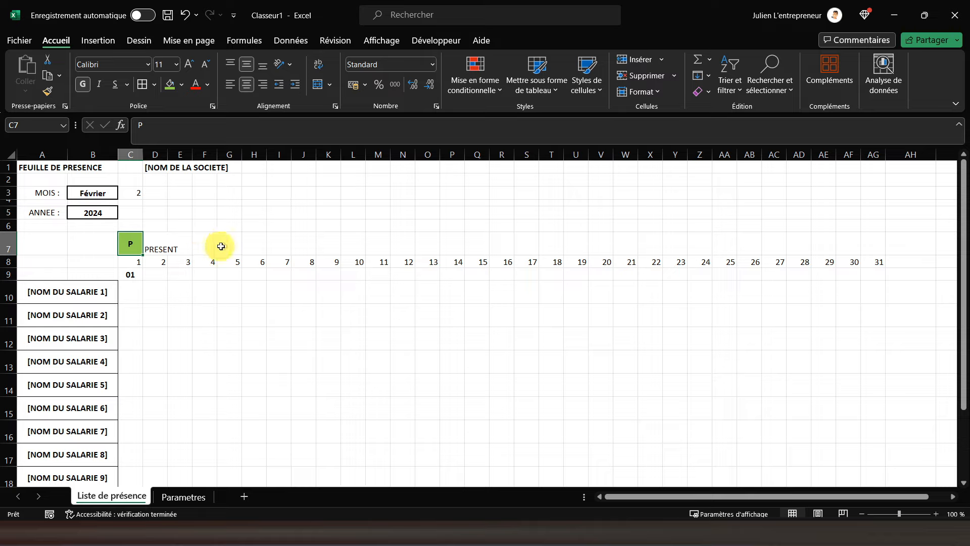
left_click(227, 244)
Step: Center the PRESENT label horizontally and vertically and merge it across D7:E7
left_click(154, 245)
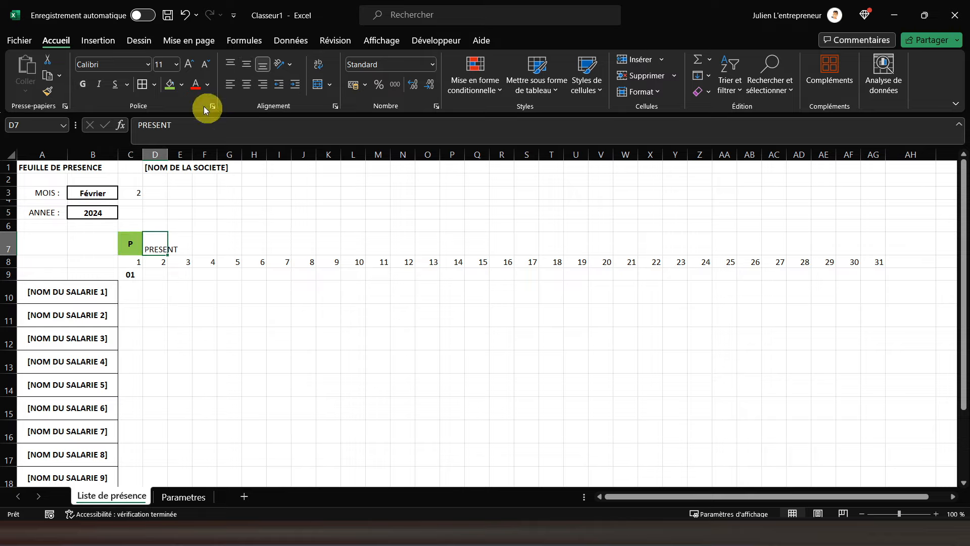
left_click(247, 84)
left_click(247, 67)
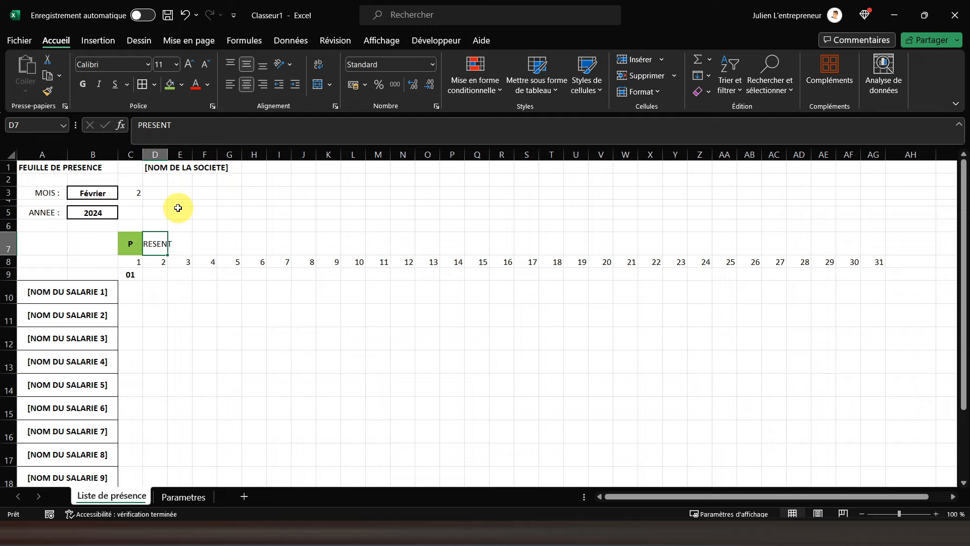
left_click_drag(148, 244, 180, 244)
left_click(316, 85)
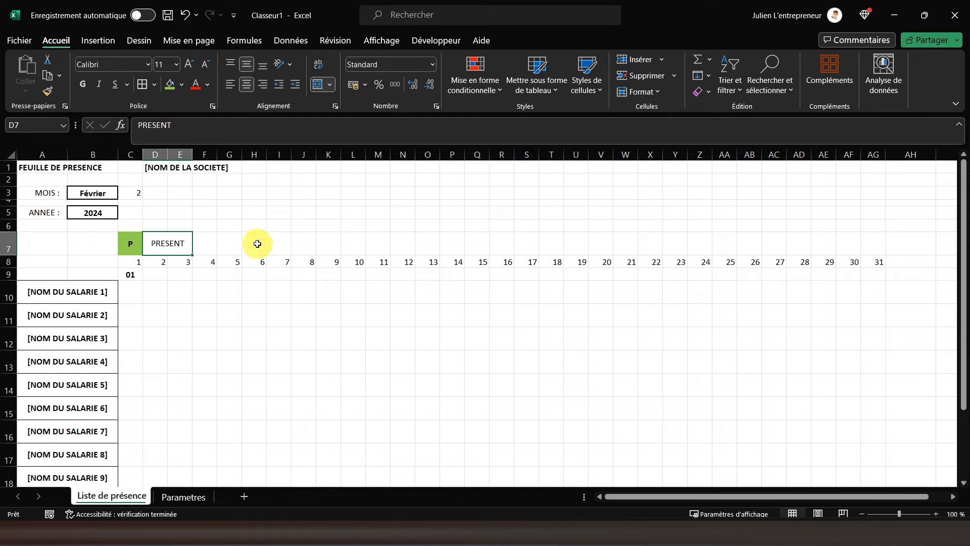
Step: Enter the legend code CP in G7 and format it as centered and bold with a pale blue fill
left_click(222, 244)
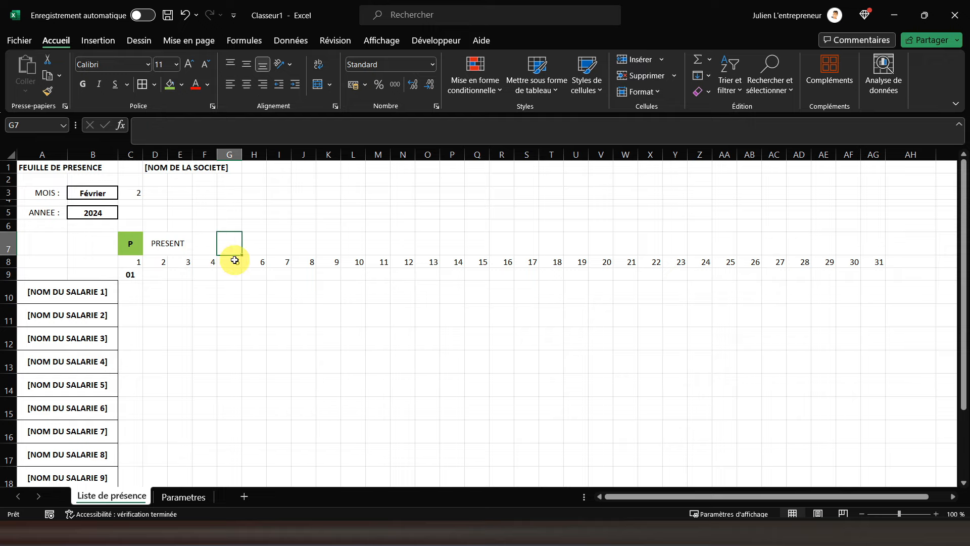
type("CP")
key("ctrl+Return")
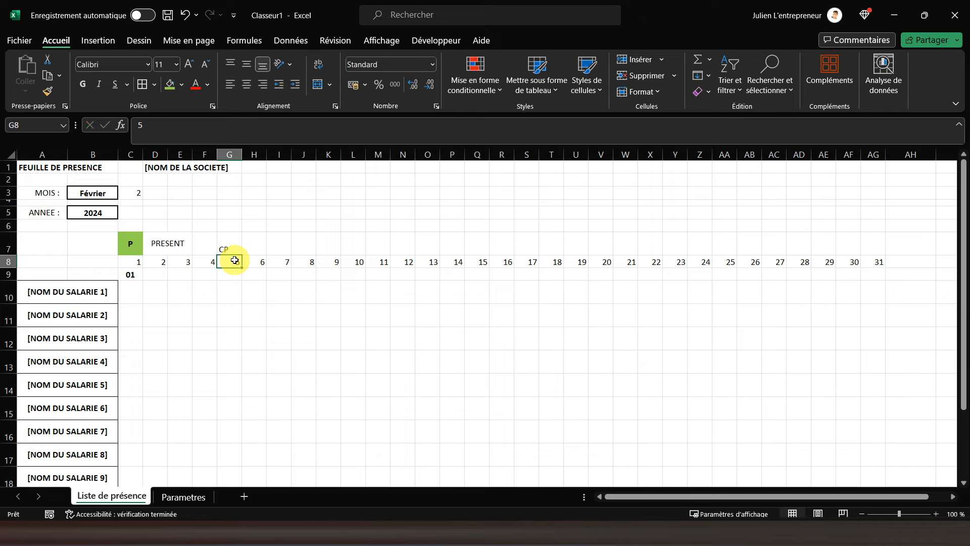
left_click(246, 84)
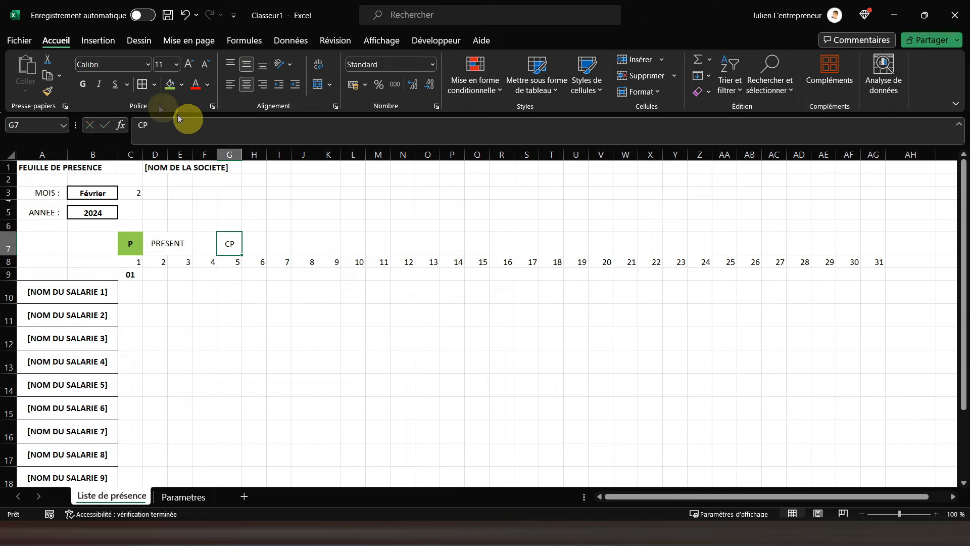
left_click(182, 86)
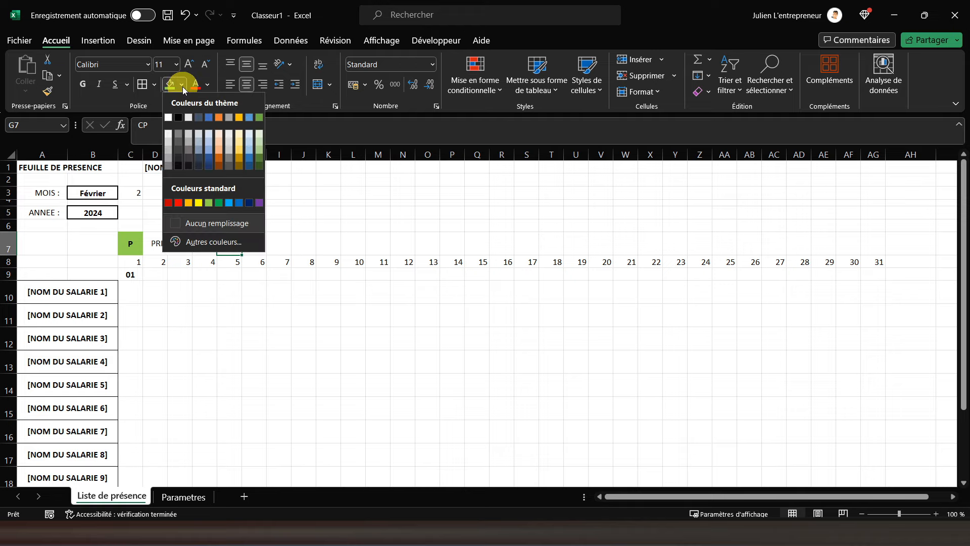
left_click(209, 134)
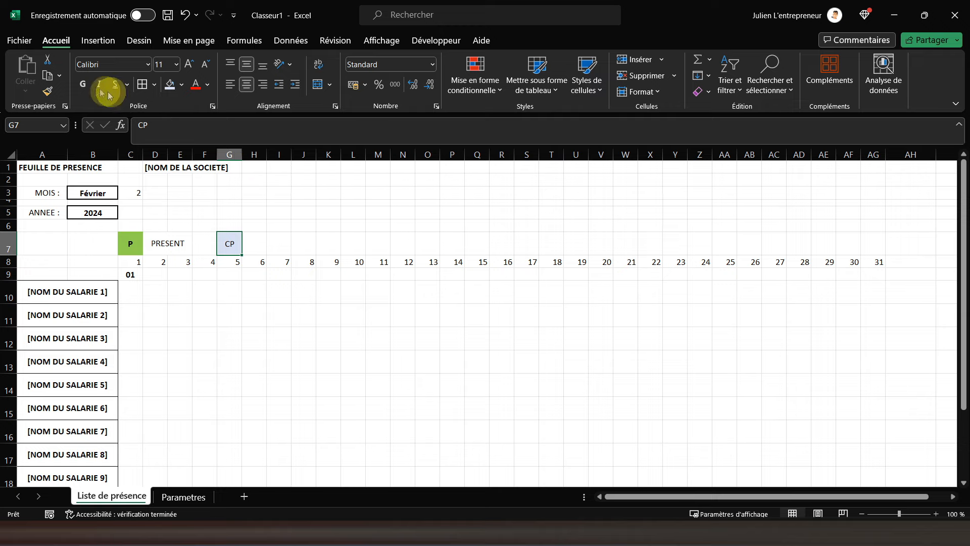
left_click(80, 86)
Step: Enter the label CONGES PAYES in H7, merge it across H7:J7 and center it horizontally and vertically
left_click(257, 240)
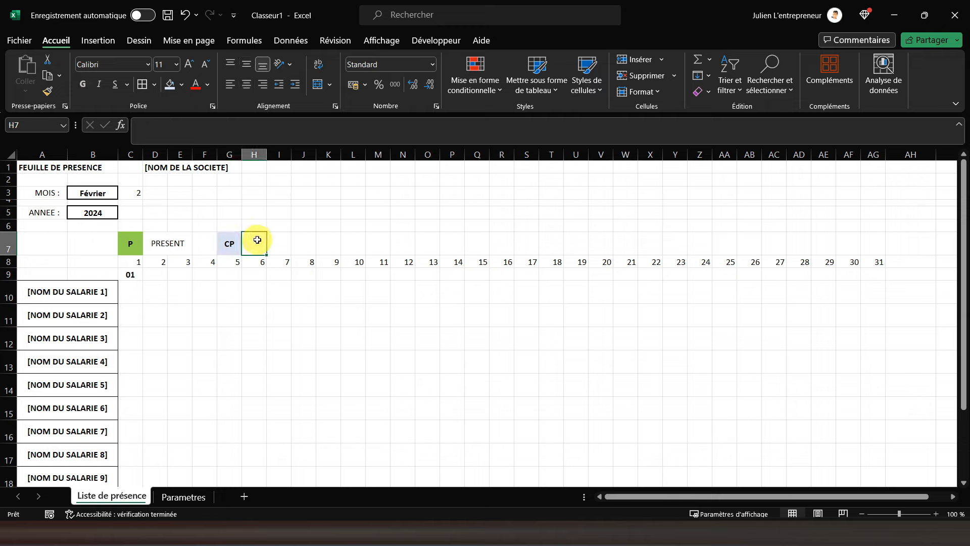
type("CONGES PAYES")
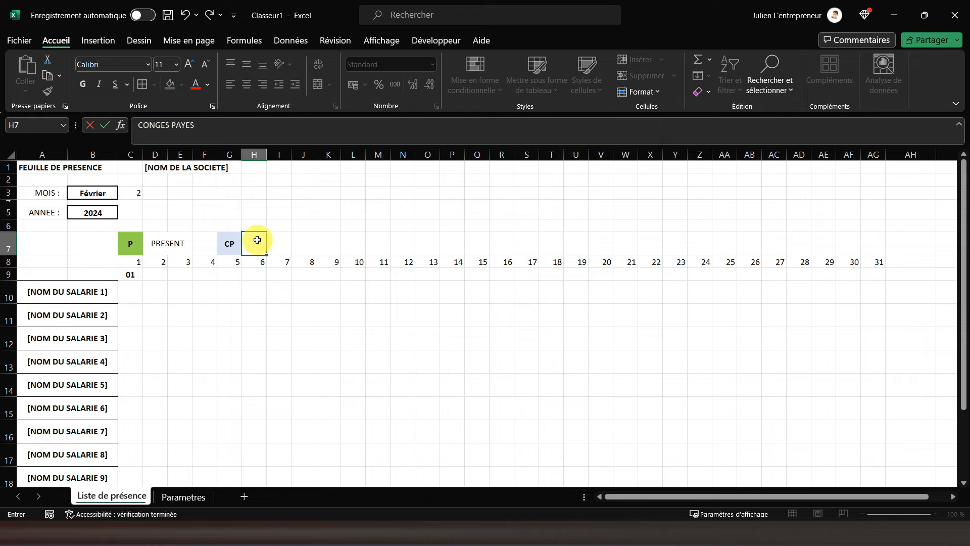
key("ctrl+Return")
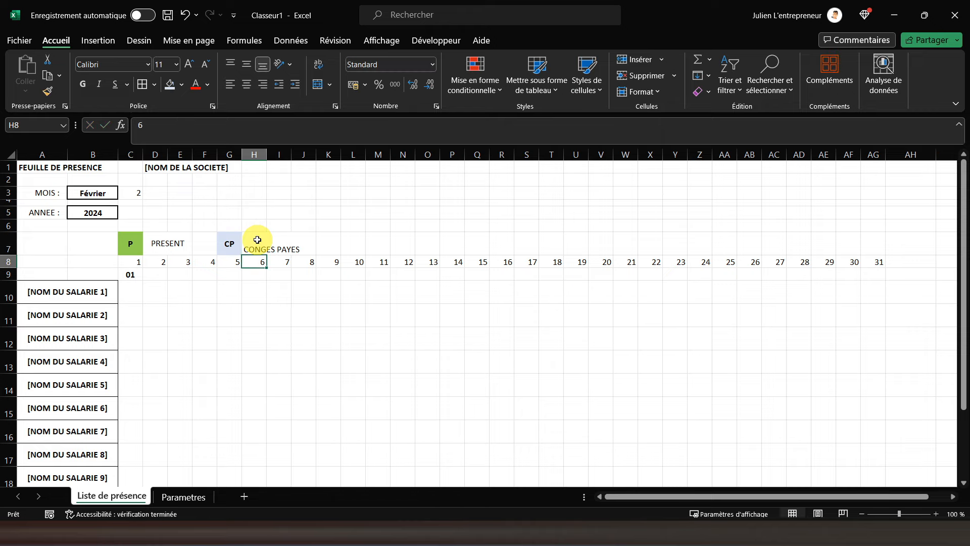
left_click_drag(257, 239, 303, 241)
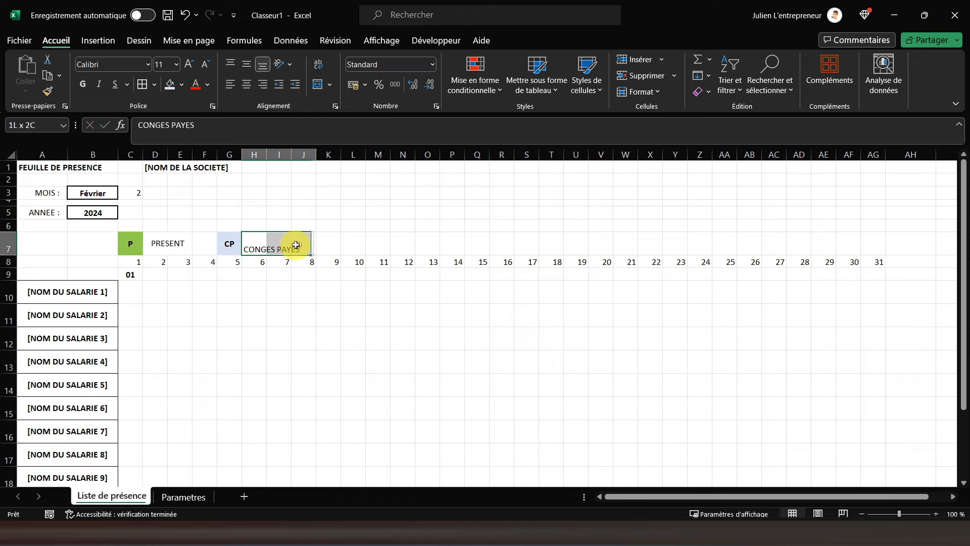
left_click(315, 86)
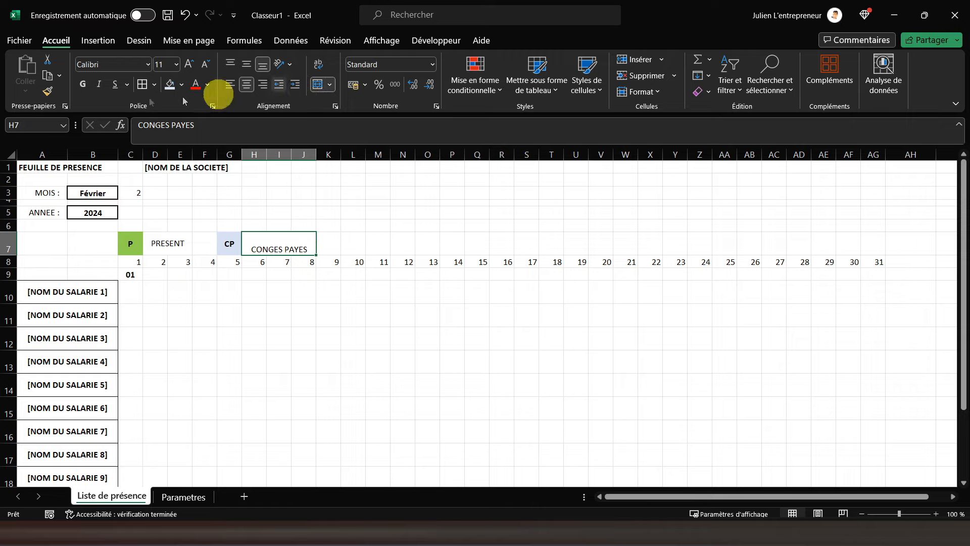
left_click(249, 63)
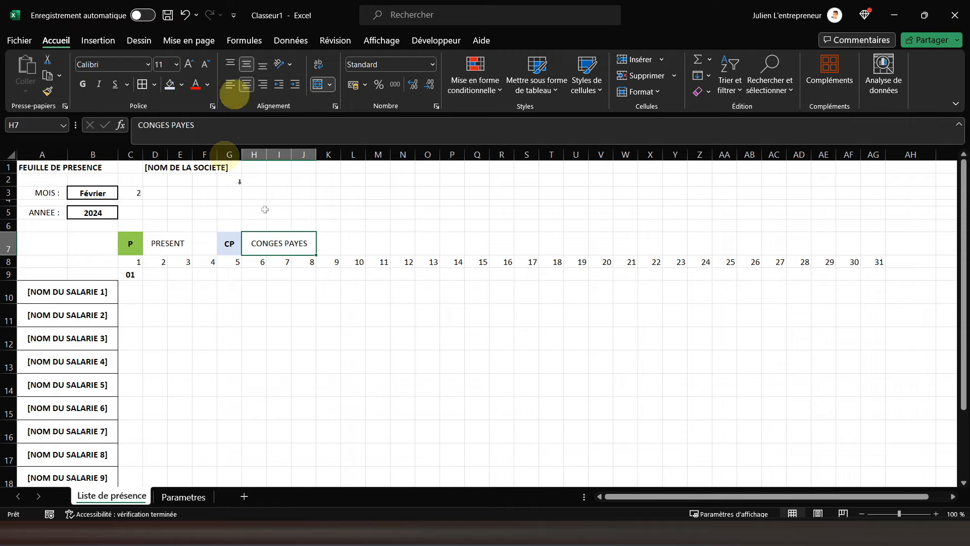
Step: Enter the legend code M in L7 and format it as centered both ways with a pale orange fill
left_click(356, 245)
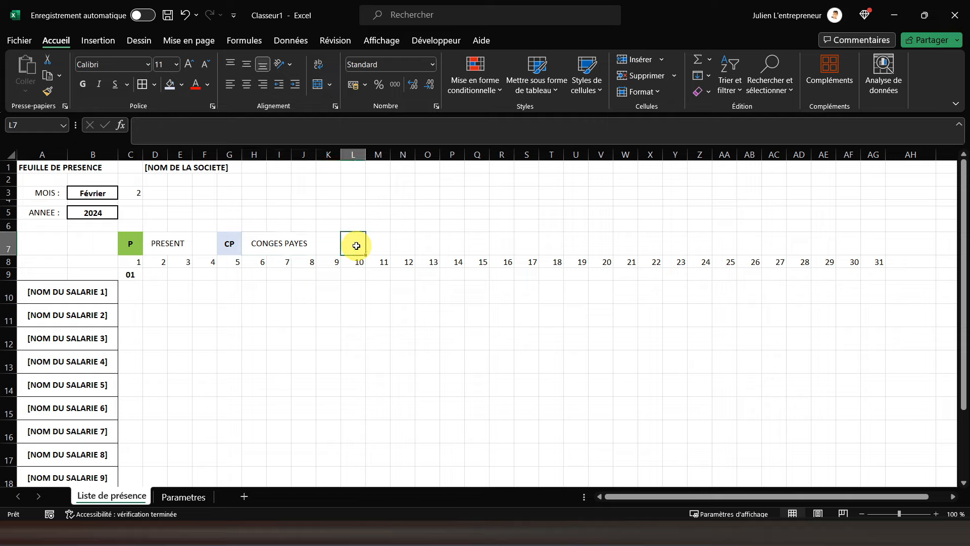
type("M")
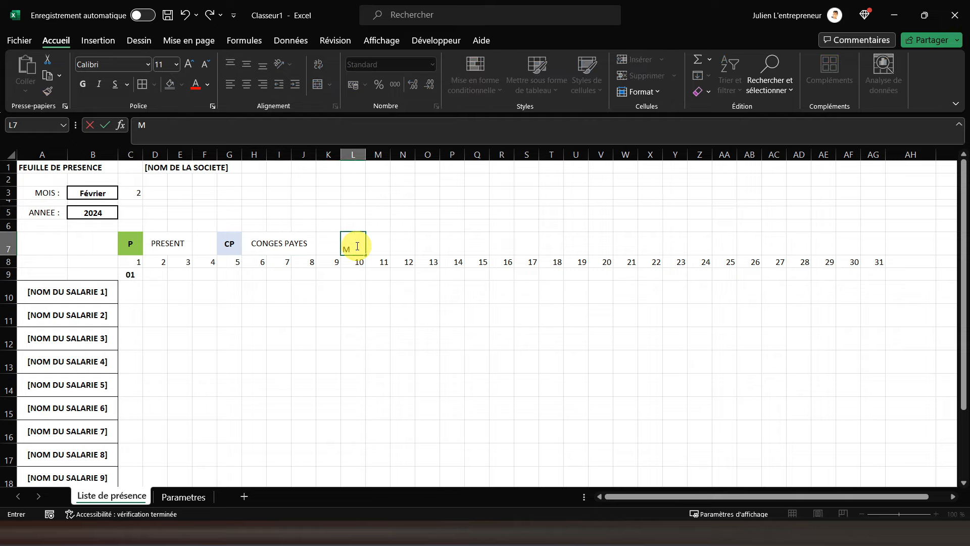
key("Return")
left_click(356, 245)
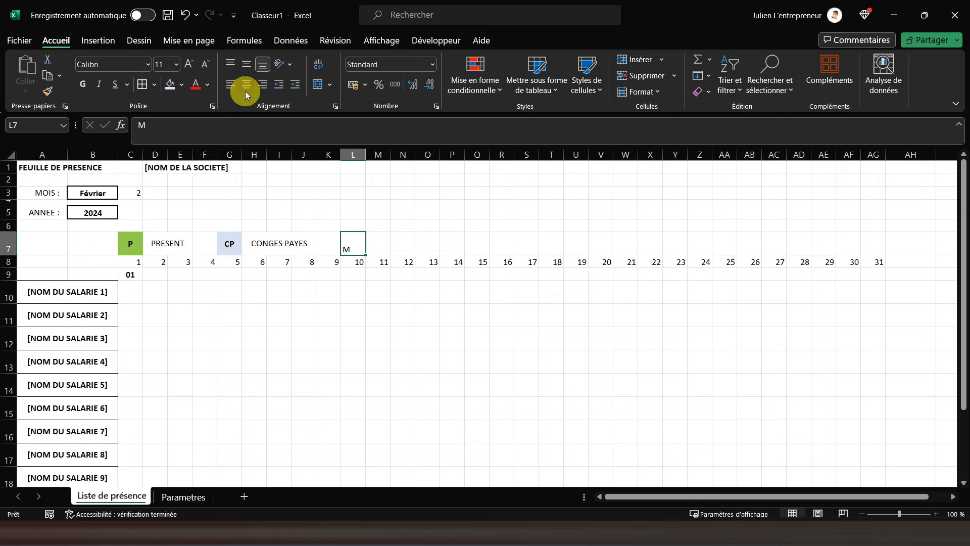
left_click(181, 85)
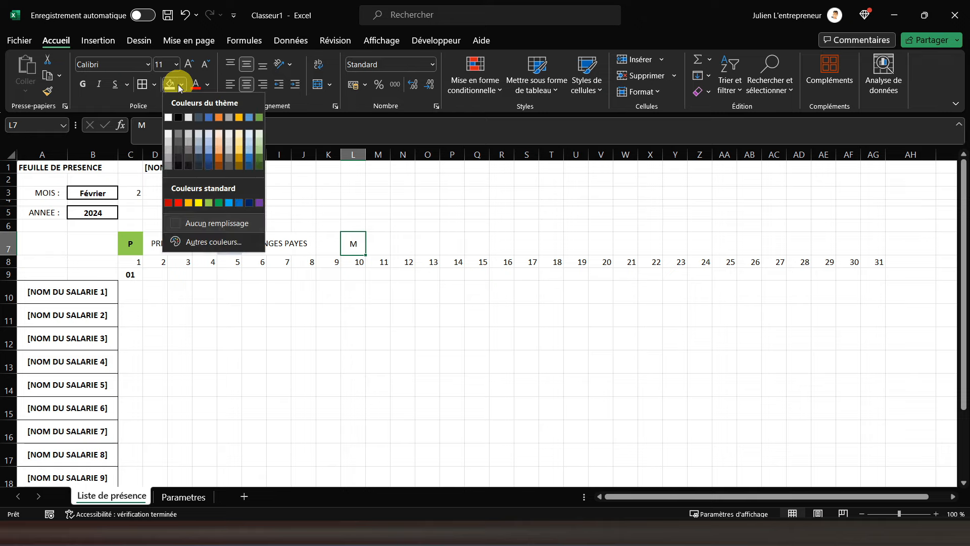
left_click(216, 135)
Step: Enter the label MALADIE in M7, merge it across M7:N7 and center it horizontally and vertically
left_click(376, 244)
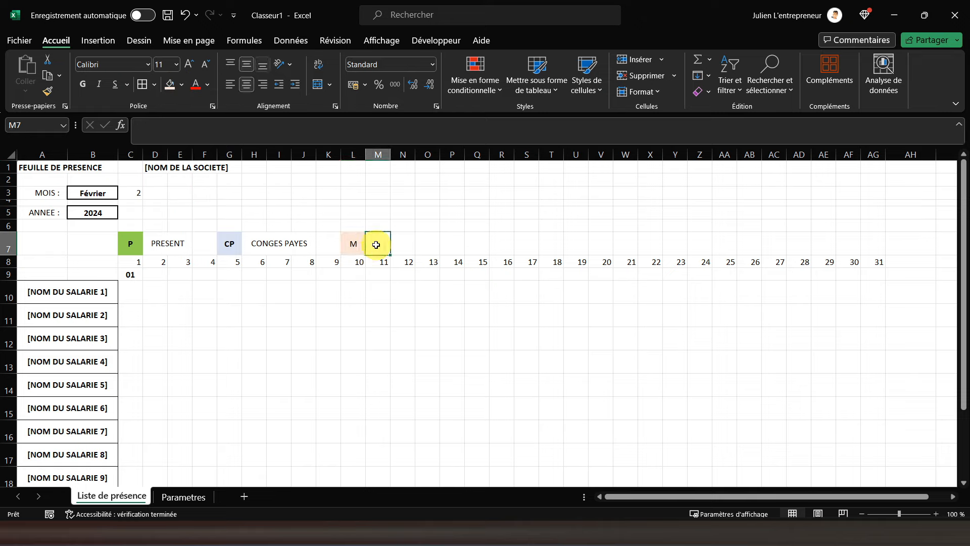
type("MA")
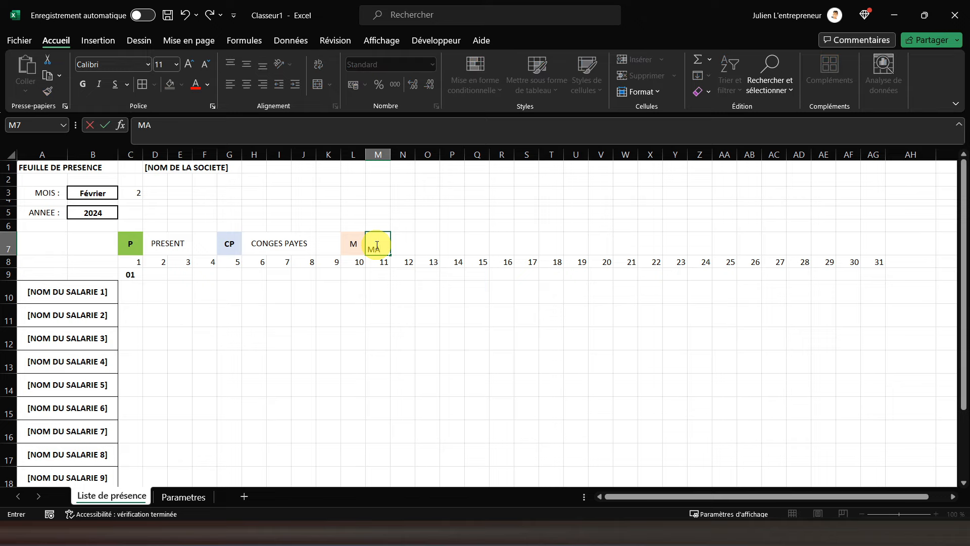
type("LADIE")
key("Return")
left_click(375, 244)
left_click_drag(376, 245, 403, 245)
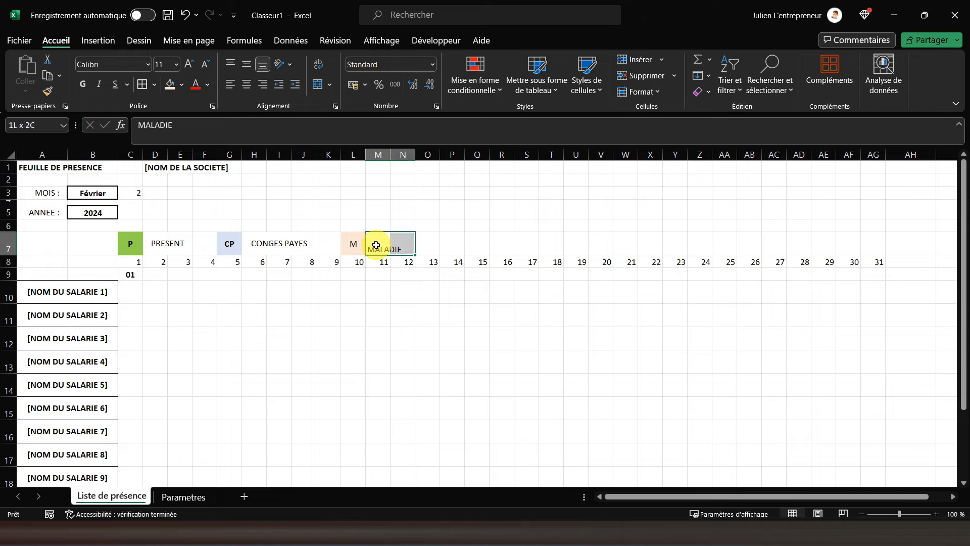
left_click(317, 90)
left_click(247, 65)
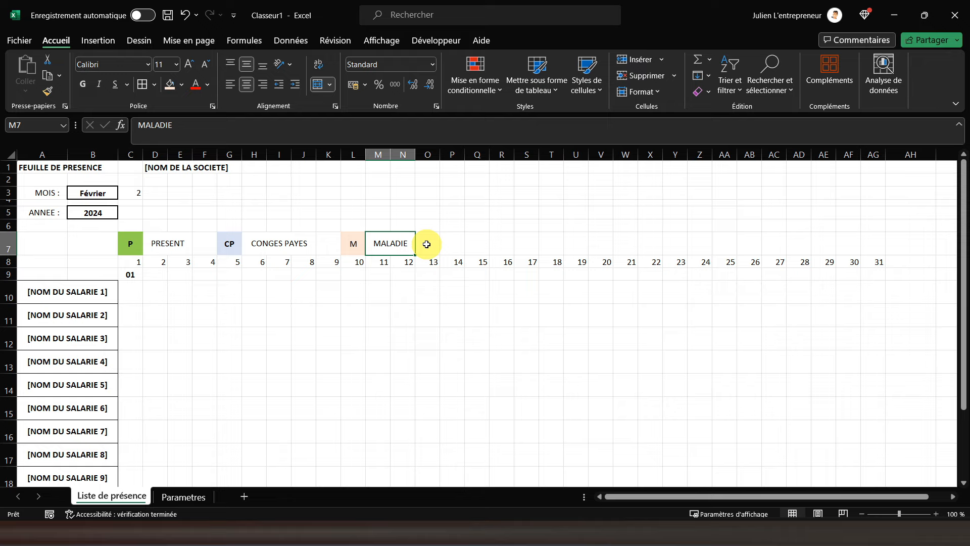
Step: Enter the legend code ABS in P7 and its label AUTRE ABSENCE in Q7
left_click(451, 243)
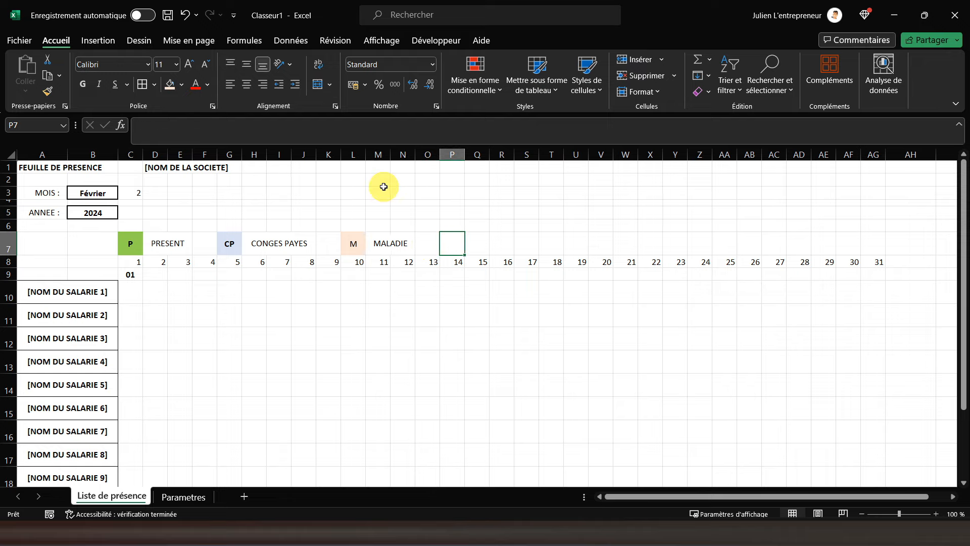
type("ABS")
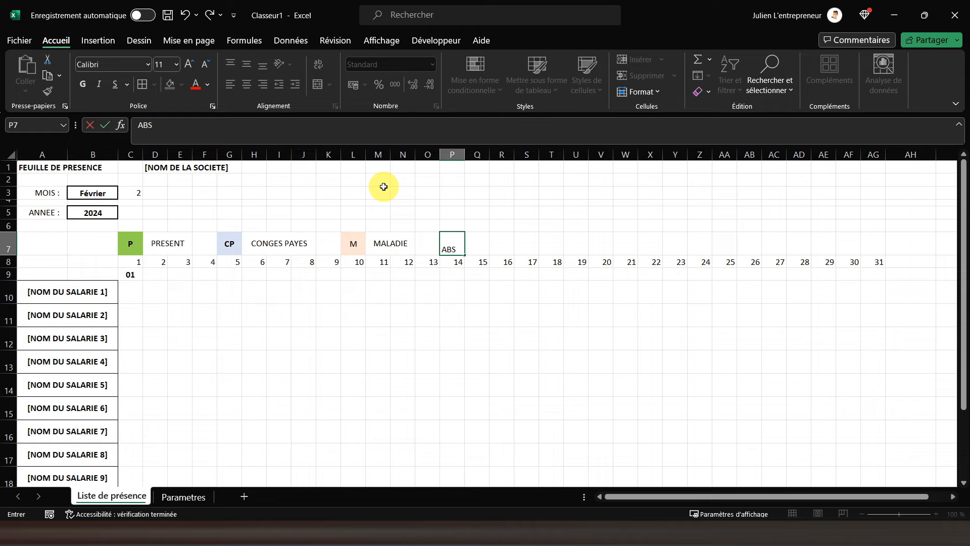
key("Tab")
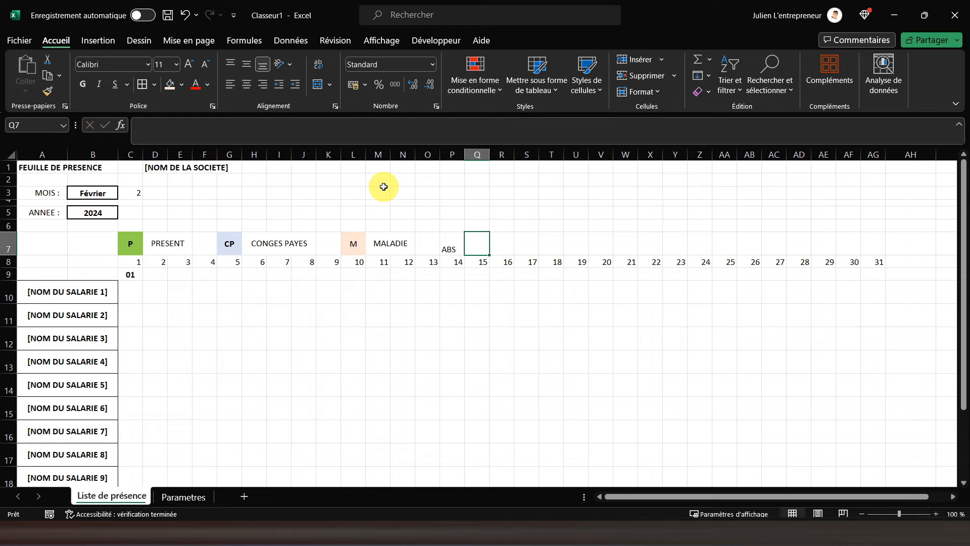
type("AUTRE")
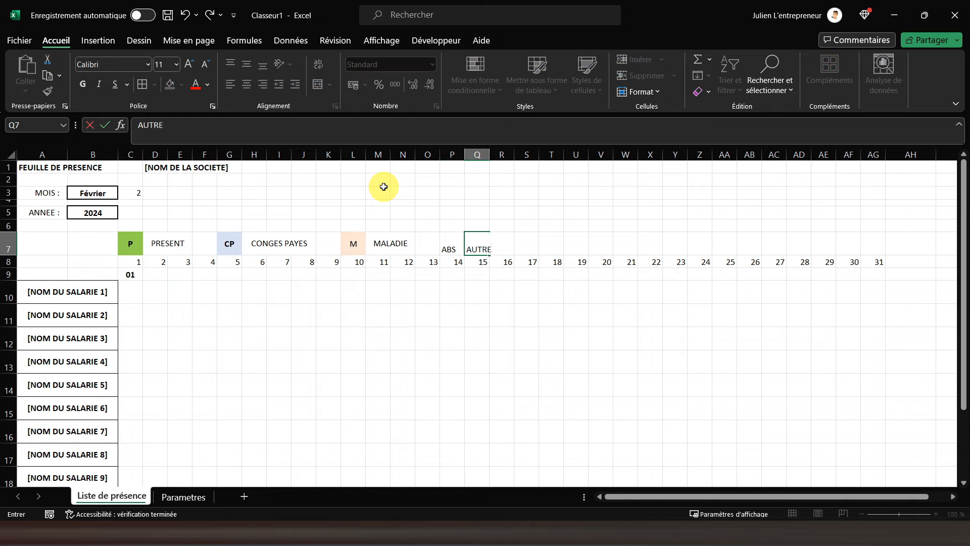
type(" ABSENCE")
key("Return")
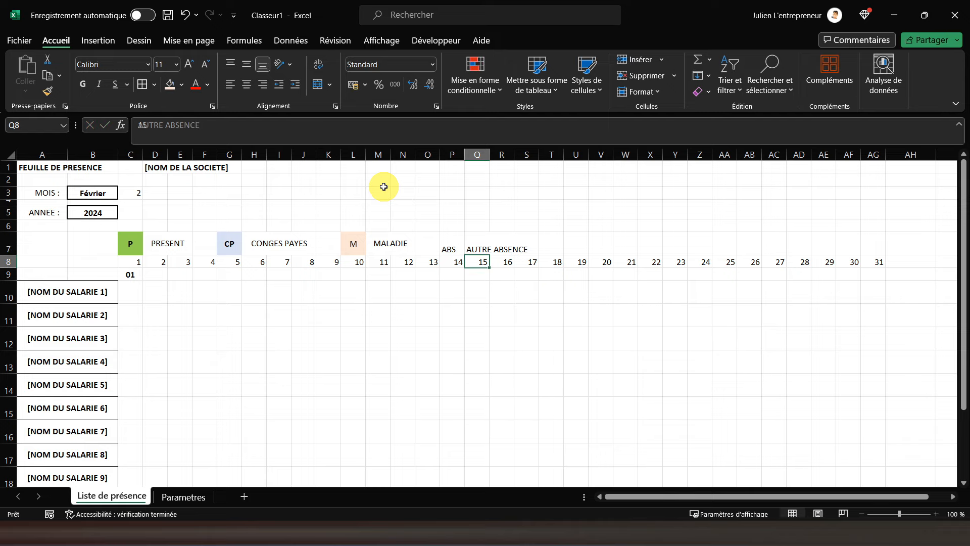
Step: Center the ABS code in P7 horizontally and vertically and give it a gray fill
key("Up")
key("Left")
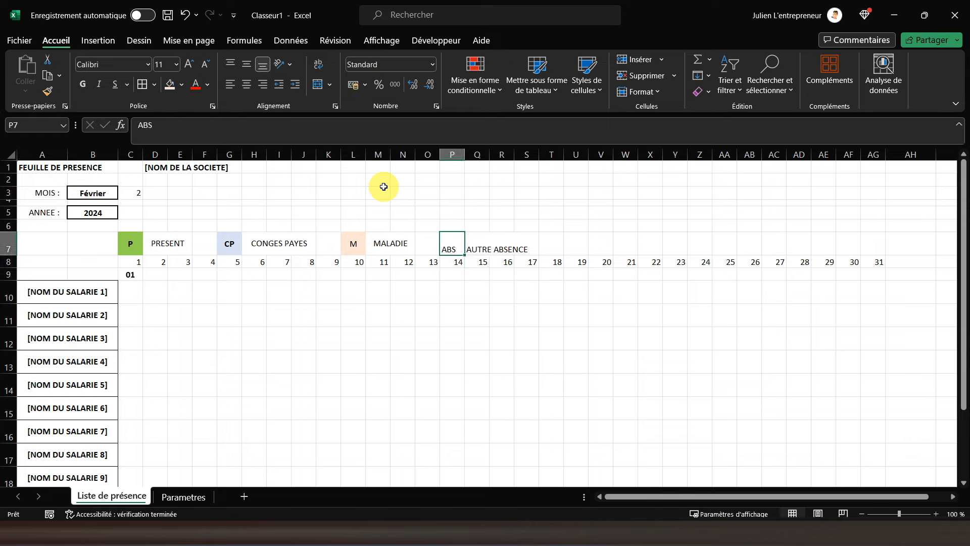
left_click(246, 84)
left_click(247, 64)
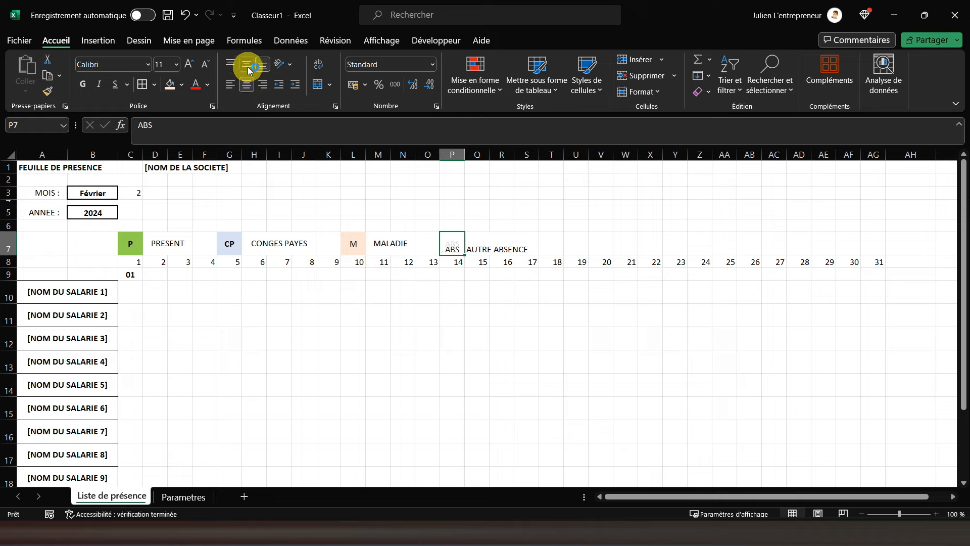
left_click(185, 86)
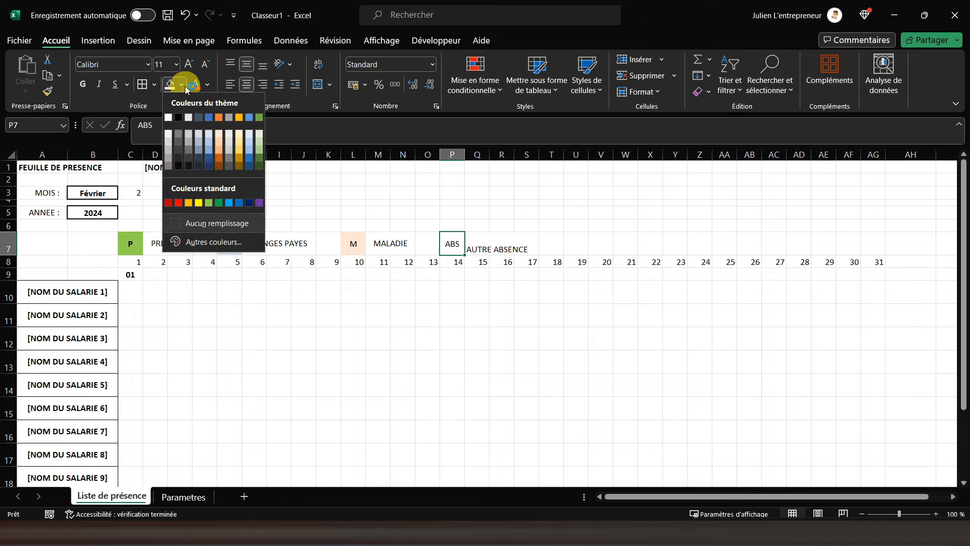
left_click(187, 134)
Step: Merge the AUTRE ABSENCE label across Q7:S7 and center it horizontally and vertically
left_click(497, 245)
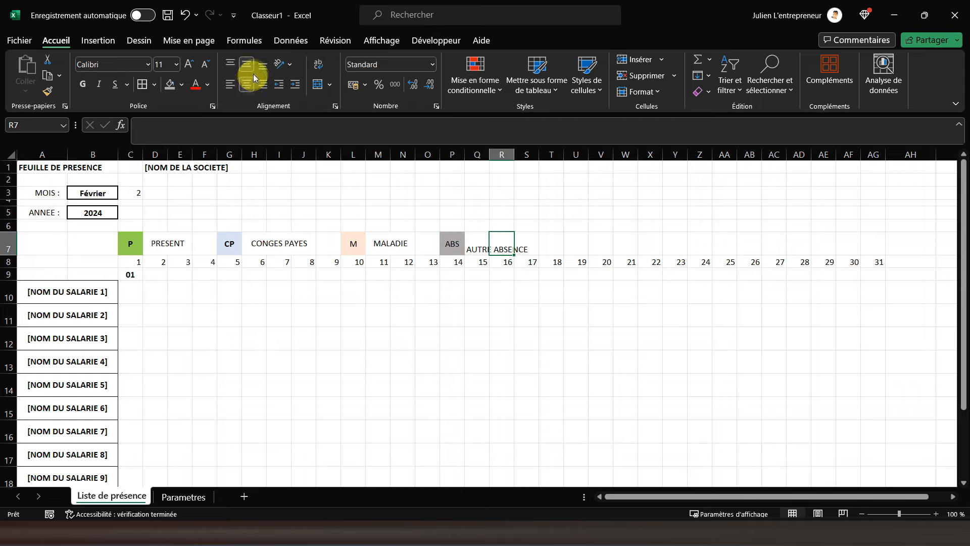
left_click(473, 244)
left_click_drag(474, 244, 528, 245)
left_click(315, 86)
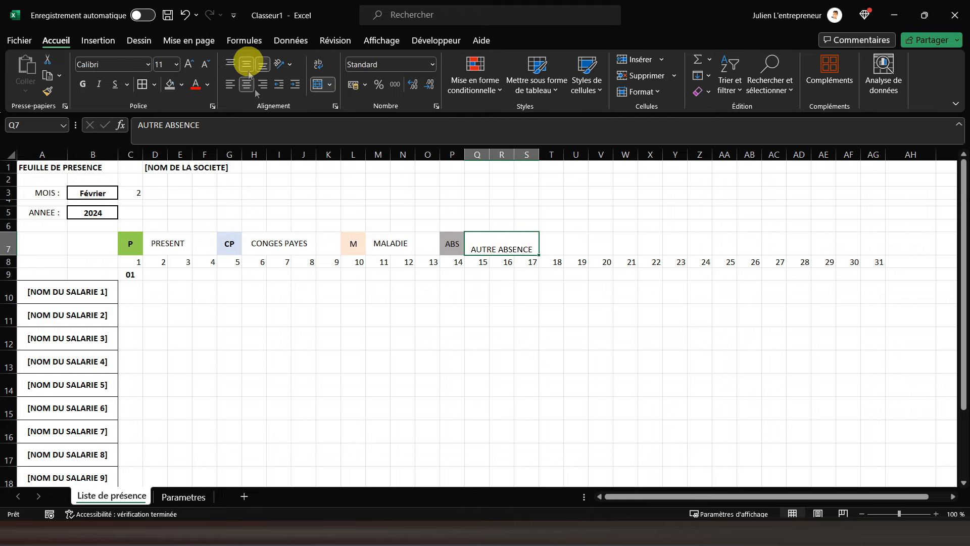
left_click(248, 71)
left_click(454, 211)
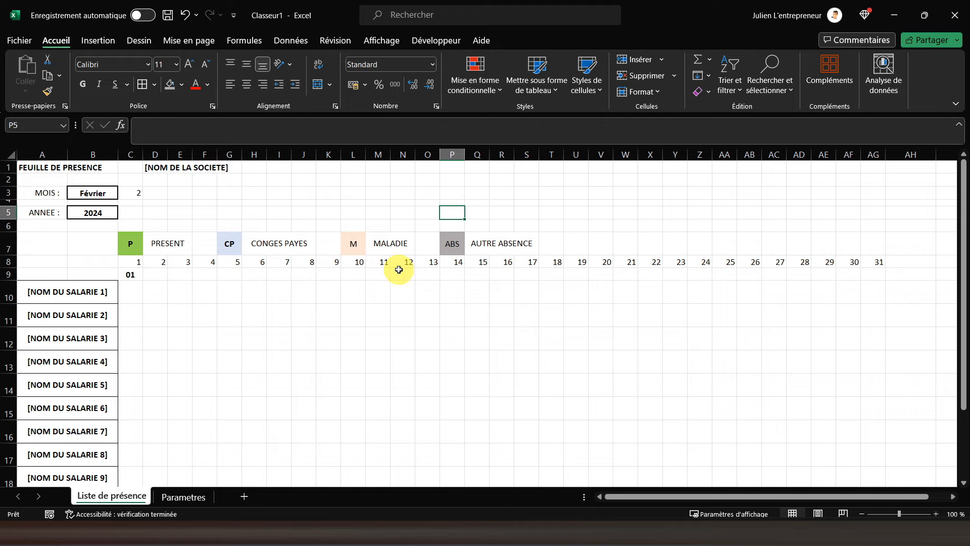
Step: Copy the P legend code from C7 into C23 of the absence summary
scroll(398, 269, "down", 1)
left_click(134, 209)
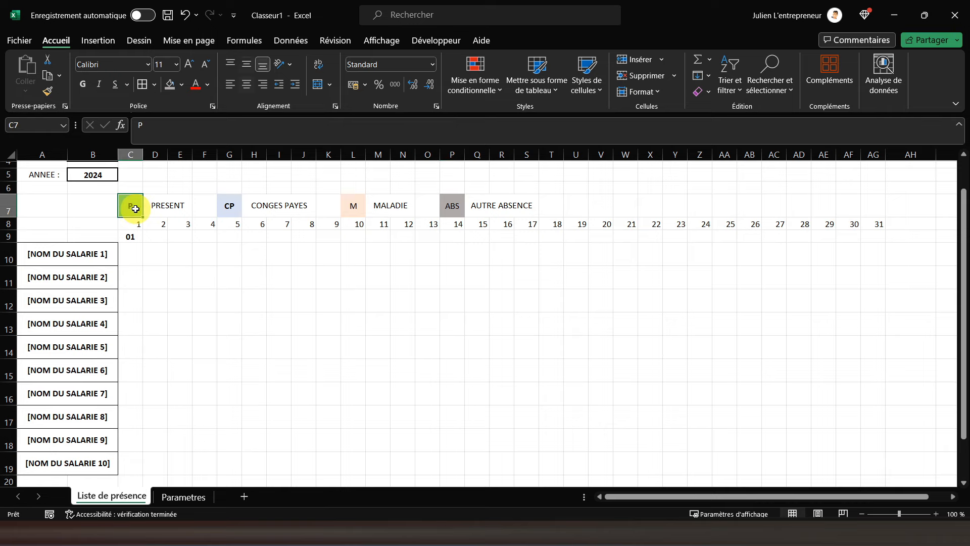
key("ctrl+c")
scroll(171, 301, "down", 3)
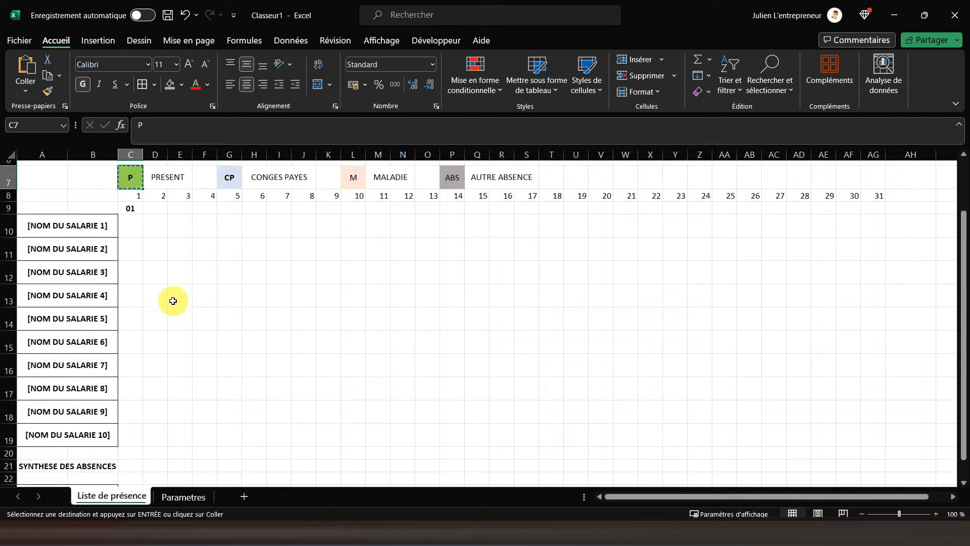
left_click(134, 334)
key("ctrl+v")
Step: Copy the CP legend code from G7 into D23 of the absence summary
scroll(132, 335, "up", 3)
scroll(131, 335, "up", 1)
left_click(228, 243)
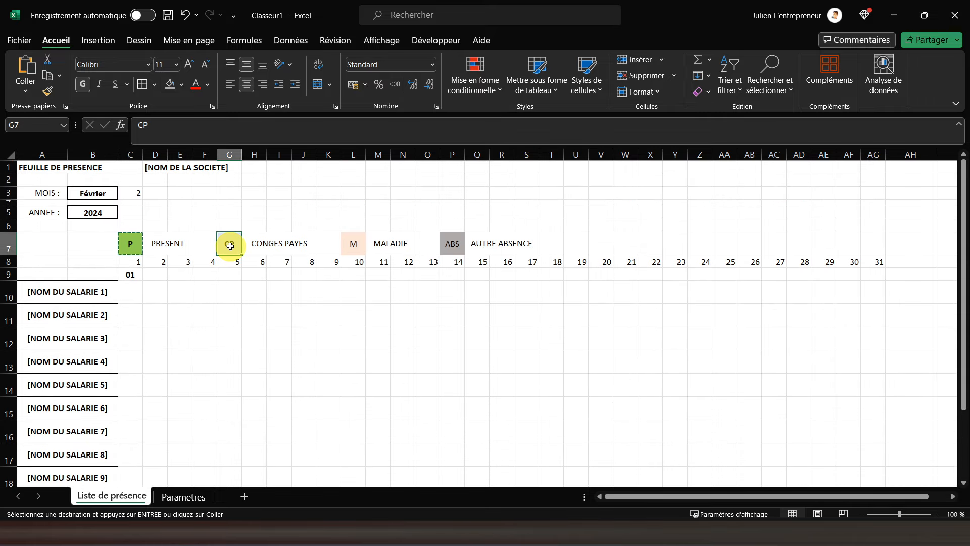
key("ctrl+c")
scroll(196, 335, "down", 4)
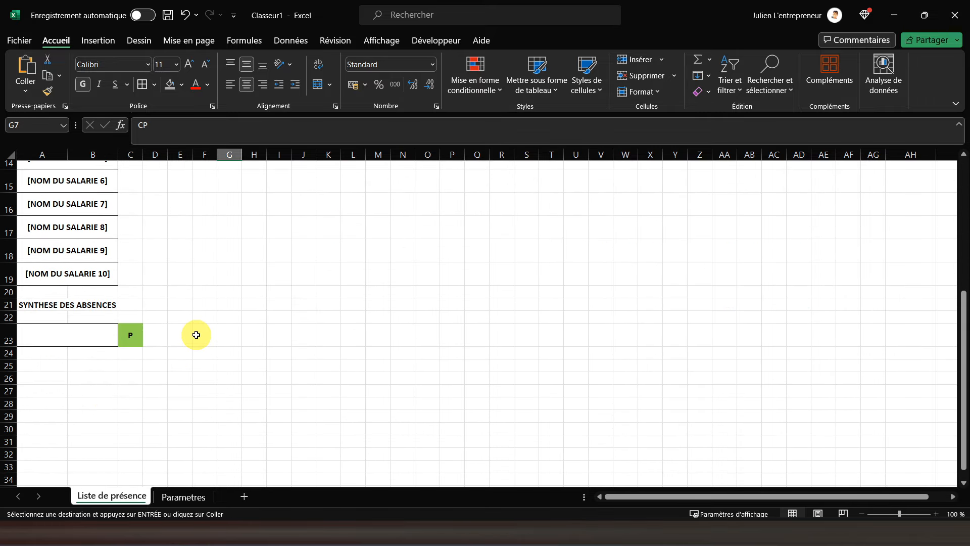
left_click(155, 333)
key("ctrl+v")
Step: Copy the M legend code from L7 into E23 of the absence summary
scroll(155, 333, "up", 5)
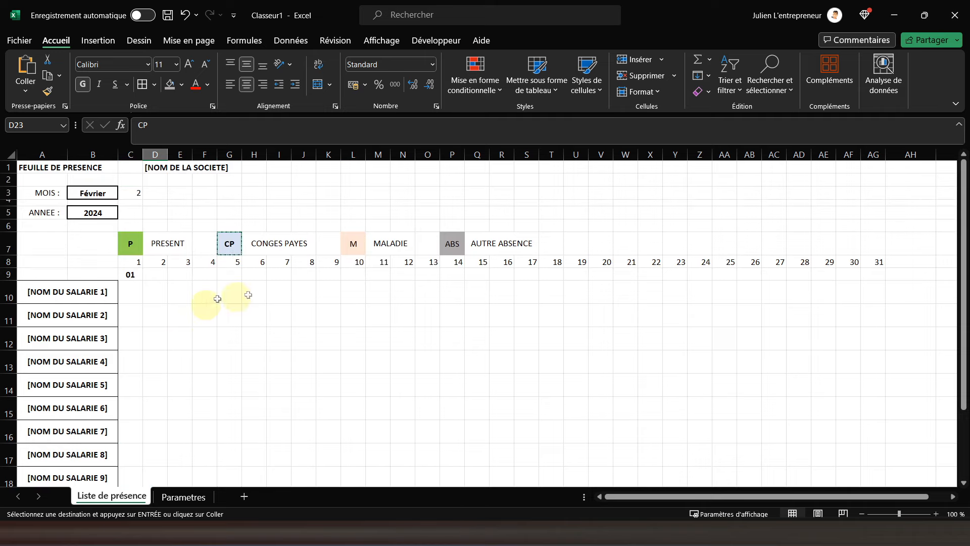
left_click(353, 245)
key("ctrl+c")
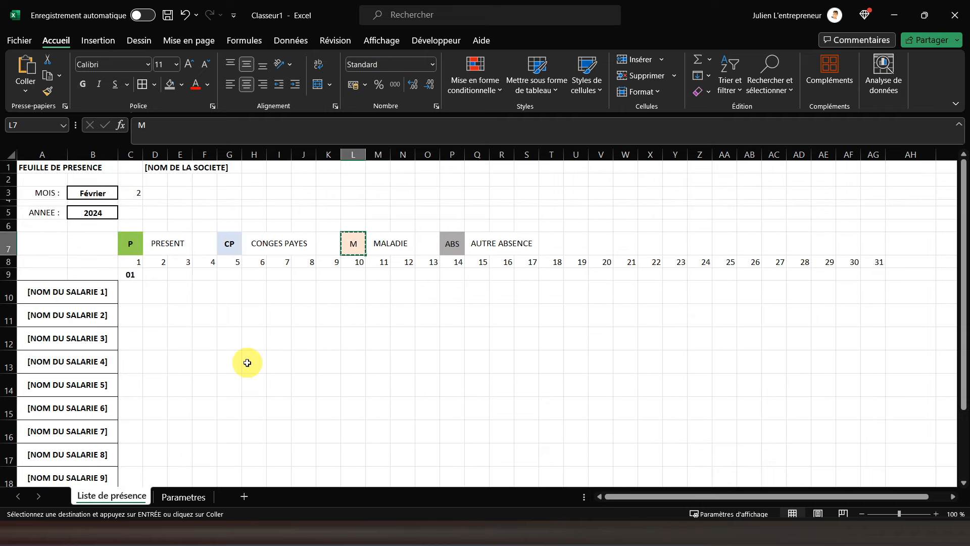
scroll(247, 365, "down", 4)
left_click(183, 333)
key("ctrl+v")
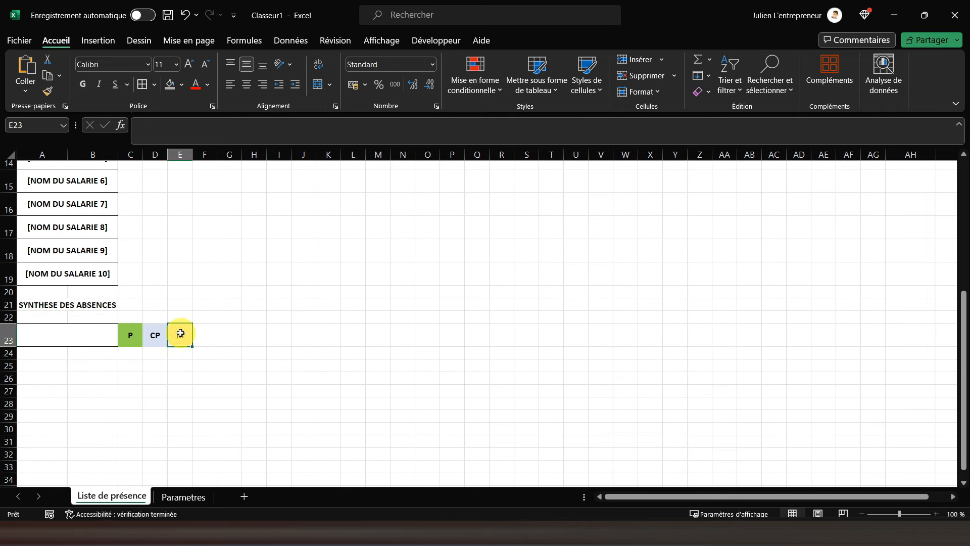
Step: Copy the ABS legend code from P7 into F23 of the absence summary
scroll(259, 320, "up", 5)
left_click(452, 243)
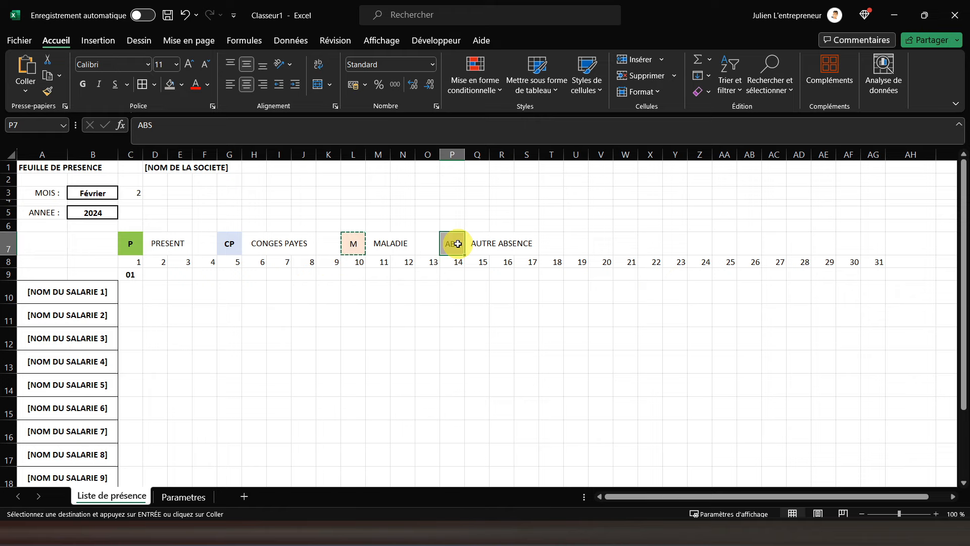
key("ctrl+c")
scroll(364, 325, "down", 4)
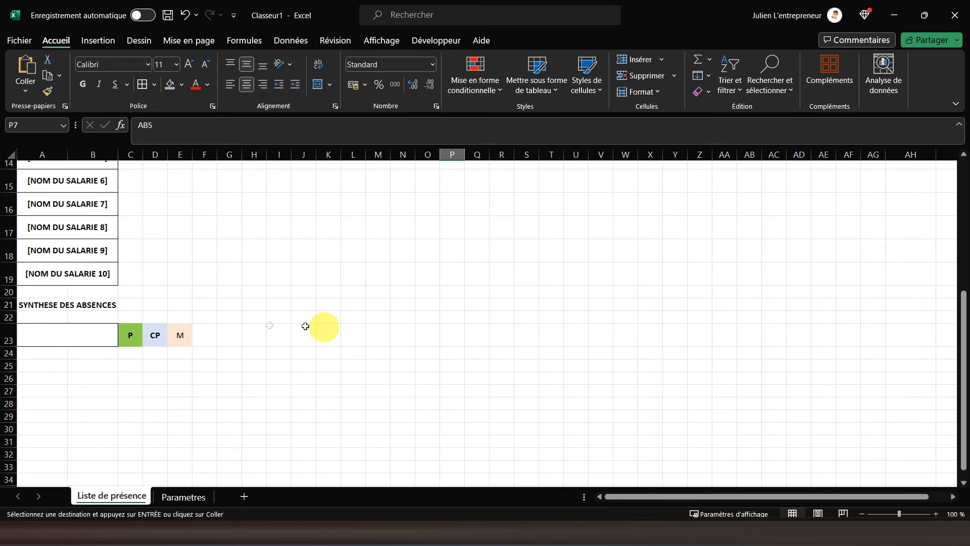
left_click(204, 335)
key("ctrl+v")
scroll(204, 336, "up", 4)
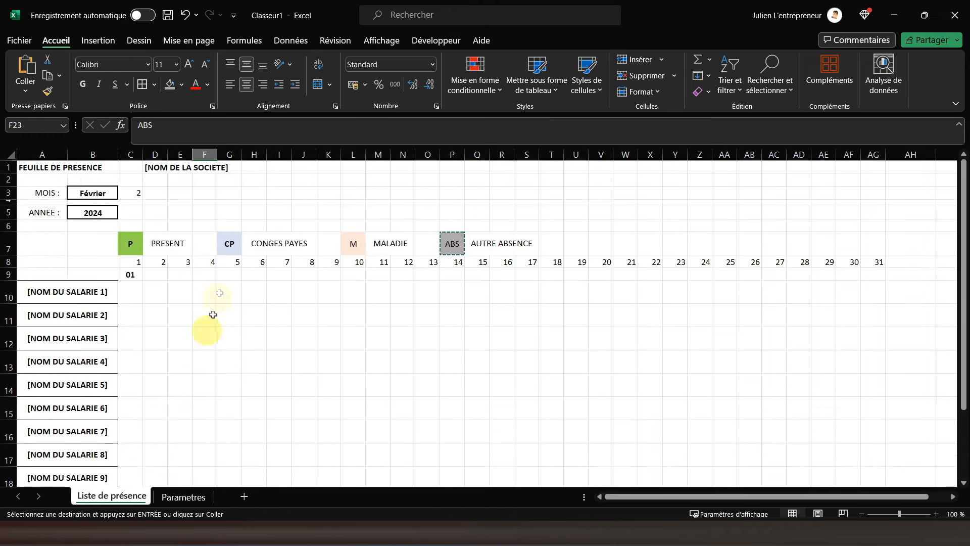
Step: Make the M and ABS codes bold in the legend cells L7 and P7 and in absence summary cells E23:F23
left_click(447, 243, "ctrl")
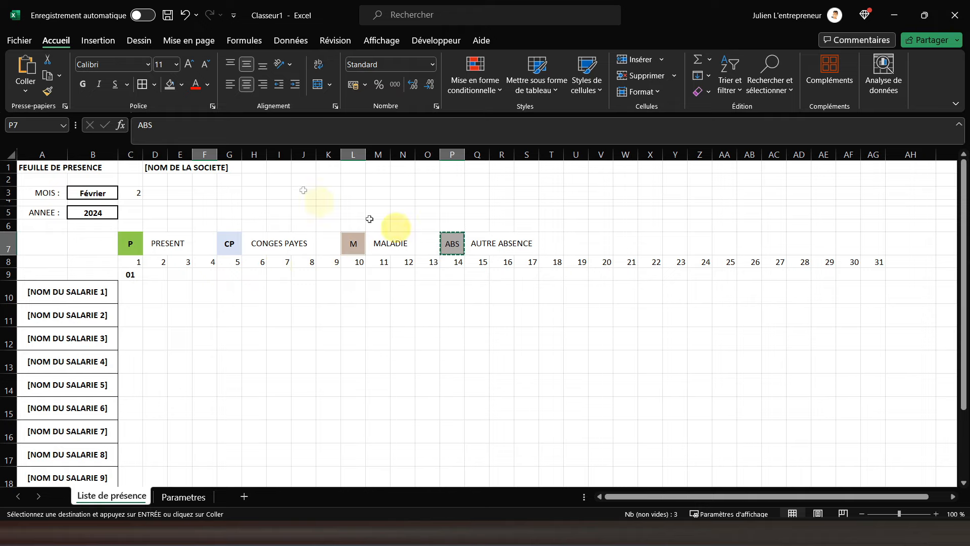
left_click(92, 85)
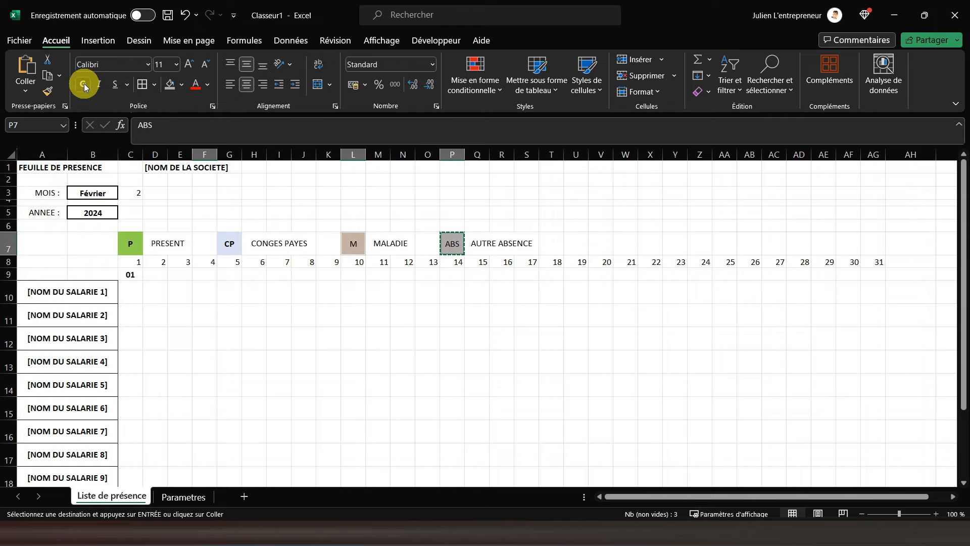
scroll(231, 271, "down", 4)
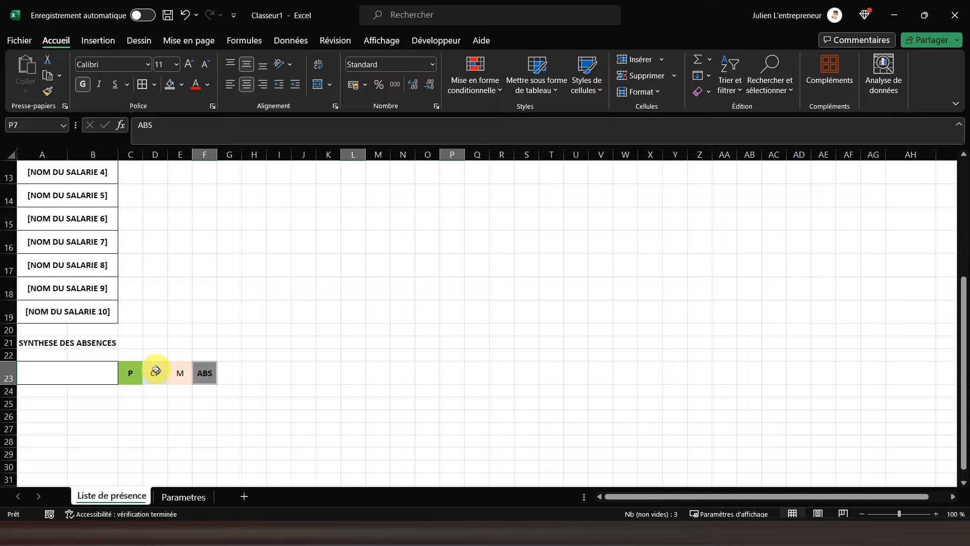
left_click_drag(178, 372, 209, 372)
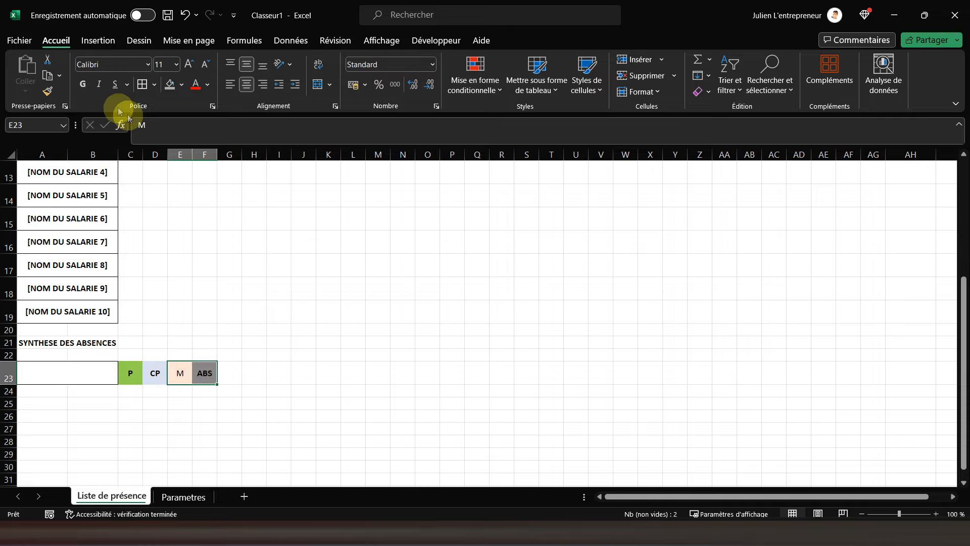
left_click(83, 85)
Step: Copy the employee rows 10 to 19 into rows 24 to 33 of the absence summary
scroll(112, 269, "down", 1)
scroll(112, 269, "down", 1)
scroll(108, 268, "up", 5)
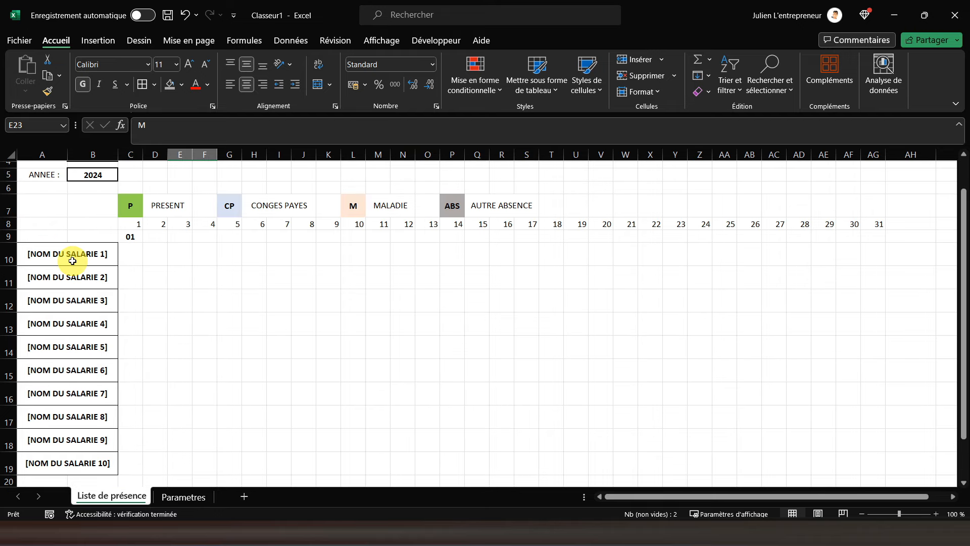
left_click_drag(9, 254, 26, 461)
key("ctrl+c")
scroll(71, 335, "down", 5)
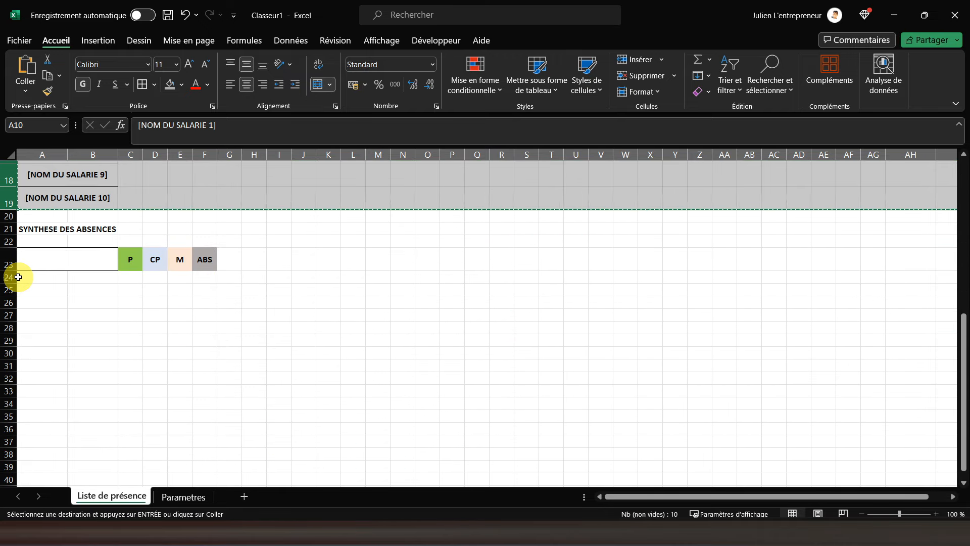
left_click_drag(11, 277, 9, 385)
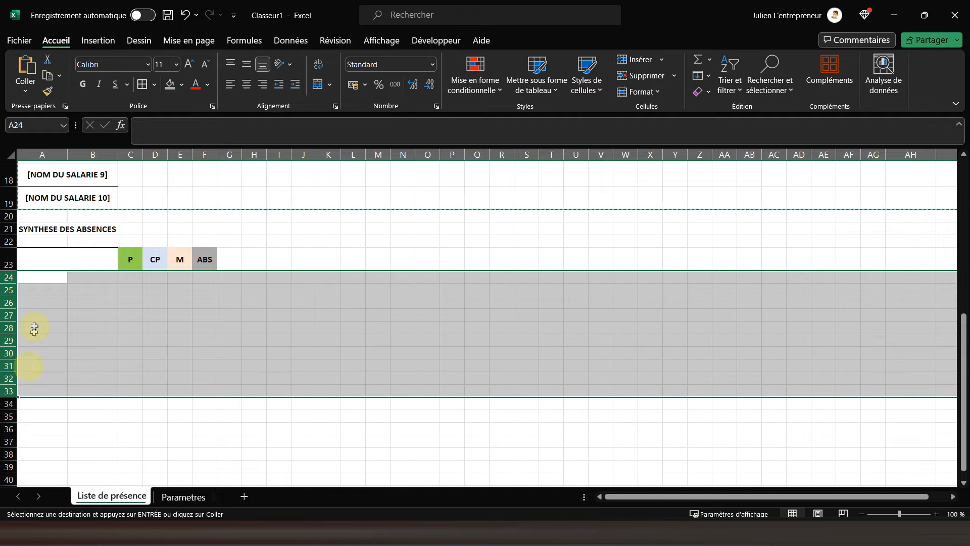
right_click(36, 324)
left_click(64, 161)
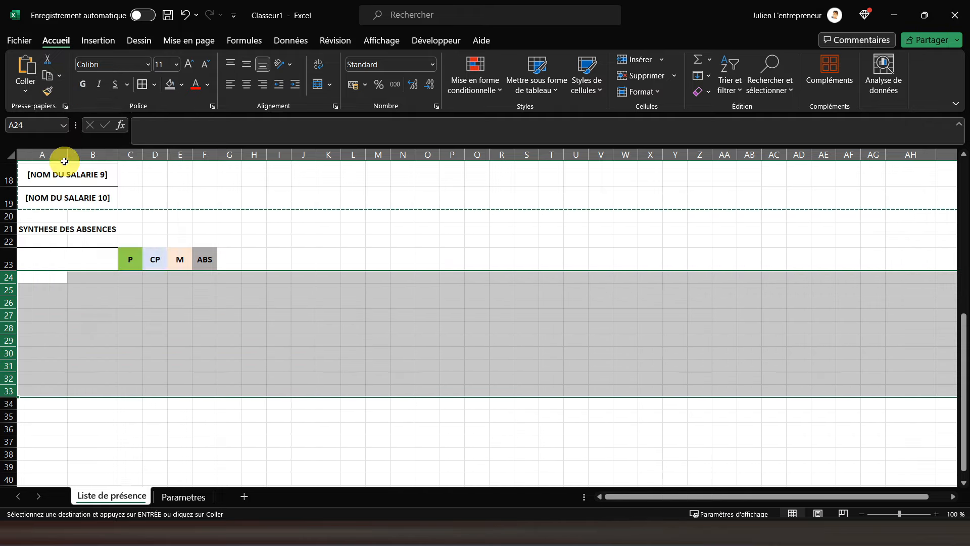
scroll(153, 343, "down", 2)
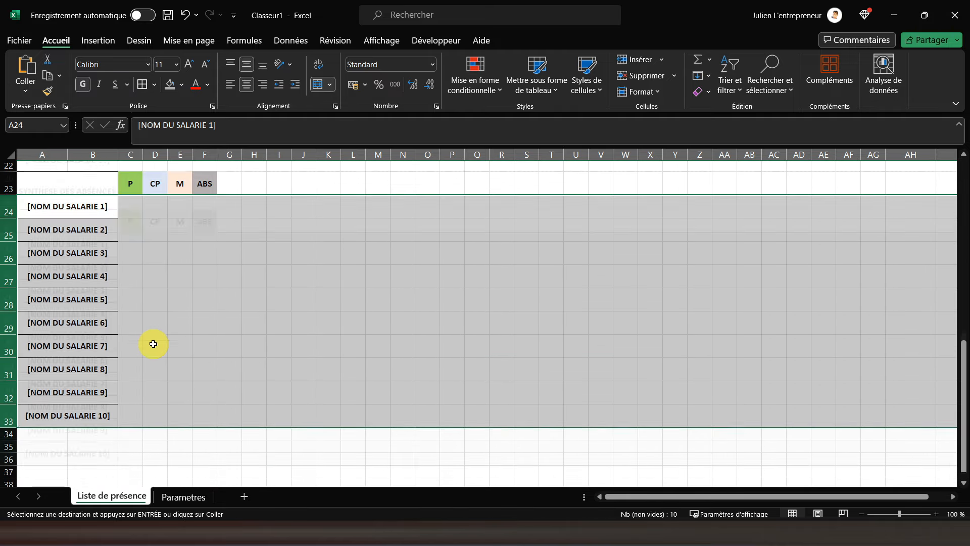
Step: Apply all borders to the absence summary cells C24:F33 and center their contents horizontally
scroll(153, 344, "up", 2)
left_click_drag(130, 280, 199, 462)
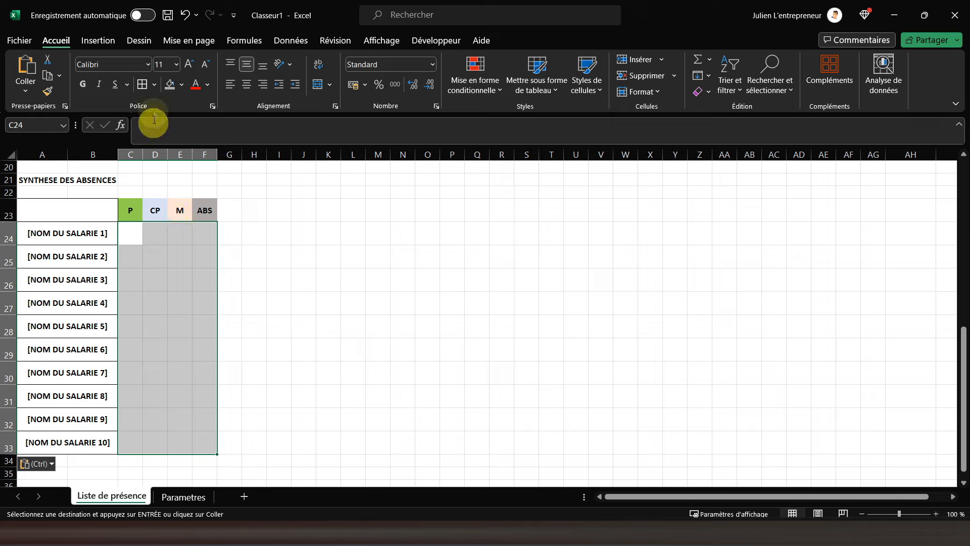
left_click(142, 85)
left_click(76, 278)
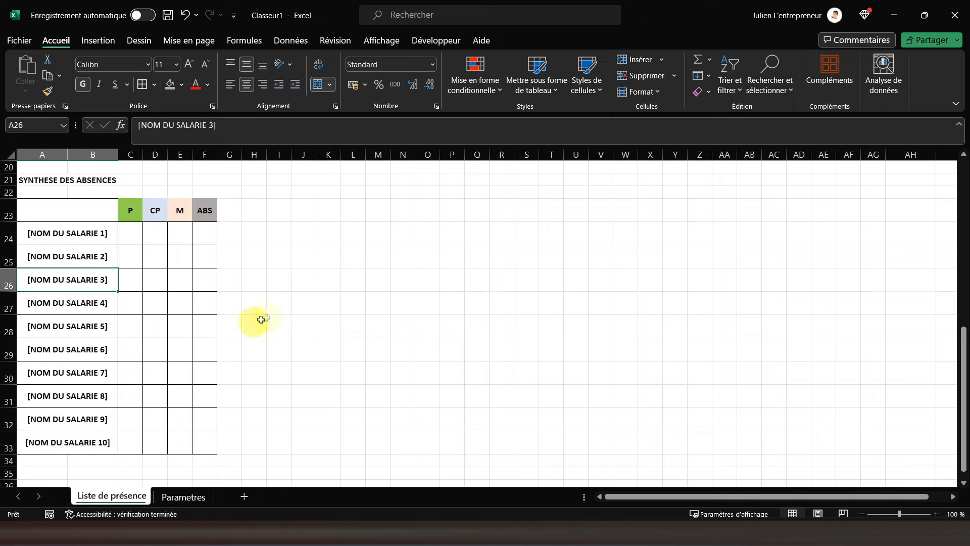
left_click_drag(124, 234, 195, 447)
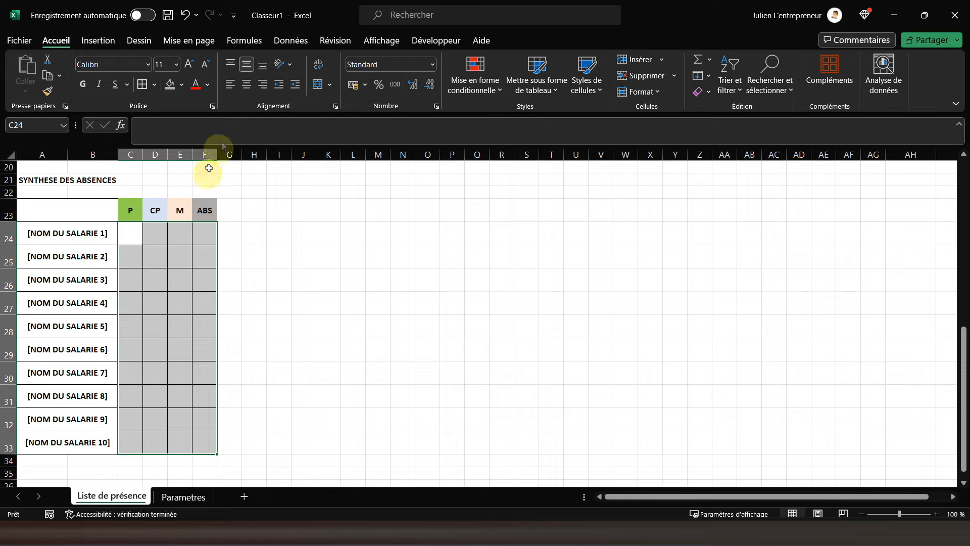
left_click(247, 82)
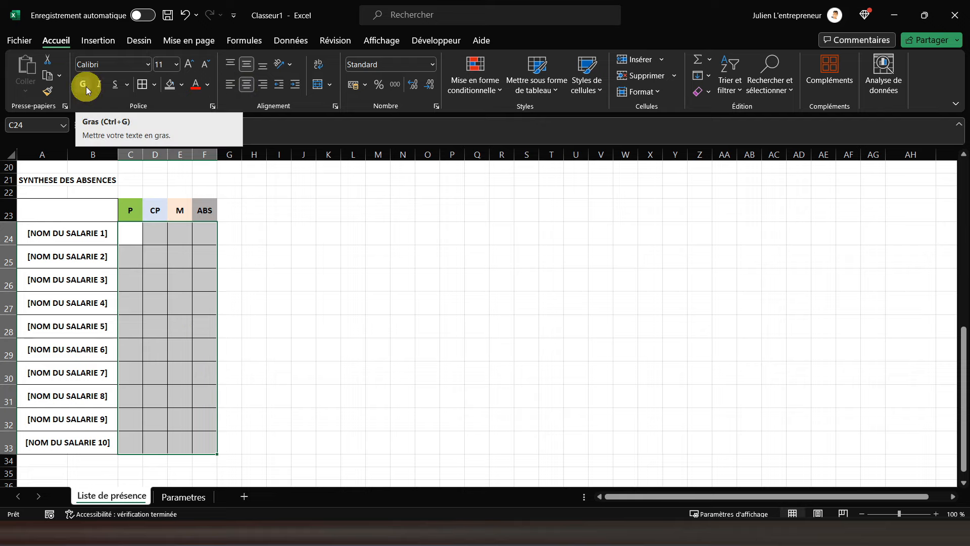
left_click(155, 271)
Step: Select the first-day date cell C9 above the attendance grid
scroll(156, 270, "up", 2)
scroll(156, 271, "up", 5)
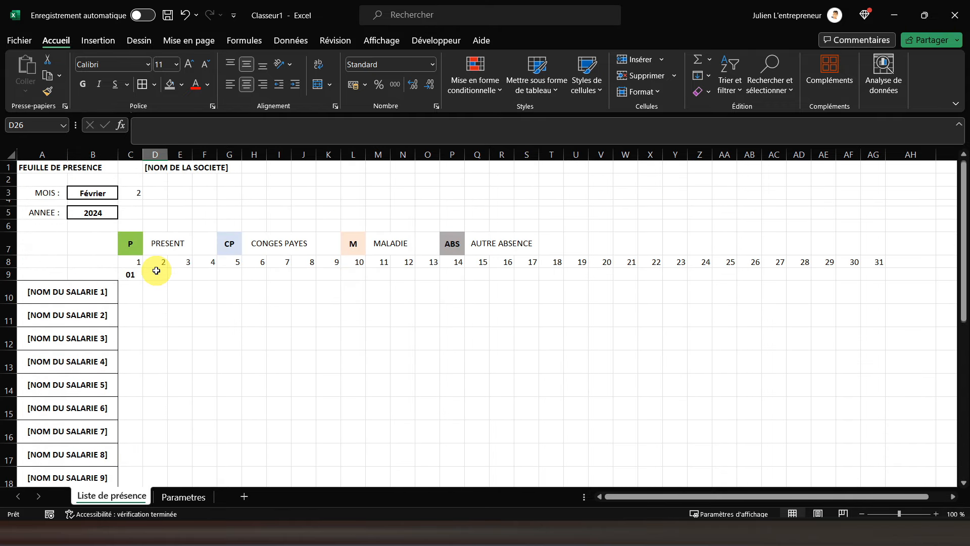
left_click_drag(127, 264, 864, 449)
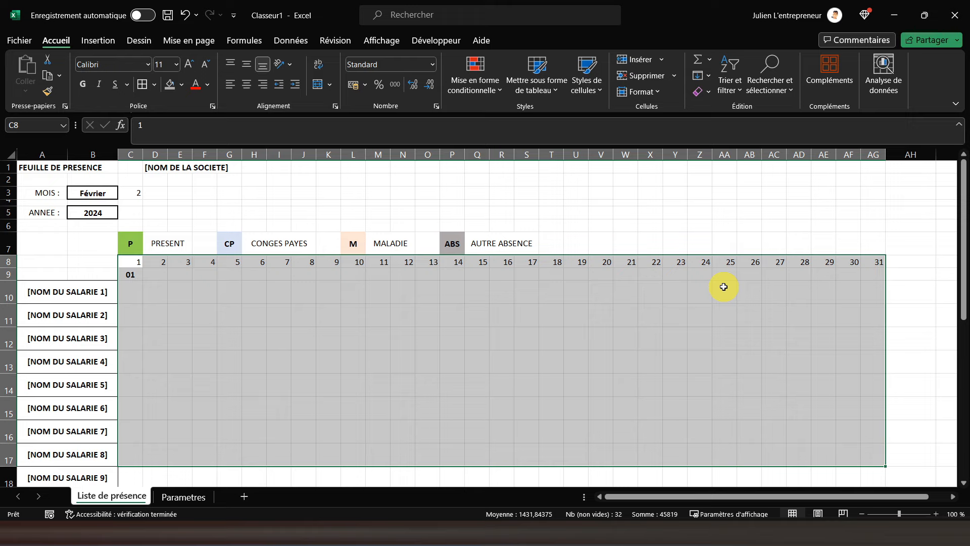
left_click(124, 273)
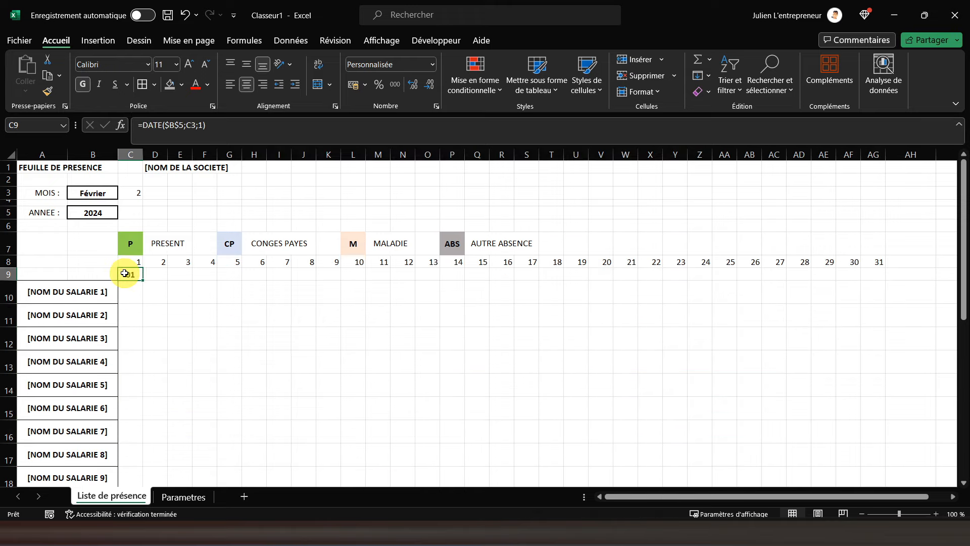